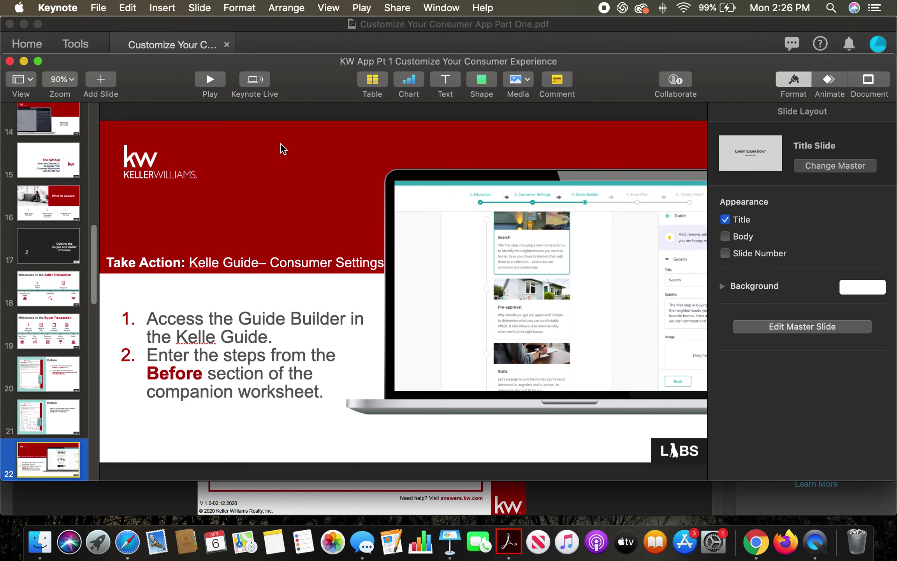
- Switch from the Keynote slideshow to the KW Command dashboard in Chrome
{"action": "left_click", "coordinate": [772, 546]}
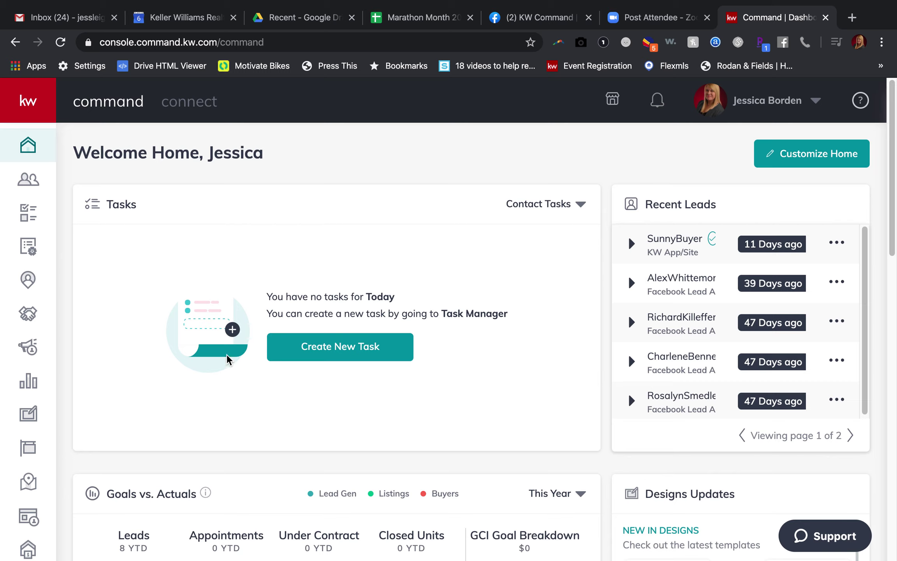
- From Consumer > Site & App Settings, launch the Consumer Settings Kelle guide
{"action": "left_click", "coordinate": [29, 518]}
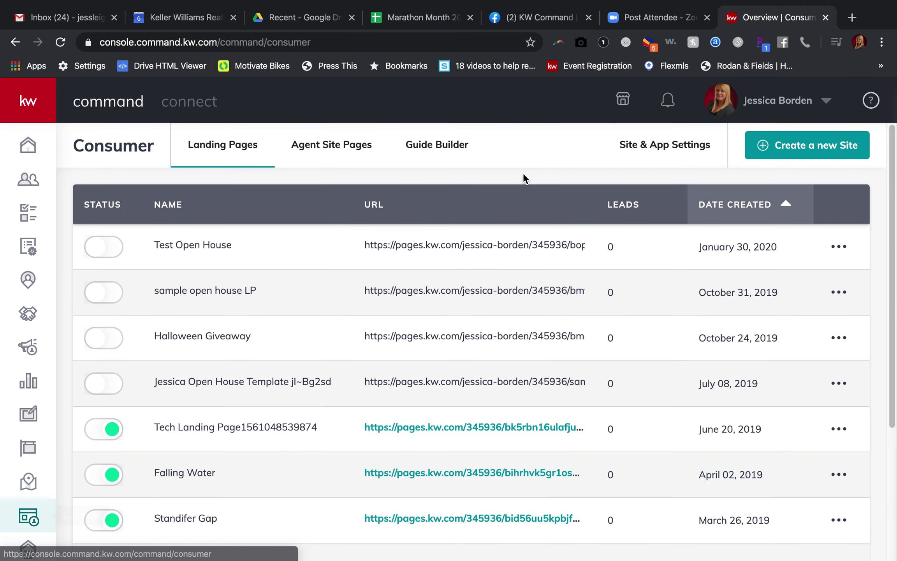
{"action": "left_click", "coordinate": [658, 149]}
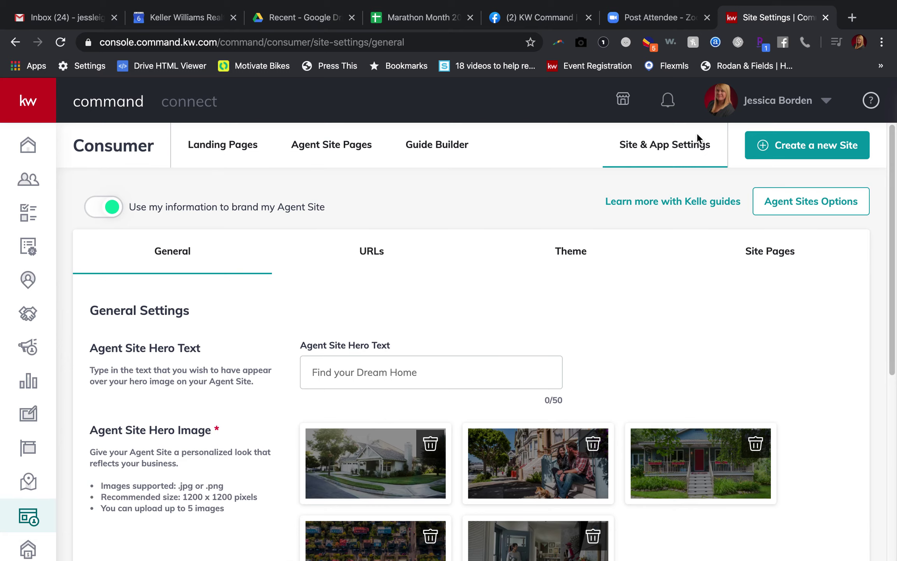
{"action": "left_click", "coordinate": [662, 202]}
{"action": "left_click", "coordinate": [438, 322]}
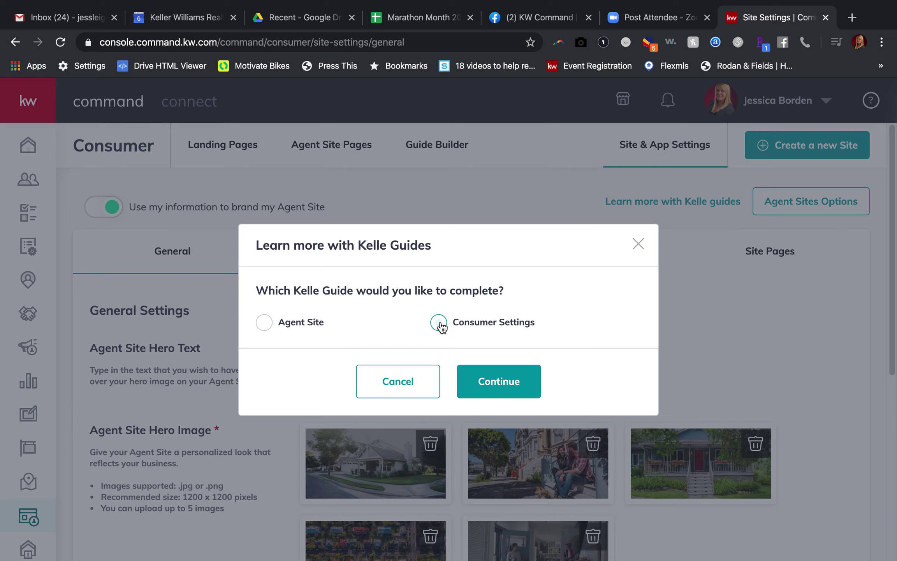
{"action": "left_click", "coordinate": [519, 387]}
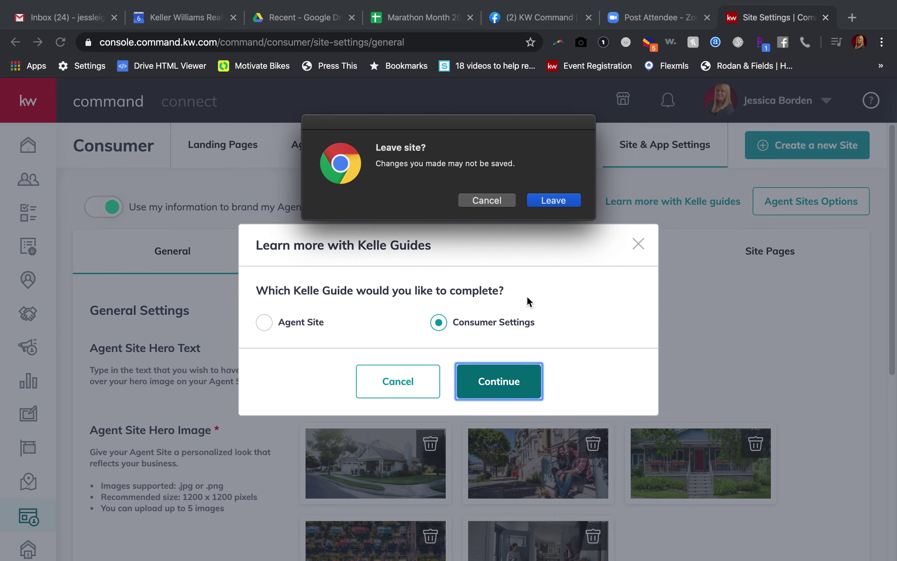
{"action": "left_click", "coordinate": [541, 202]}
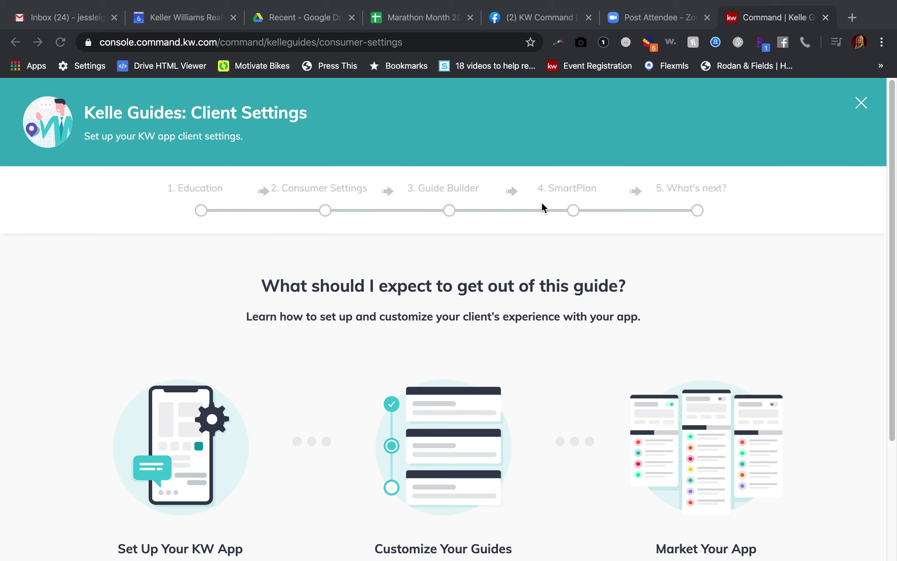
- Get started with the Kelle Guides Client Settings walkthrough
{"action": "scroll", "coordinate": [542, 202], "scroll_direction": "down", "scroll_amount": 4}
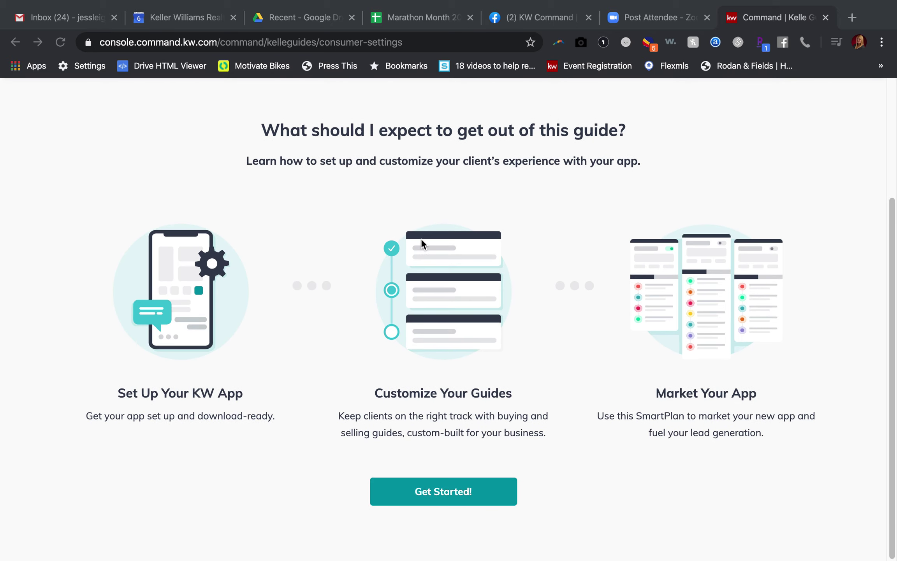
{"action": "scroll", "coordinate": [421, 239], "scroll_direction": "up", "scroll_amount": 3}
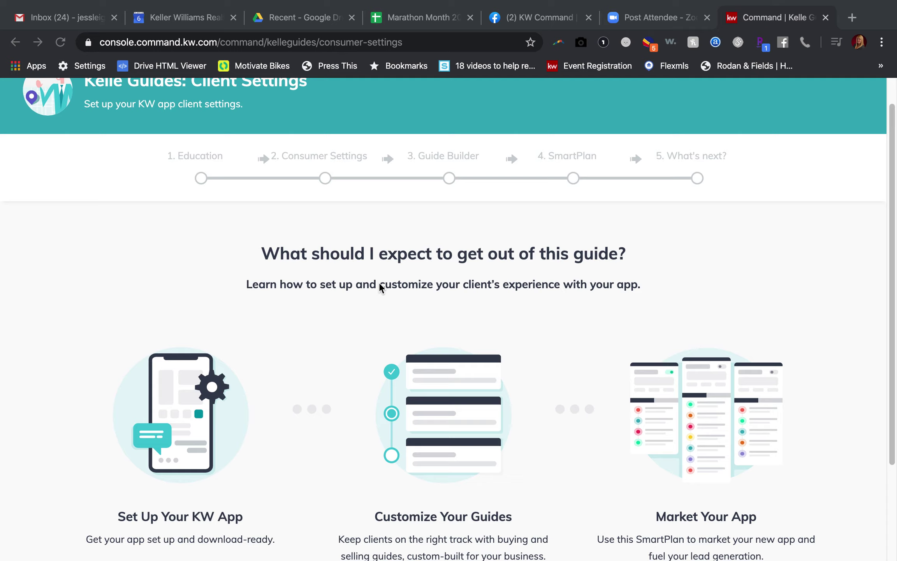
{"action": "scroll", "coordinate": [379, 286], "scroll_direction": "down", "scroll_amount": 3}
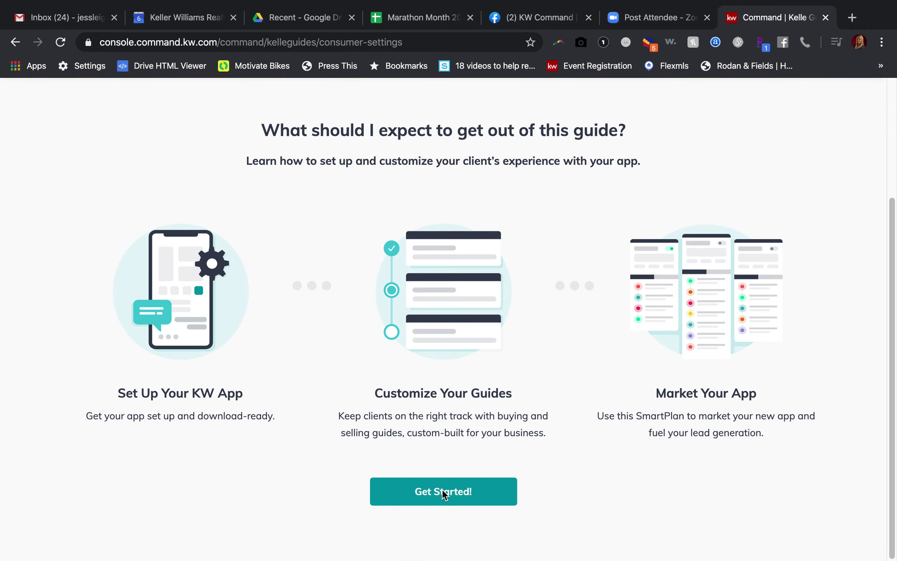
{"action": "left_click", "coordinate": [426, 495]}
{"action": "scroll", "coordinate": [426, 494], "scroll_direction": "down", "scroll_amount": 6}
- Finish Education and save the App Download settings to reach Guide Builder
{"action": "left_click", "coordinate": [424, 514]}
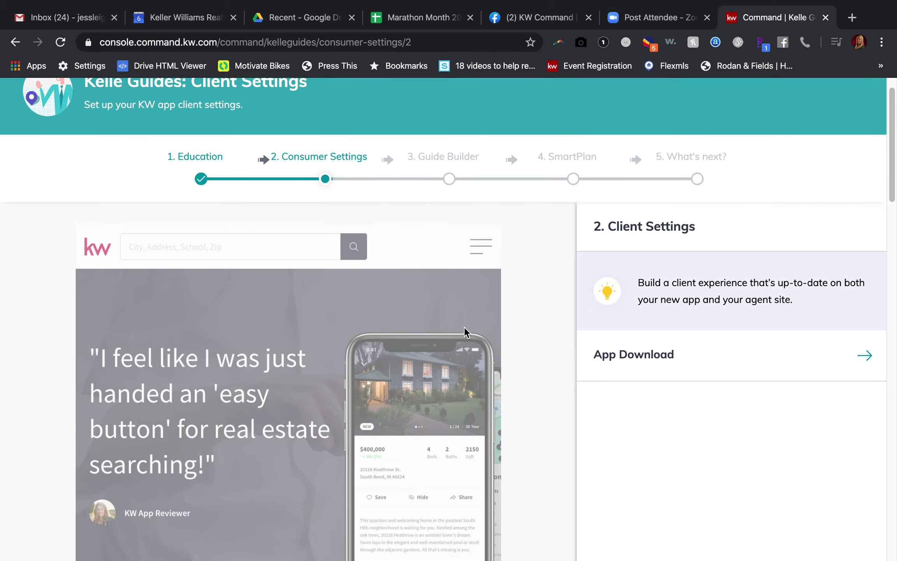
{"action": "scroll", "coordinate": [482, 372], "scroll_direction": "down", "scroll_amount": 5}
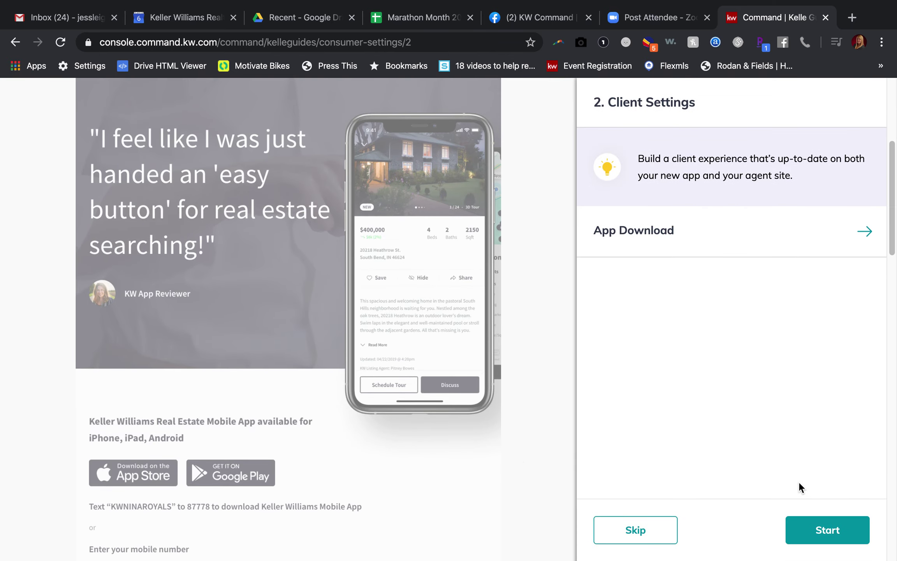
{"action": "left_click", "coordinate": [812, 532]}
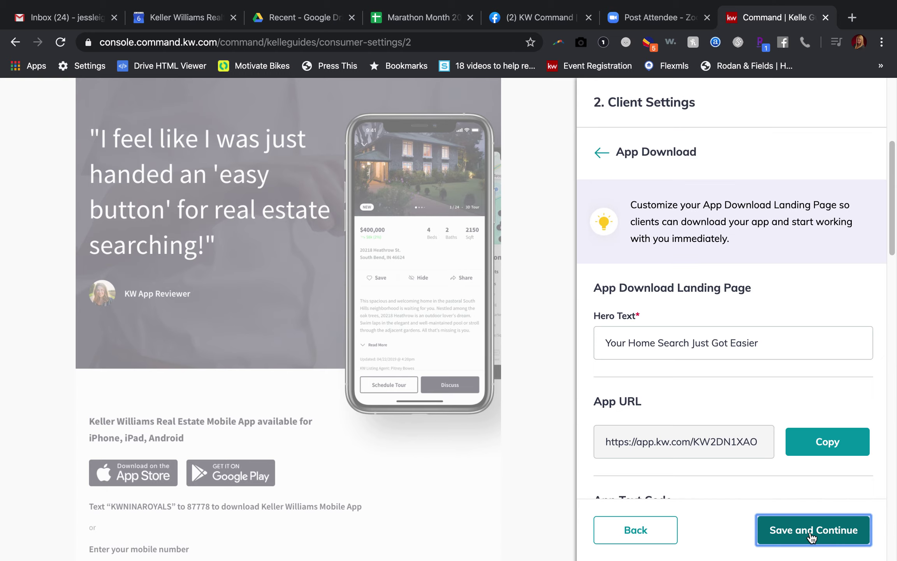
{"action": "left_click", "coordinate": [812, 536]}
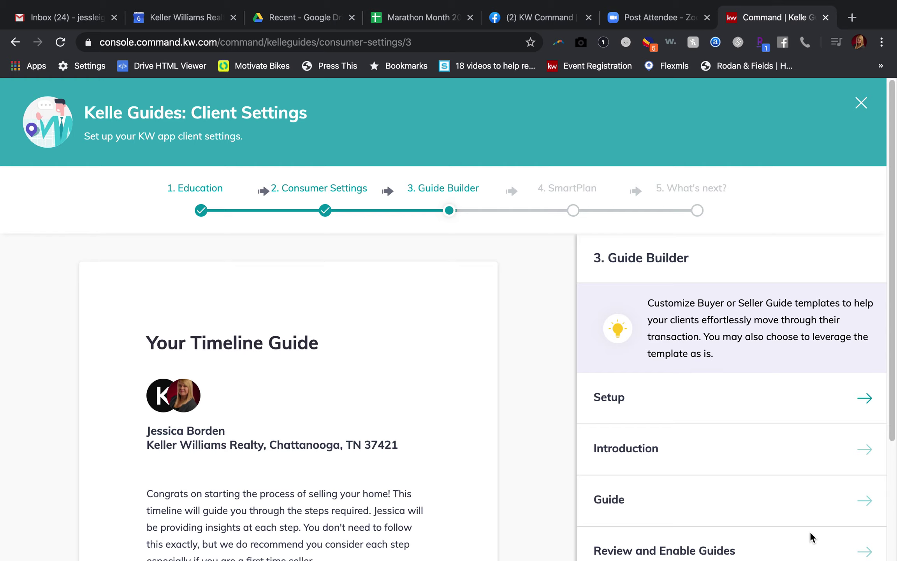
- Set the Guide Builder template to Seller's Guide and advance to the introduction
{"action": "scroll", "coordinate": [650, 277], "scroll_direction": "down", "scroll_amount": 3}
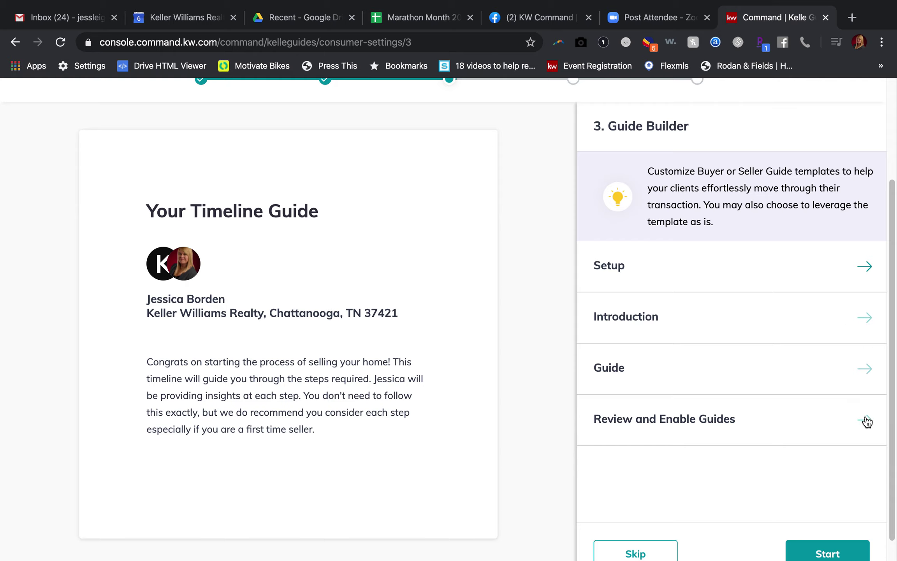
{"action": "left_click", "coordinate": [865, 268]}
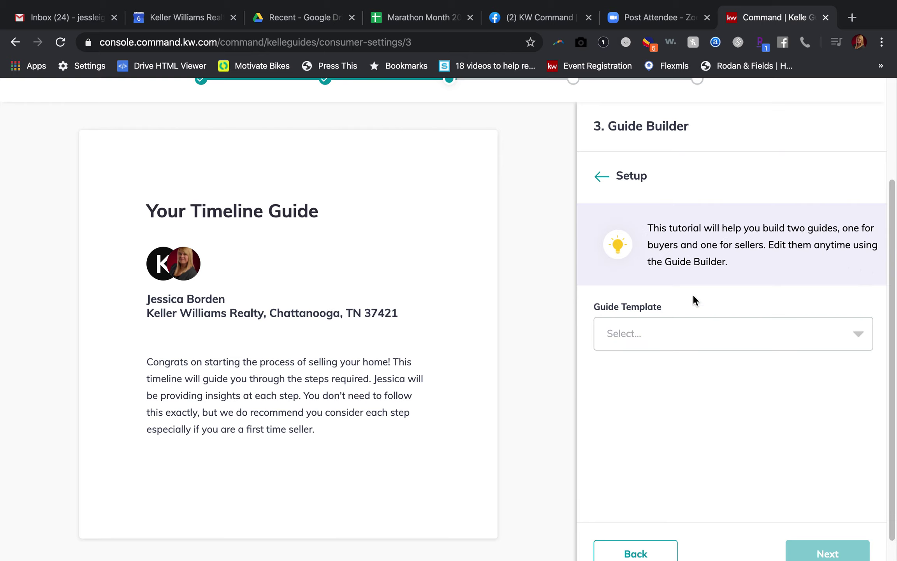
{"action": "left_click", "coordinate": [645, 334]}
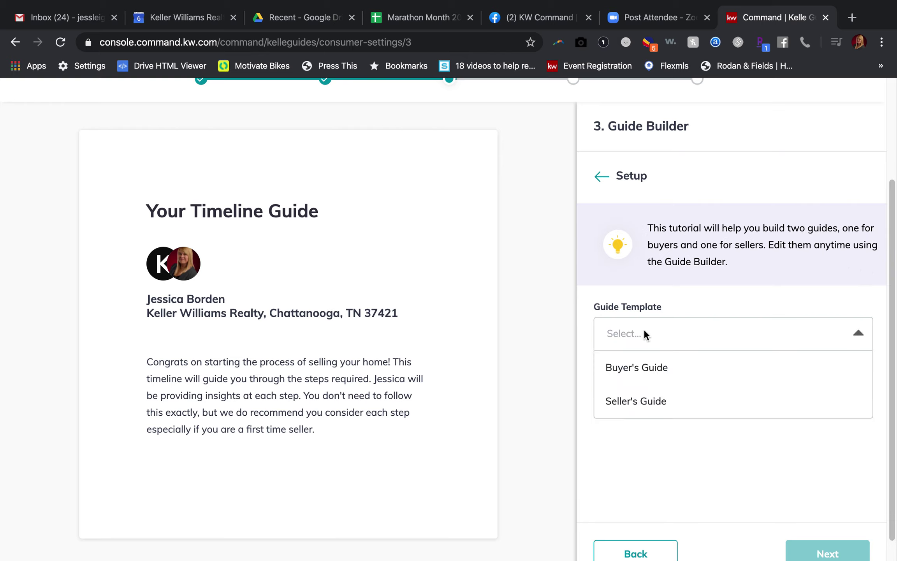
{"action": "left_click", "coordinate": [633, 402]}
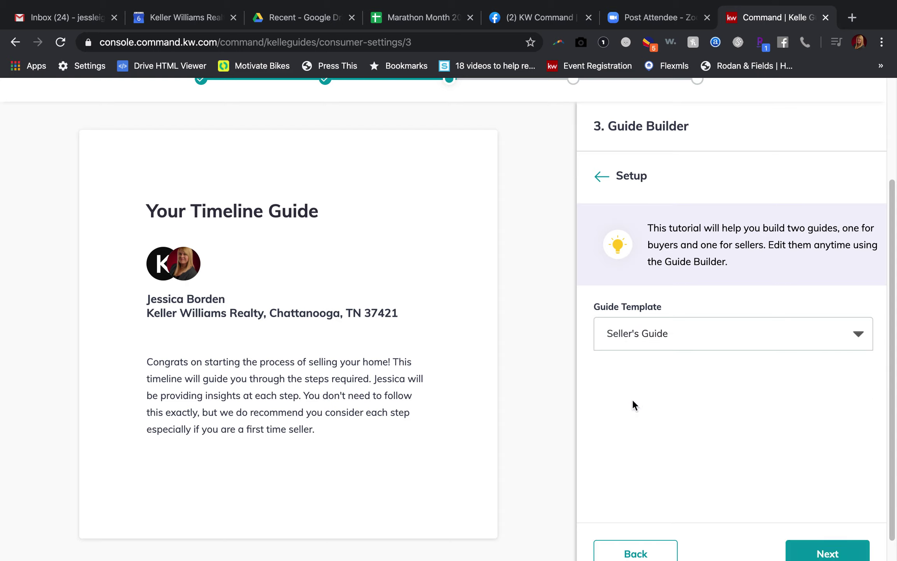
{"action": "left_click", "coordinate": [812, 553]}
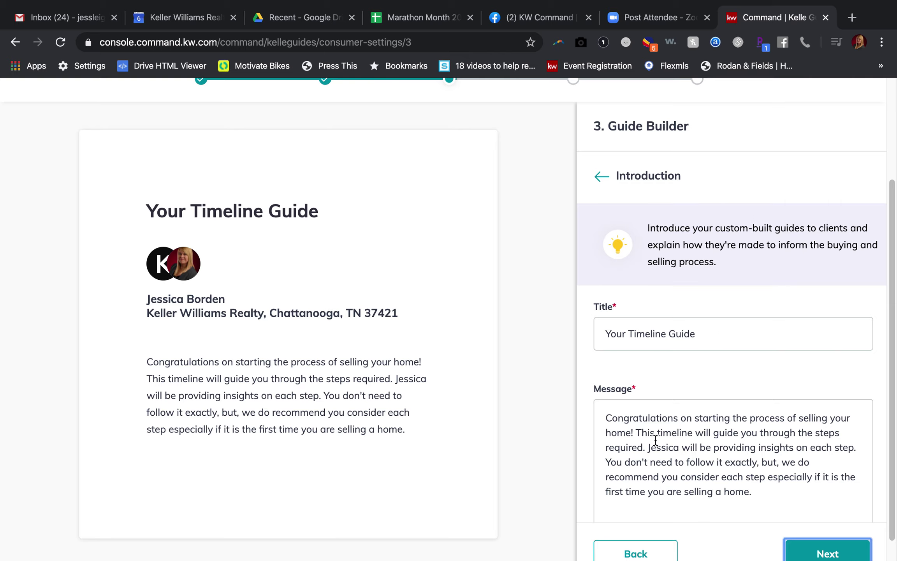
- Review the 'Your Timeline Guide' introduction message, then proceed to the guide steps list
{"action": "scroll", "coordinate": [650, 444], "scroll_direction": "down", "scroll_amount": 2}
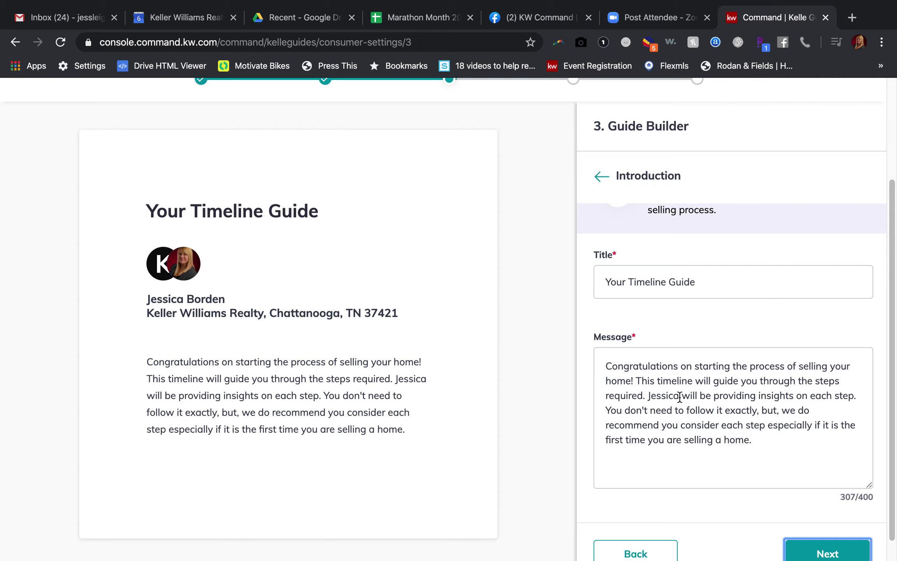
{"action": "left_click_drag", "start_coordinate": [680, 397], "coordinate": [642, 394]}
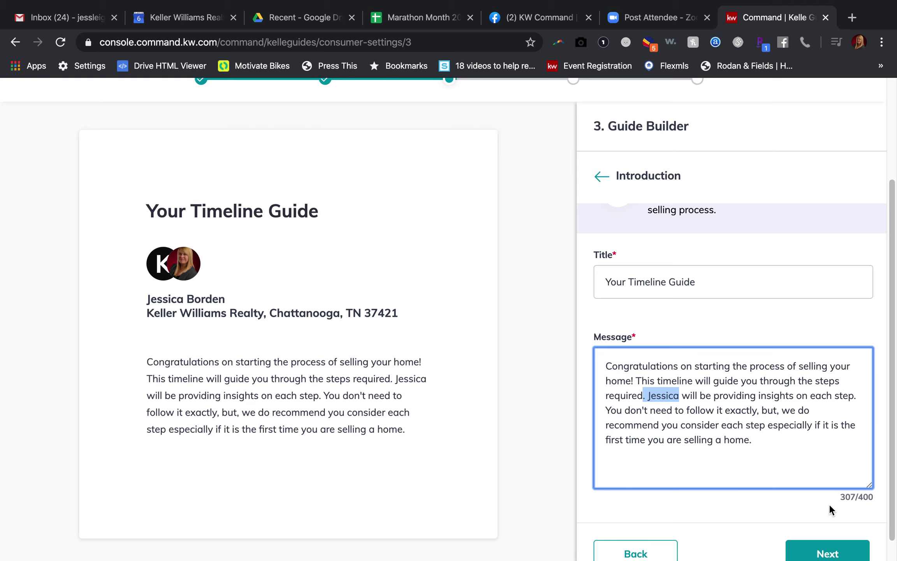
{"action": "left_click", "coordinate": [824, 553]}
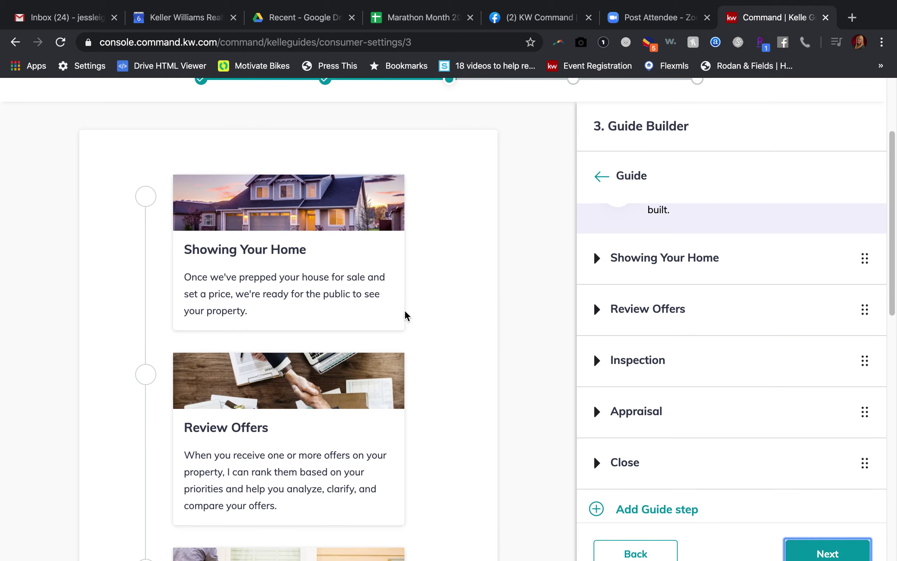
- Add a new step to the seller guide's step list
{"action": "scroll", "coordinate": [388, 311], "scroll_direction": "up", "scroll_amount": 2}
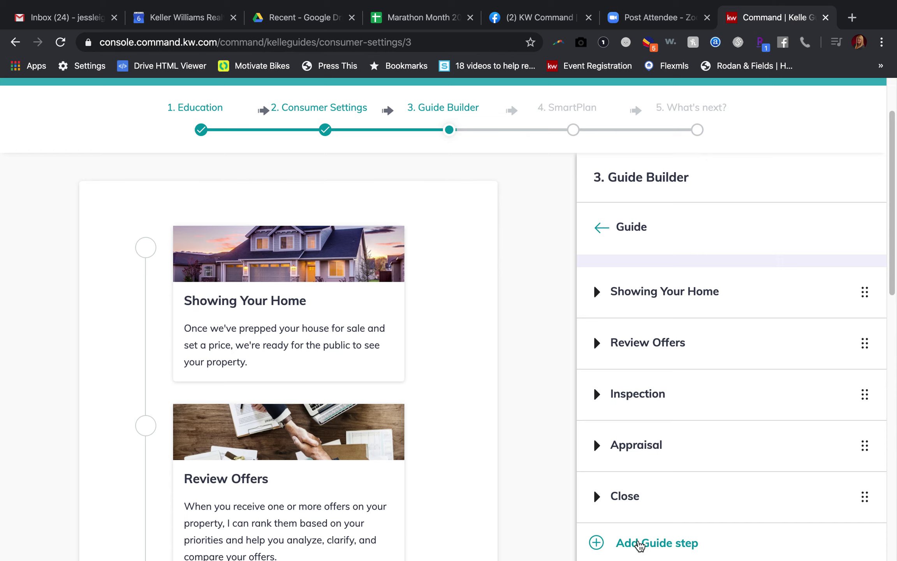
{"action": "left_click", "coordinate": [657, 542]}
- Title the new guide step 'Decide to Sell Your Home'
{"action": "left_click", "coordinate": [625, 363]}
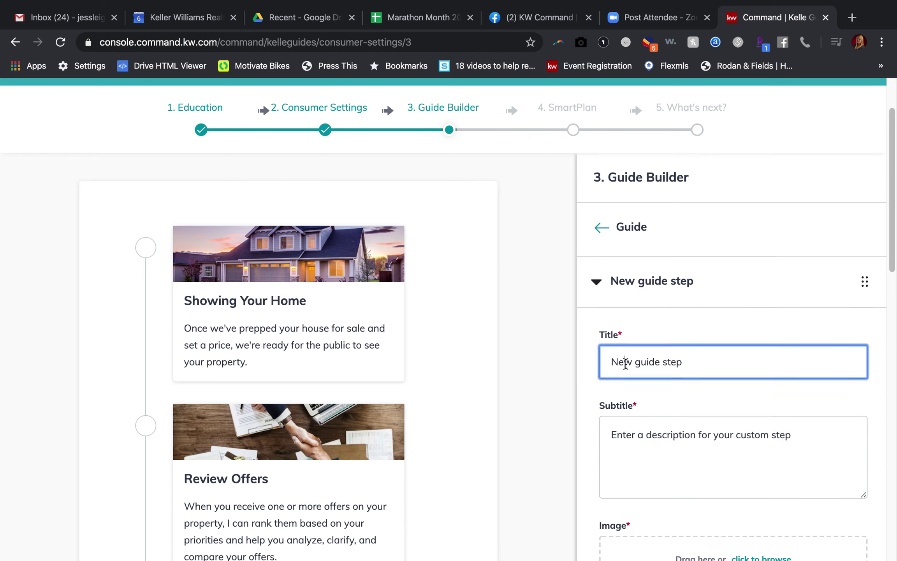
{"action": "left_click_drag", "start_coordinate": [735, 363], "coordinate": [563, 355]}
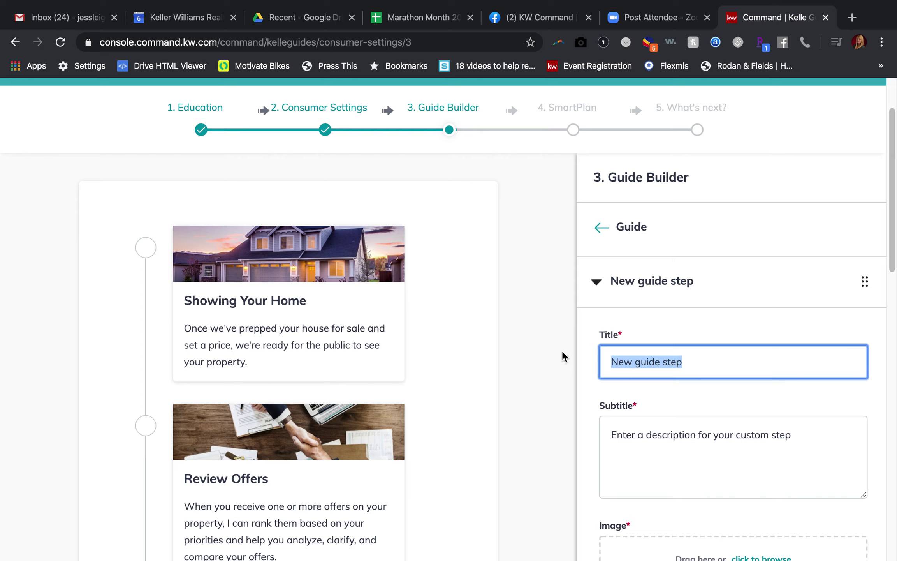
{"action": "type", "text": "L"}
{"action": "key", "text": "BackSpace"}
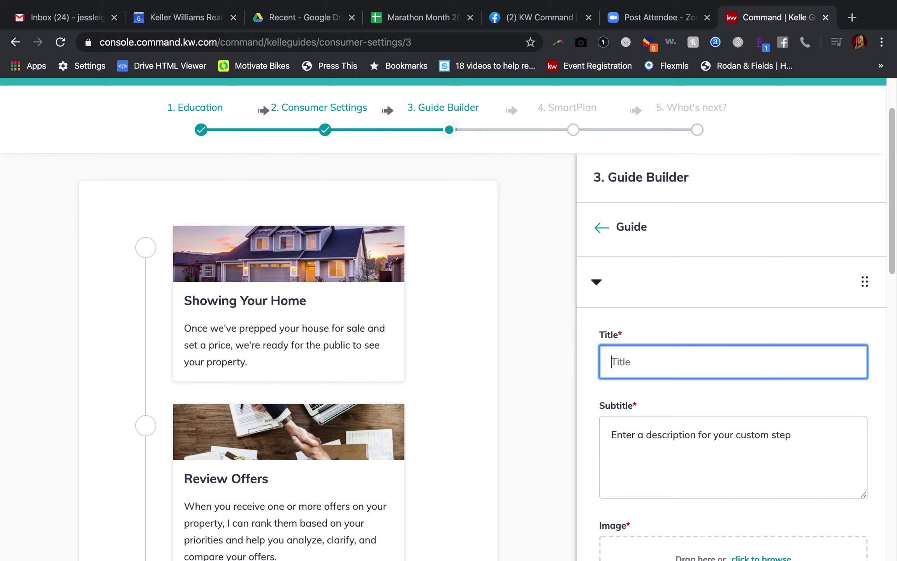
{"action": "type", "text": "Decide to "}
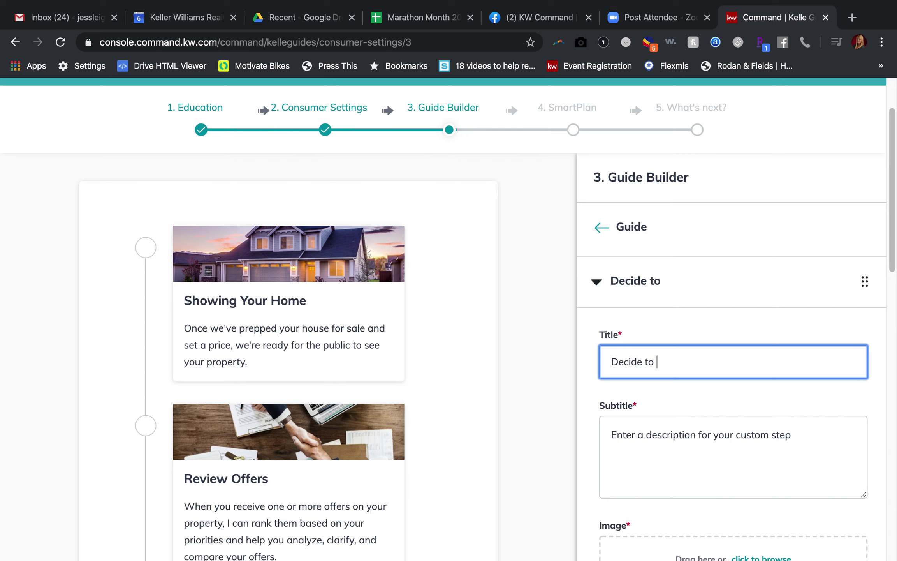
{"action": "type", "text": "Sell Your Home"}
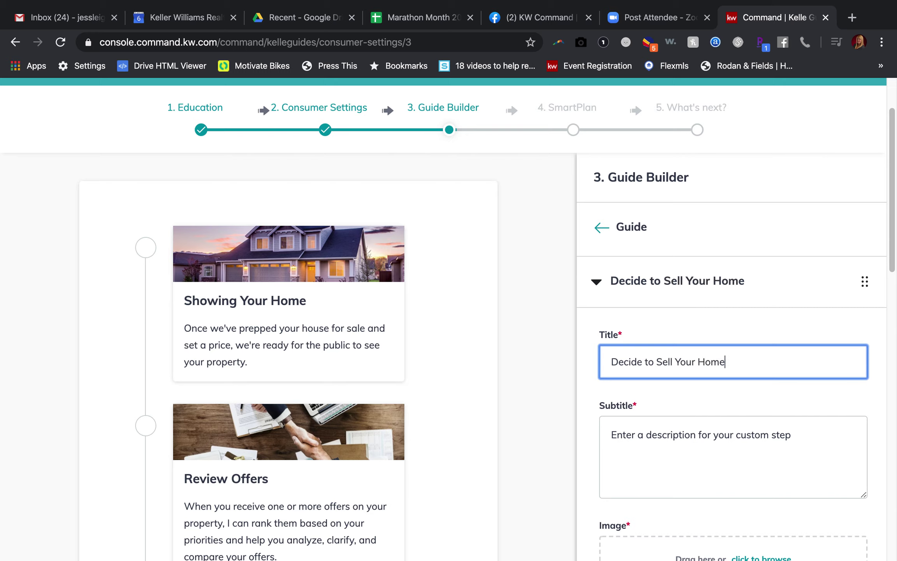
- Replace the default subtitle with 'Thinking about selling your home? Great! This guide will walk you…'
{"action": "left_click", "coordinate": [647, 435]}
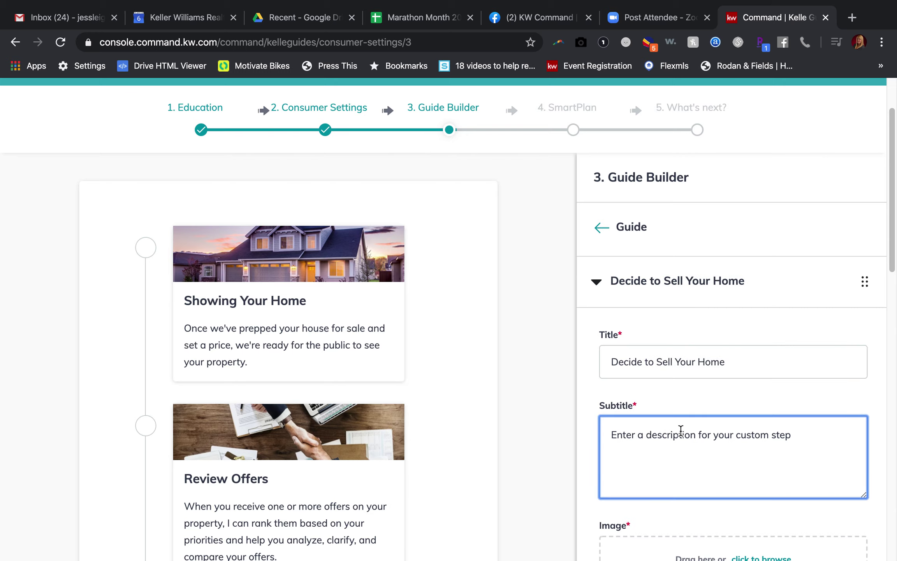
{"action": "left_click_drag", "start_coordinate": [799, 440], "coordinate": [580, 428]}
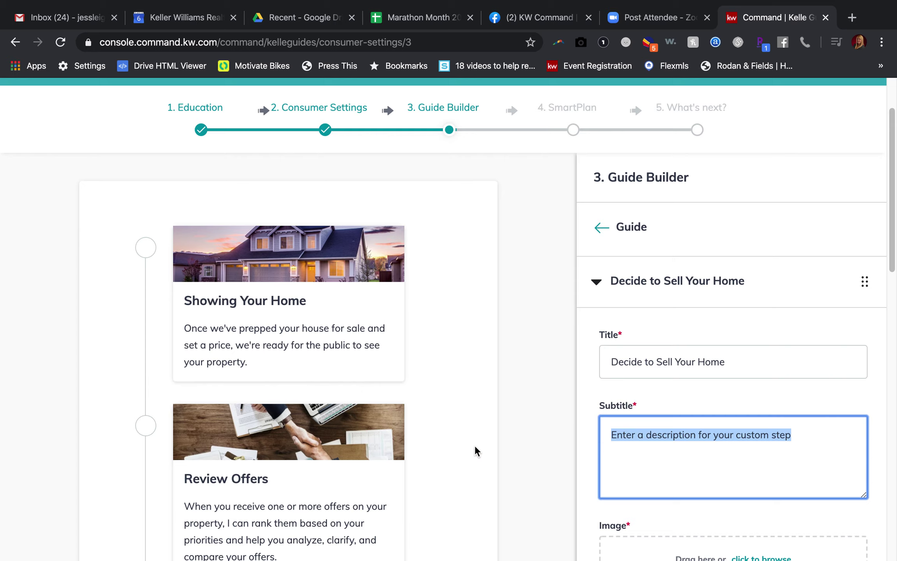
{"action": "key", "text": "BackSpace"}
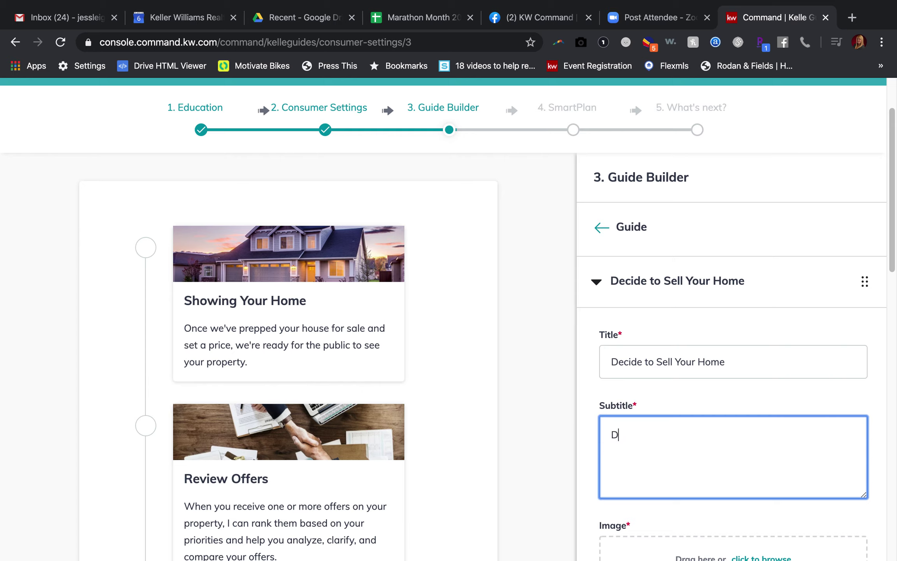
{"action": "type", "text": "Thinking about sell"}
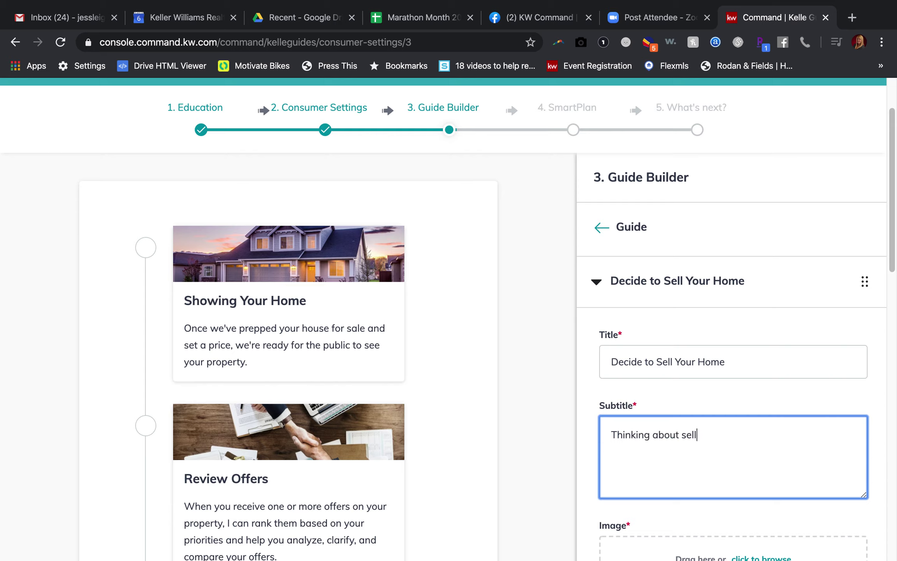
{"action": "type", "text": "ing your home? Great! T"}
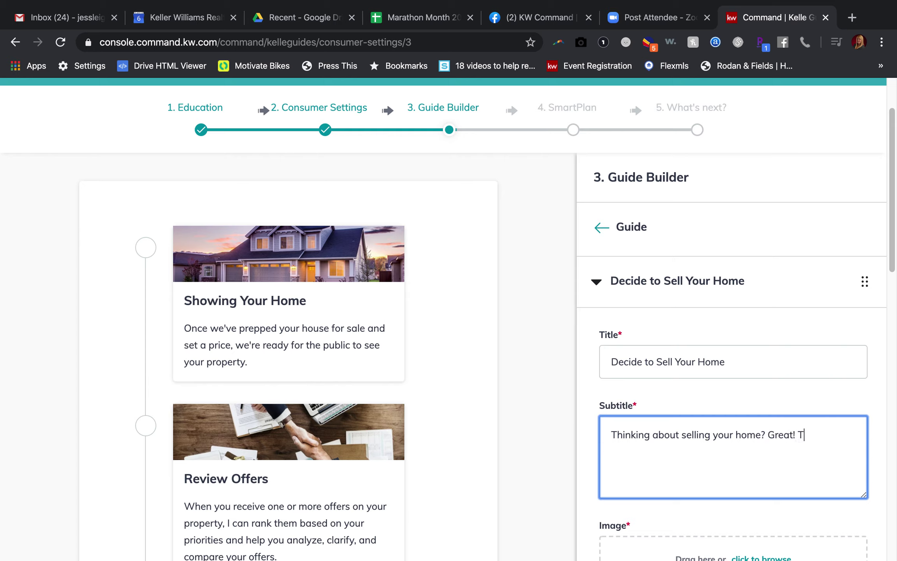
{"action": "type", "text": "his guide will walk you through "}
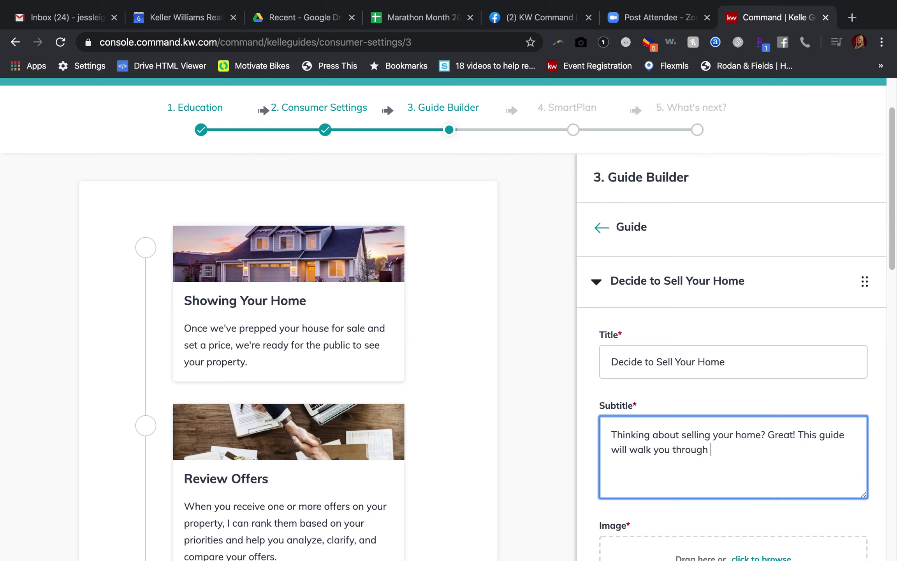
{"action": "type", "text": "all steps to get started."}
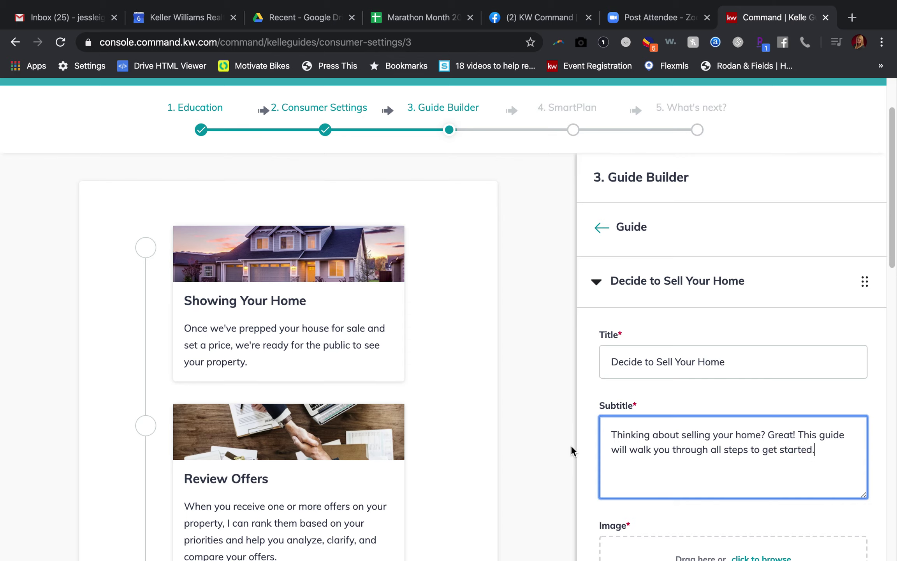
{"action": "scroll", "coordinate": [583, 447], "scroll_direction": "down", "scroll_amount": 3}
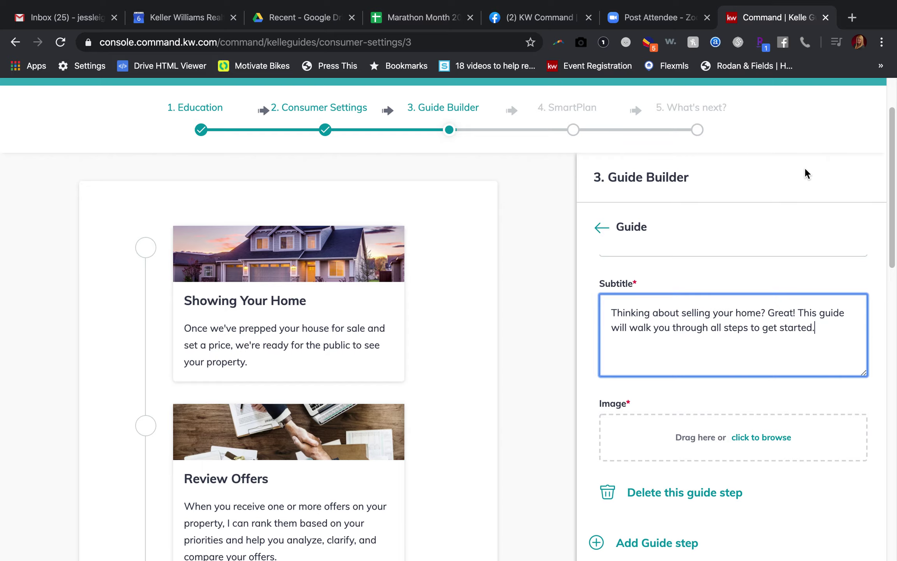
{"action": "left_click", "coordinate": [852, 17]}
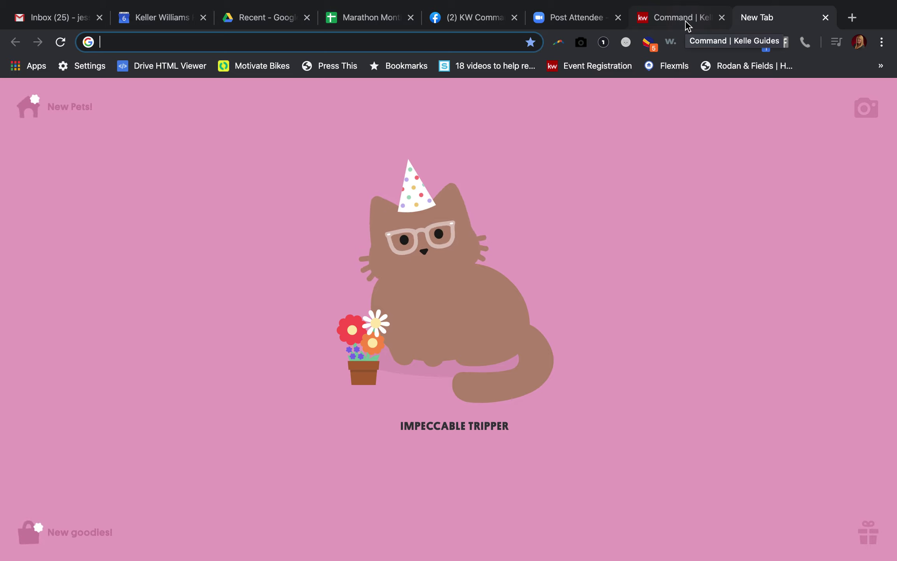
- Go to Pixabay and attempt to sign in with a Google account
{"action": "type", "text": "p"}
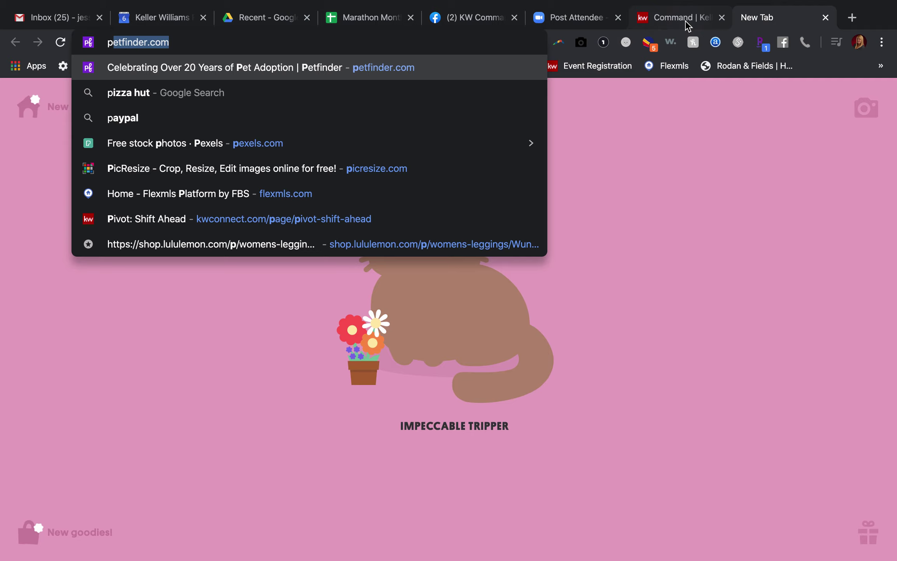
{"action": "type", "text": "ixabay"}
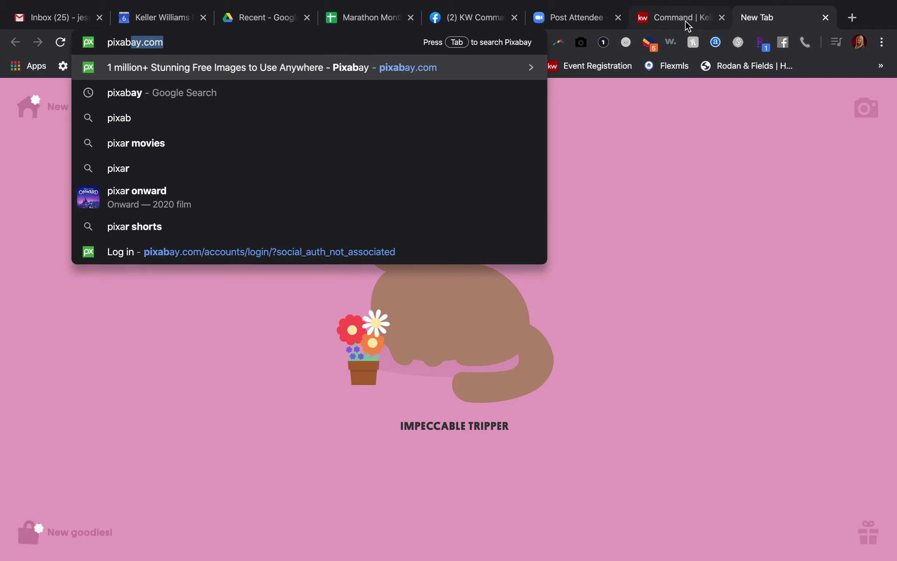
{"action": "key", "text": "Return"}
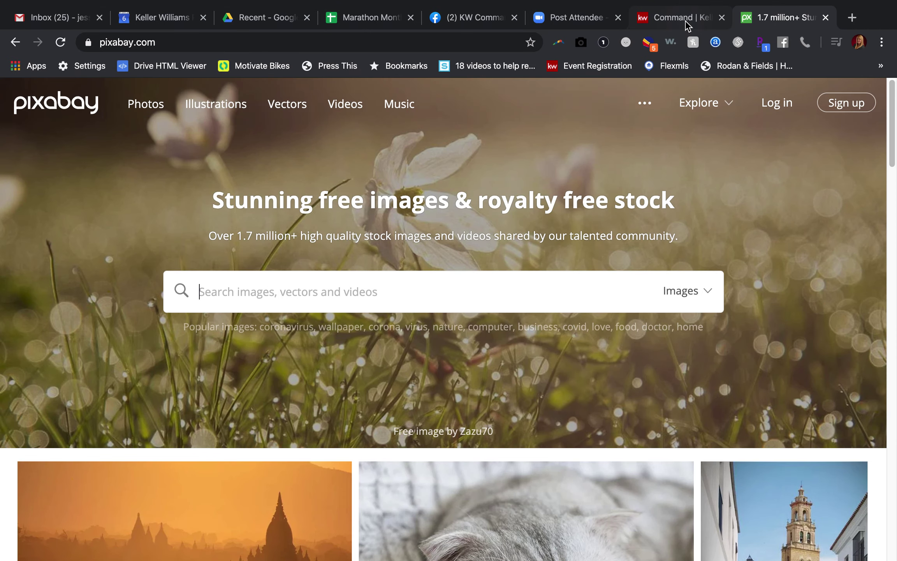
{"action": "left_click", "coordinate": [770, 110]}
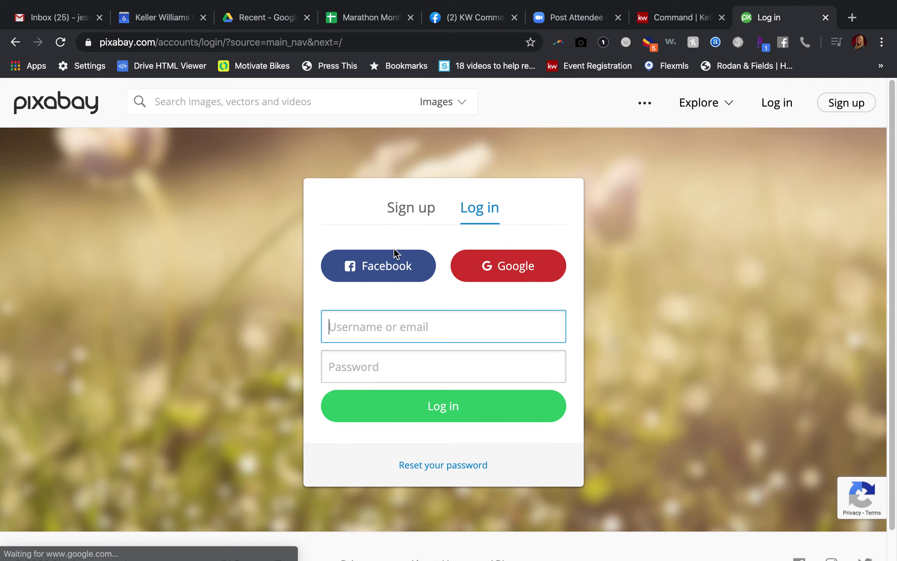
{"action": "left_click", "coordinate": [494, 264]}
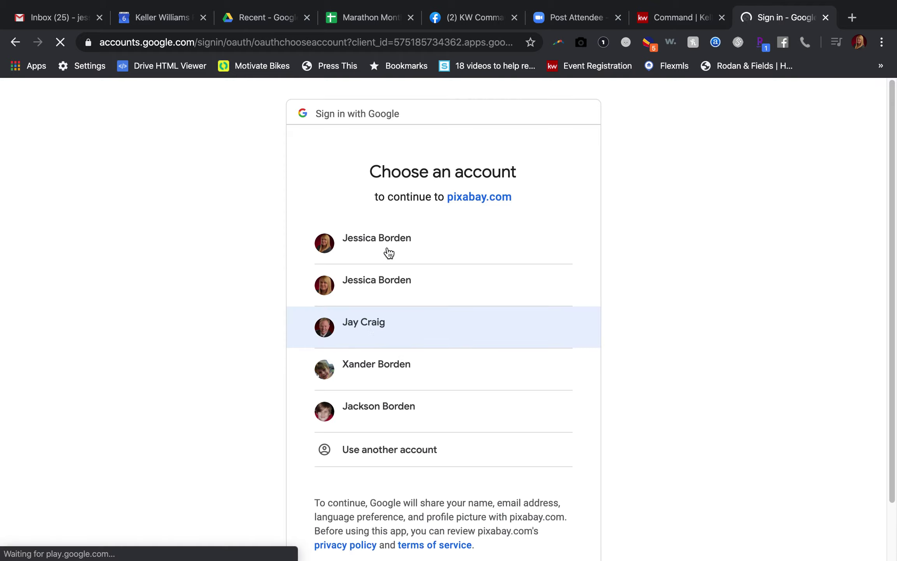
{"action": "left_click", "coordinate": [383, 277]}
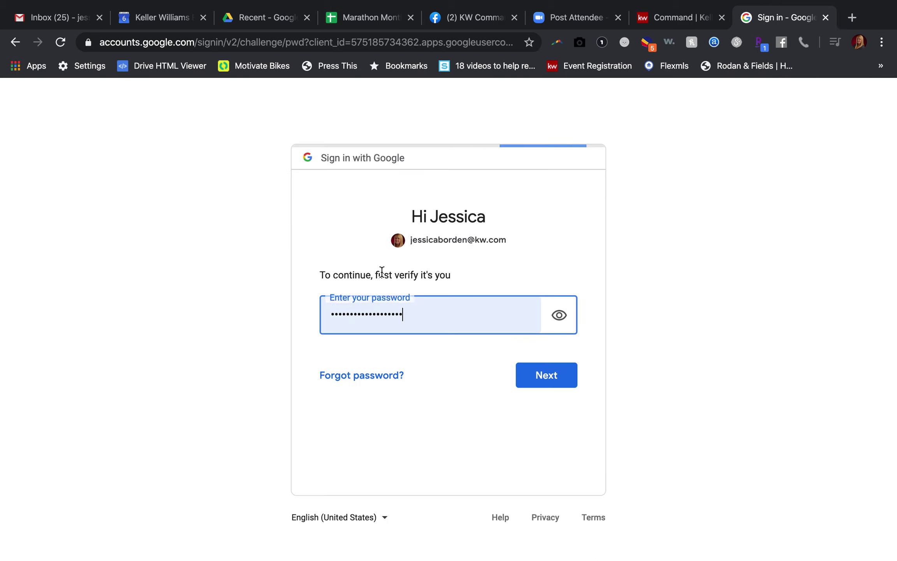
{"action": "left_click", "coordinate": [569, 371]}
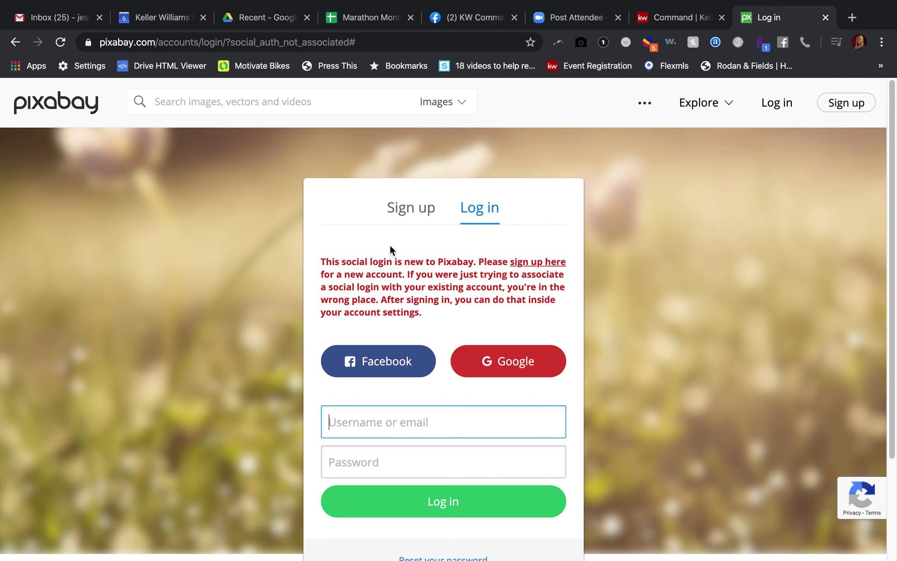
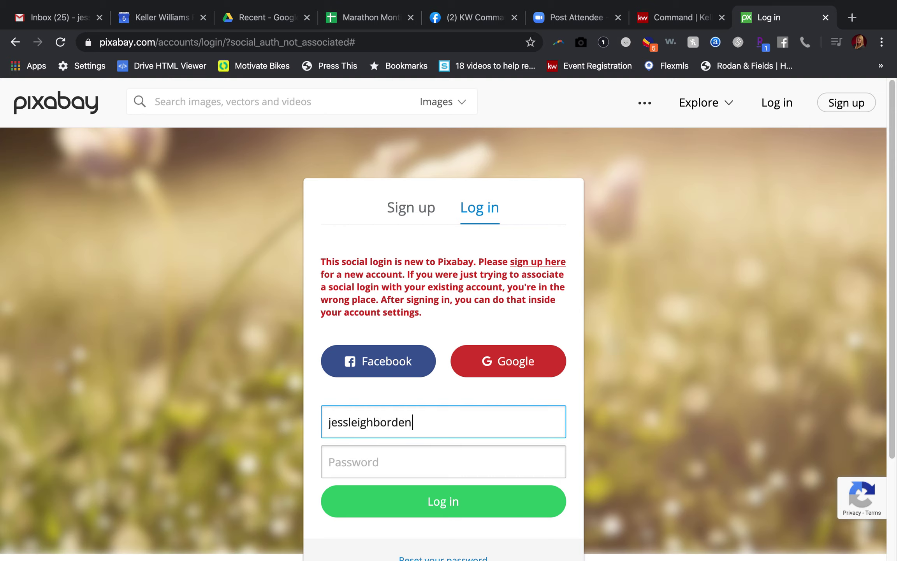
- Try logging into Pixabay with the account e-mail and password, then return home
{"action": "key", "text": "Tab"}
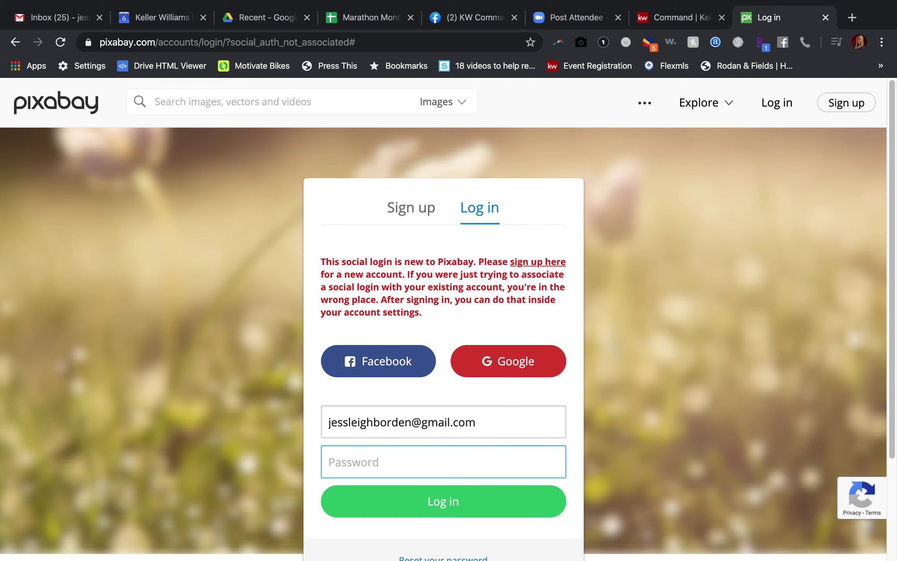
{"action": "type", "text": "••••••••••"}
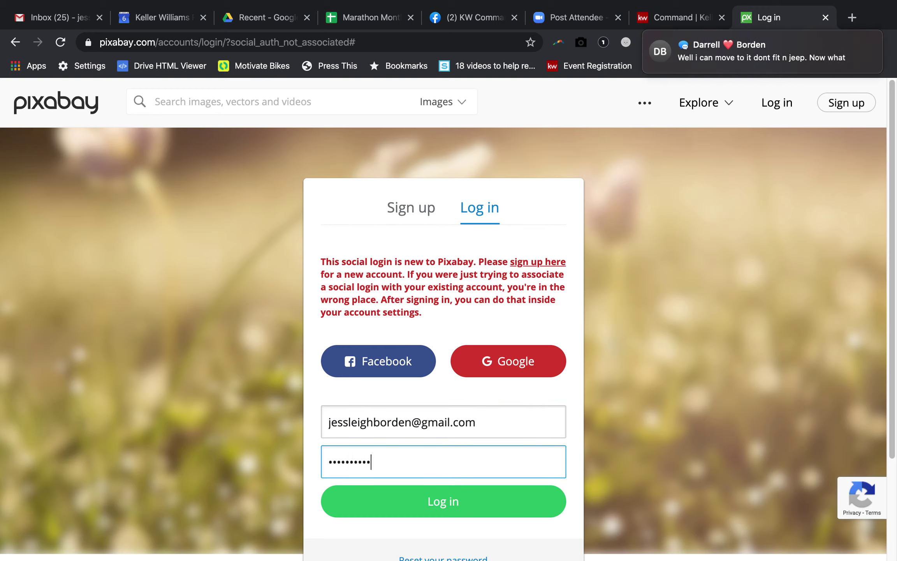
{"action": "key", "text": "Return"}
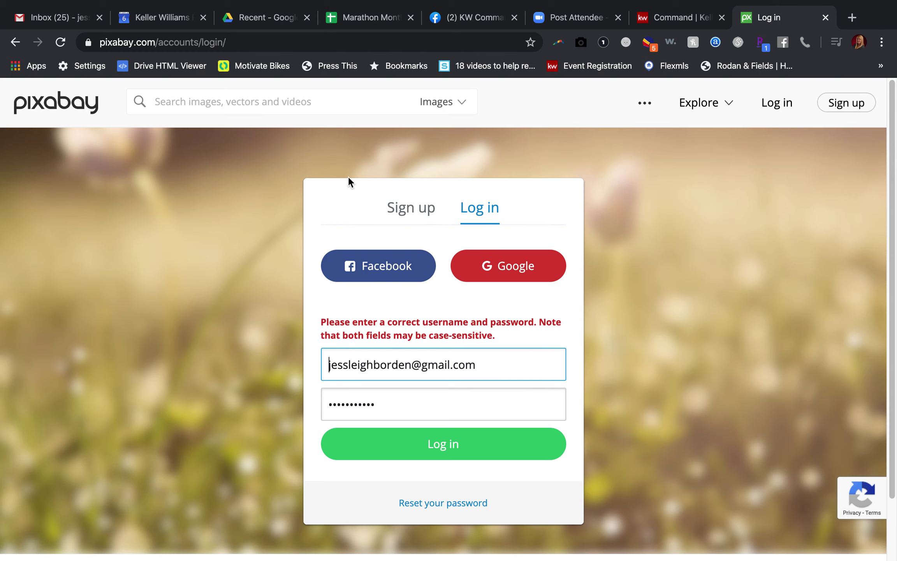
{"action": "left_click", "coordinate": [45, 104]}
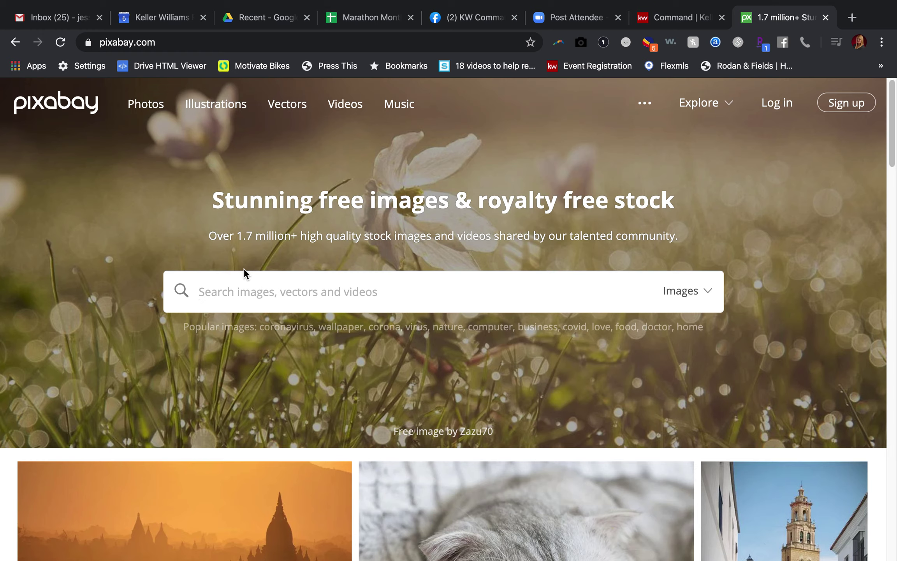
- Search Pixabay for 'real estate' images and browse the results
{"action": "type", "text": "real"}
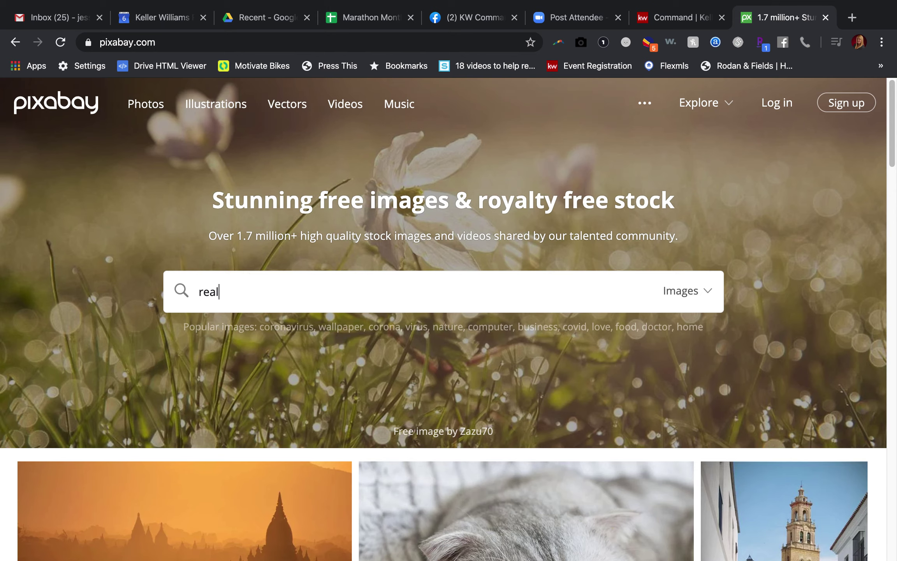
{"action": "type", "text": " estate"}
{"action": "key", "text": "Return"}
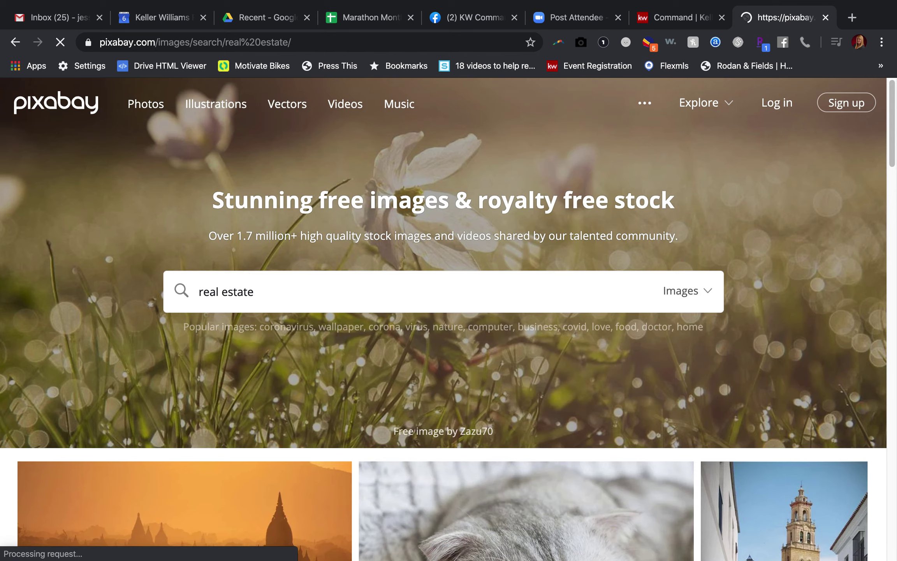
{"action": "scroll", "coordinate": [279, 316], "scroll_direction": "down", "scroll_amount": 4}
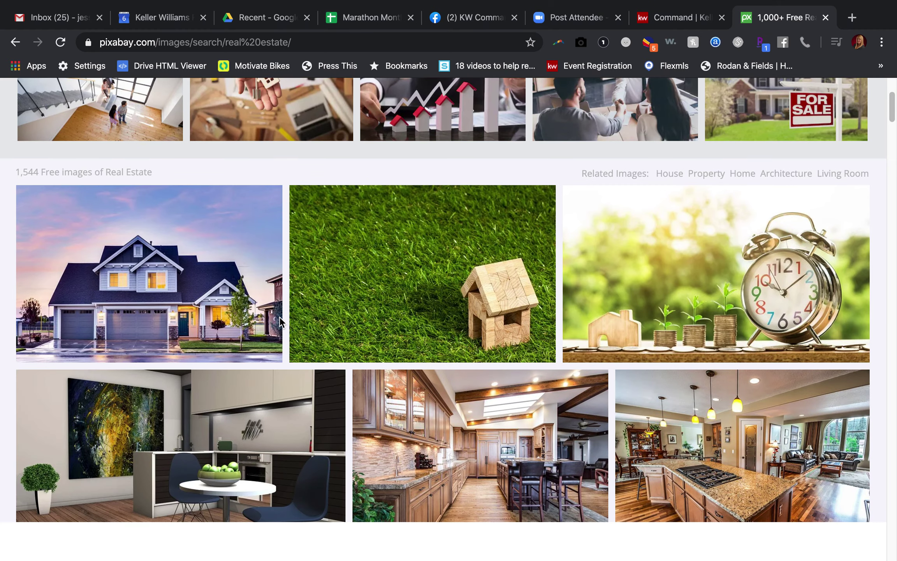
{"action": "scroll", "coordinate": [281, 322], "scroll_direction": "down", "scroll_amount": 2}
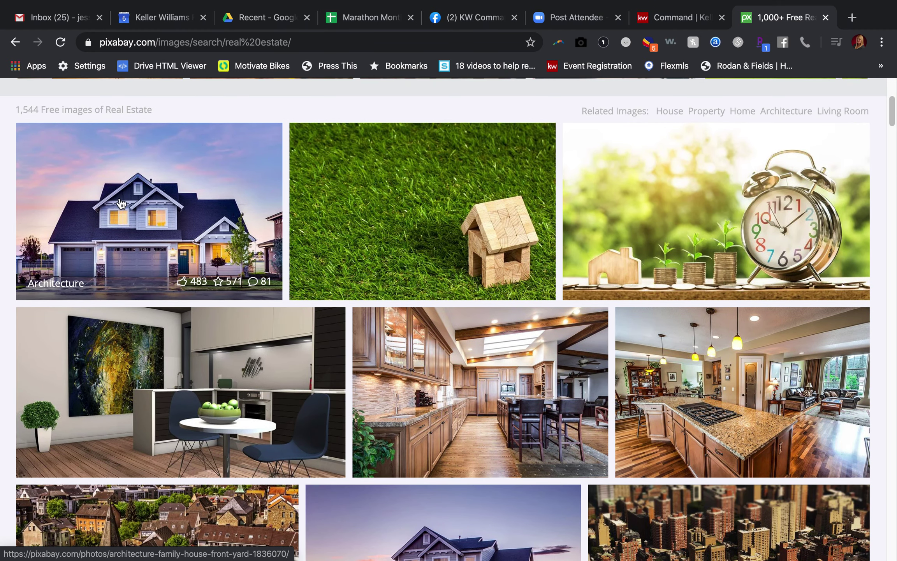
{"action": "scroll", "coordinate": [435, 275], "scroll_direction": "down", "scroll_amount": 6}
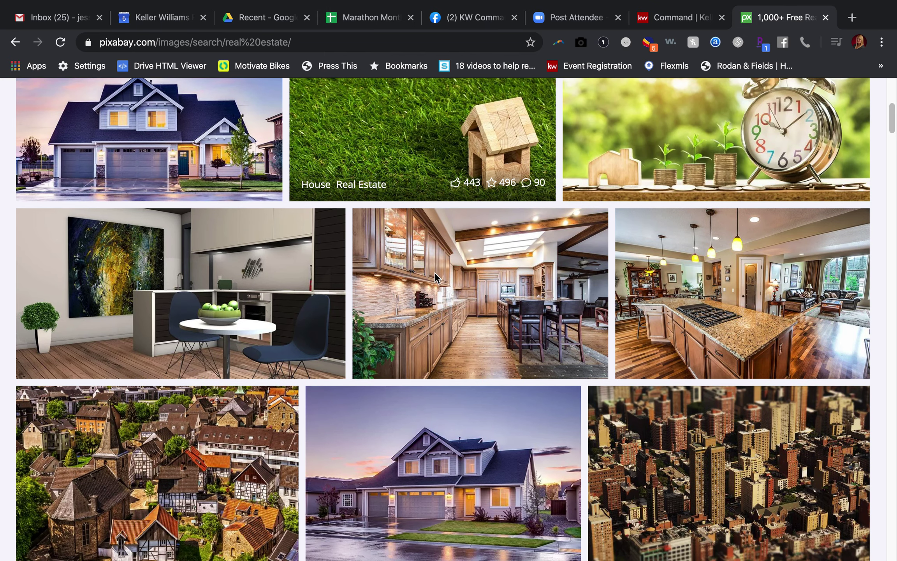
{"action": "scroll", "coordinate": [436, 274], "scroll_direction": "down", "scroll_amount": 2}
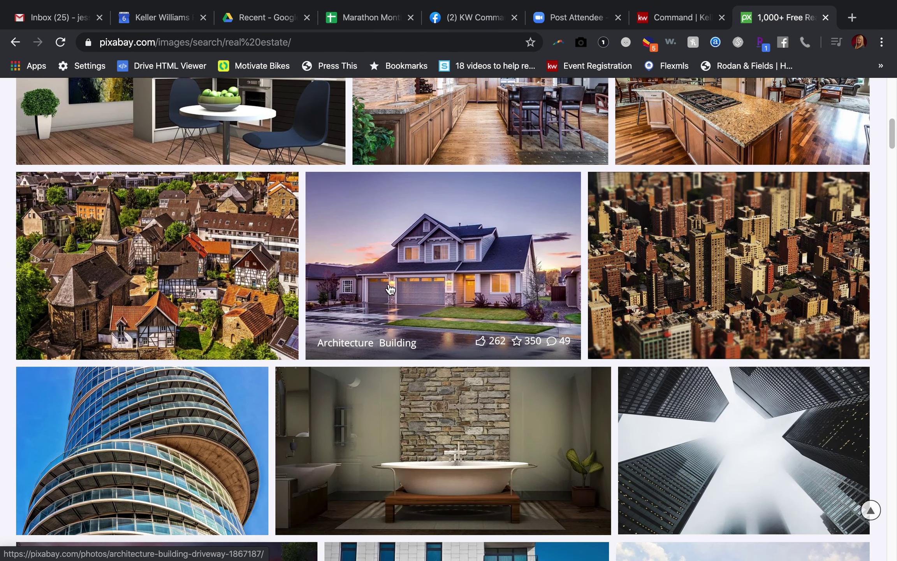
{"action": "left_click", "coordinate": [667, 17]}
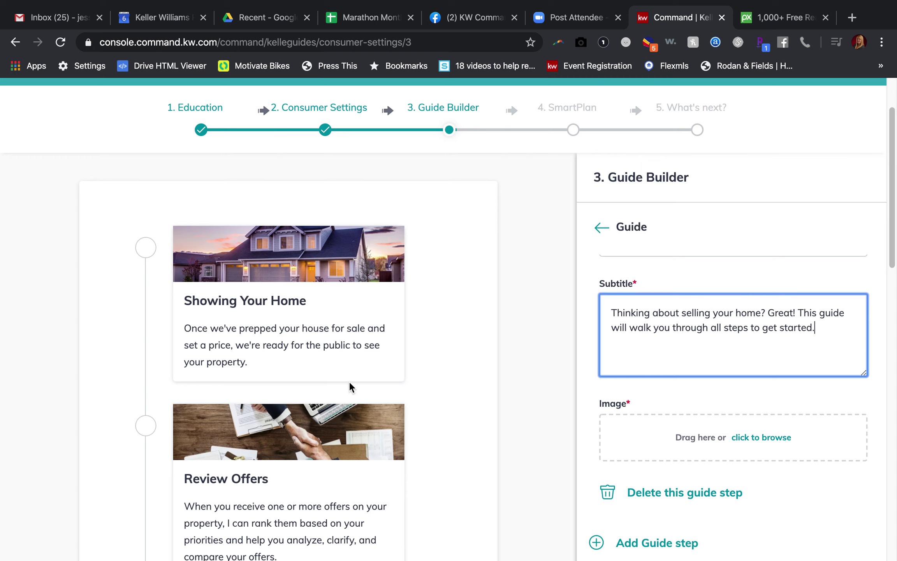
{"action": "left_click", "coordinate": [745, 20]}
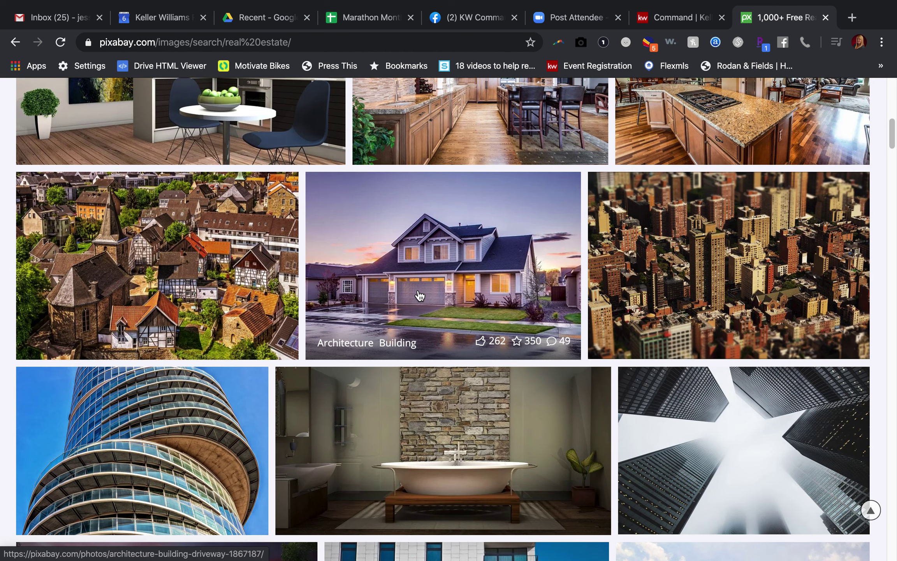
{"action": "scroll", "coordinate": [419, 292], "scroll_direction": "down", "scroll_amount": 5}
{"action": "scroll", "coordinate": [419, 296], "scroll_direction": "down", "scroll_amount": 15}
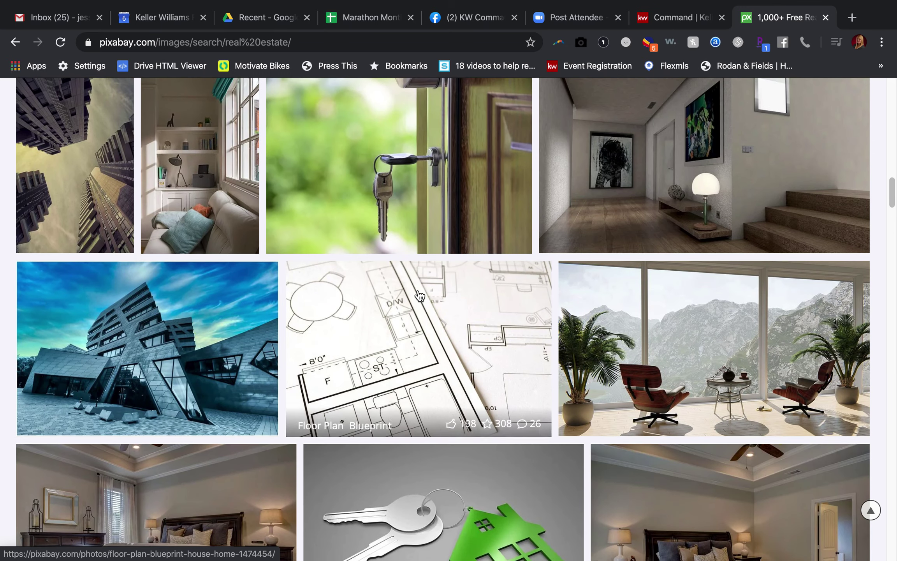
{"action": "scroll", "coordinate": [419, 296], "scroll_direction": "up", "scroll_amount": 1}
- Download the house keys photo at 1920×1280 and return to KW Command
{"action": "left_click", "coordinate": [391, 194]}
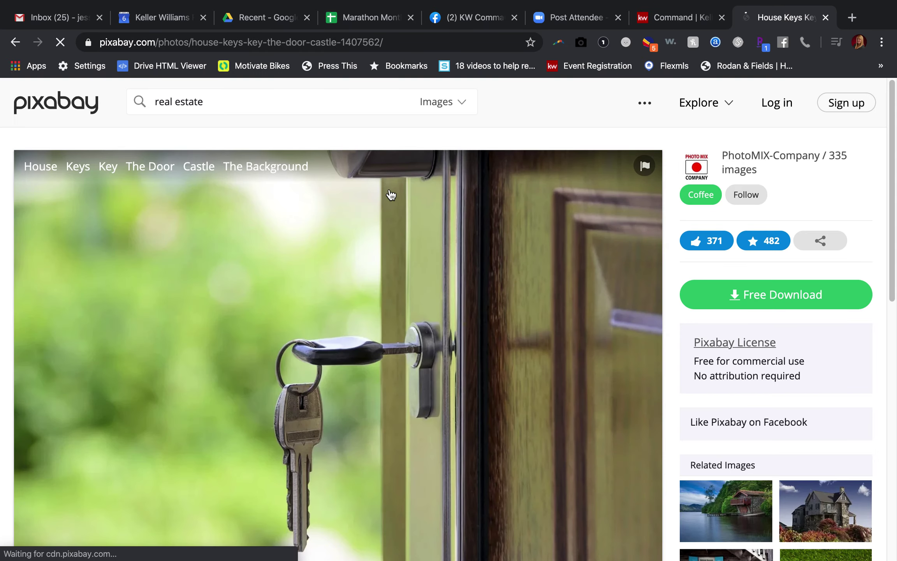
{"action": "left_click", "coordinate": [745, 416]}
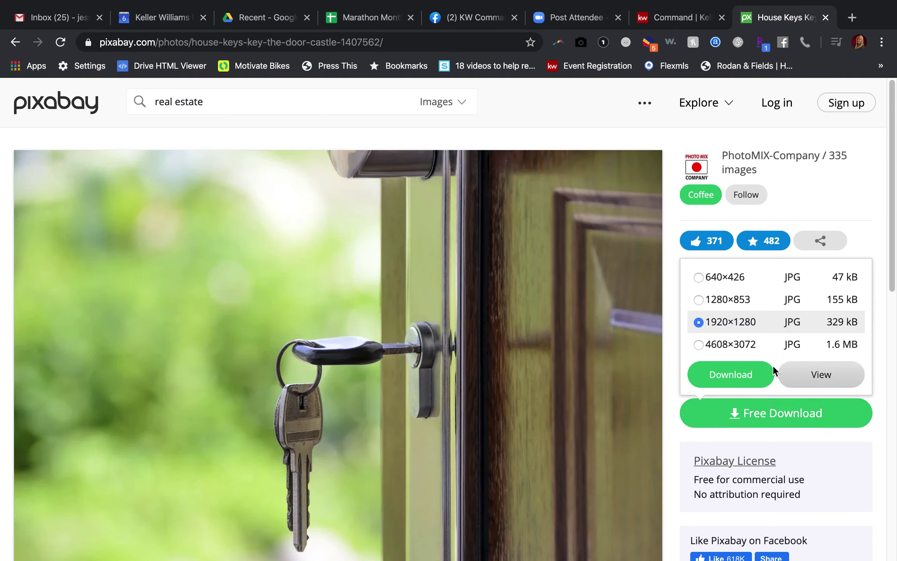
{"action": "left_click", "coordinate": [736, 370]}
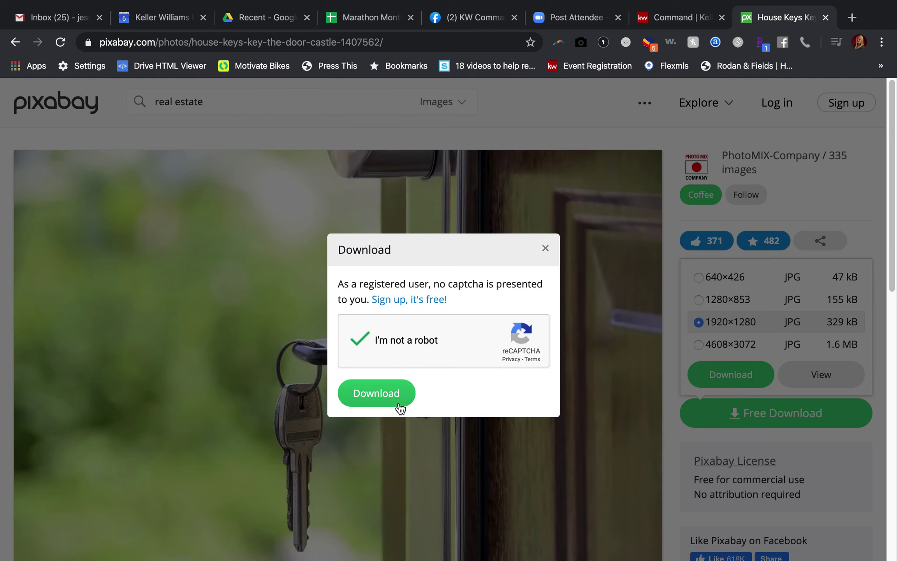
{"action": "left_click", "coordinate": [388, 396]}
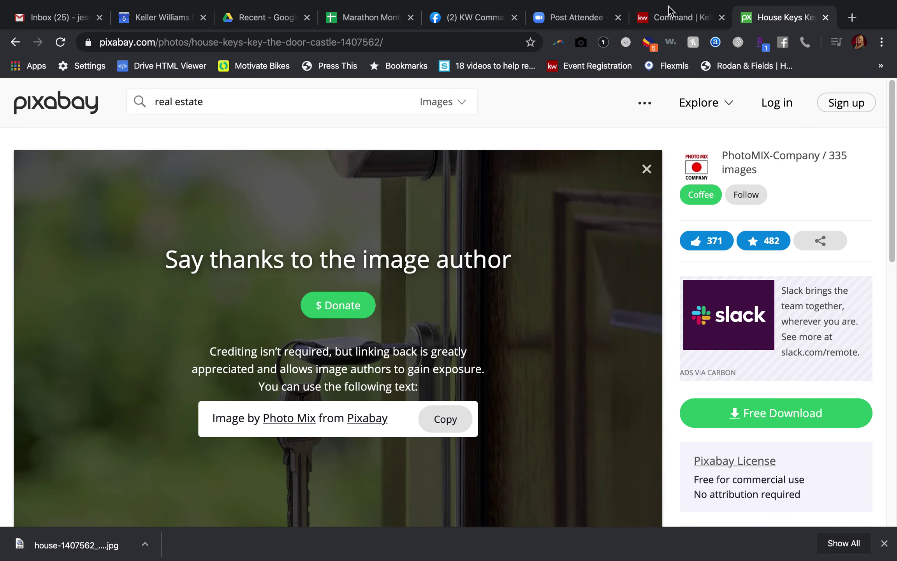
{"action": "left_click", "coordinate": [663, 17]}
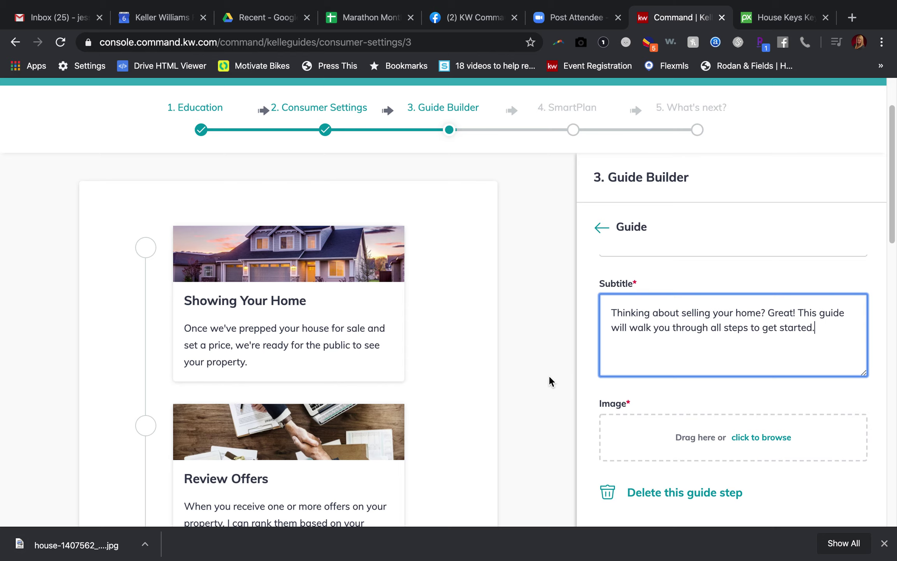
- Drop the downloaded house keys photo into the step's image, then drag the step higher
{"action": "left_click_drag", "start_coordinate": [78, 545], "coordinate": [667, 462]}
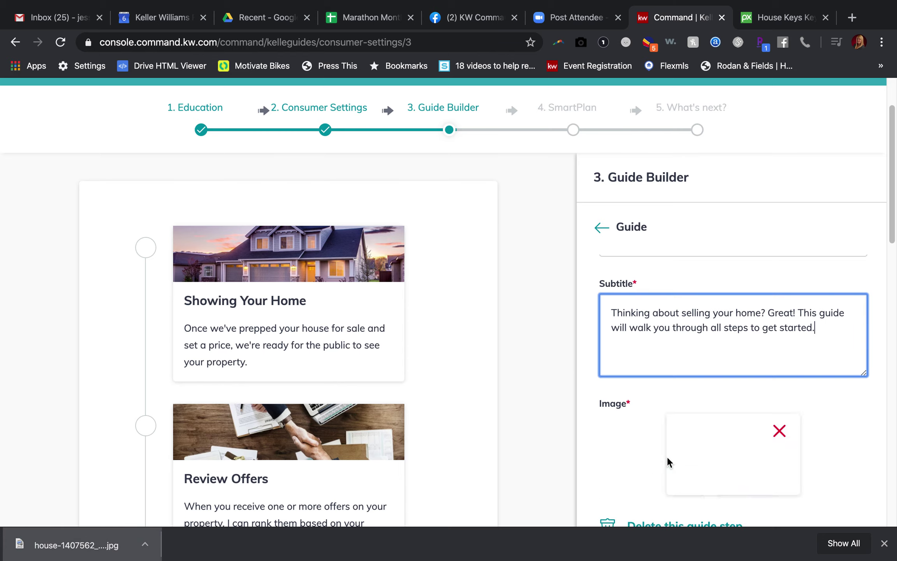
{"action": "scroll", "coordinate": [662, 396], "scroll_direction": "down", "scroll_amount": 2}
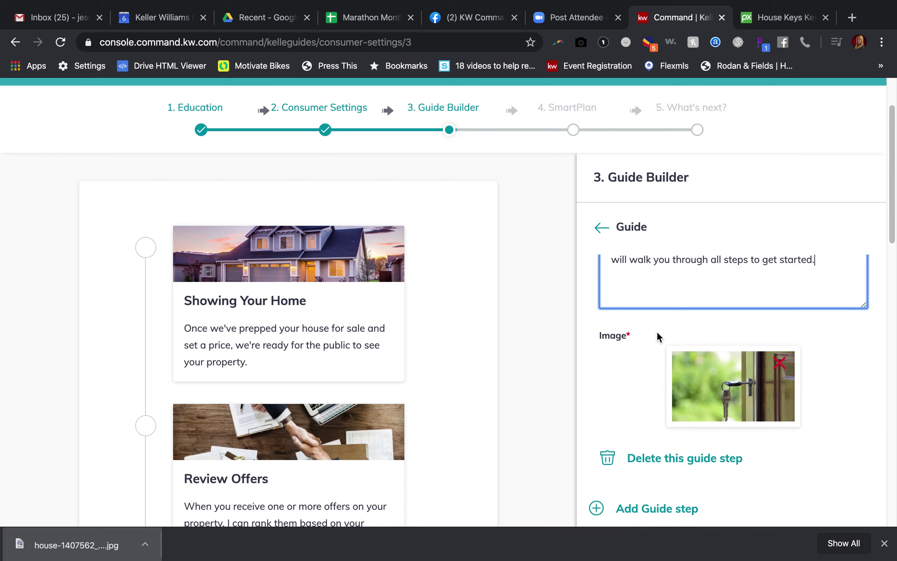
{"action": "scroll", "coordinate": [659, 335], "scroll_direction": "up", "scroll_amount": 5}
{"action": "scroll", "coordinate": [652, 315], "scroll_direction": "up", "scroll_amount": 9}
{"action": "scroll", "coordinate": [653, 315], "scroll_direction": "down", "scroll_amount": 12}
{"action": "scroll", "coordinate": [652, 316], "scroll_direction": "up", "scroll_amount": 3}
{"action": "scroll", "coordinate": [653, 315], "scroll_direction": "up", "scroll_amount": 1}
{"action": "left_click", "coordinate": [656, 311]}
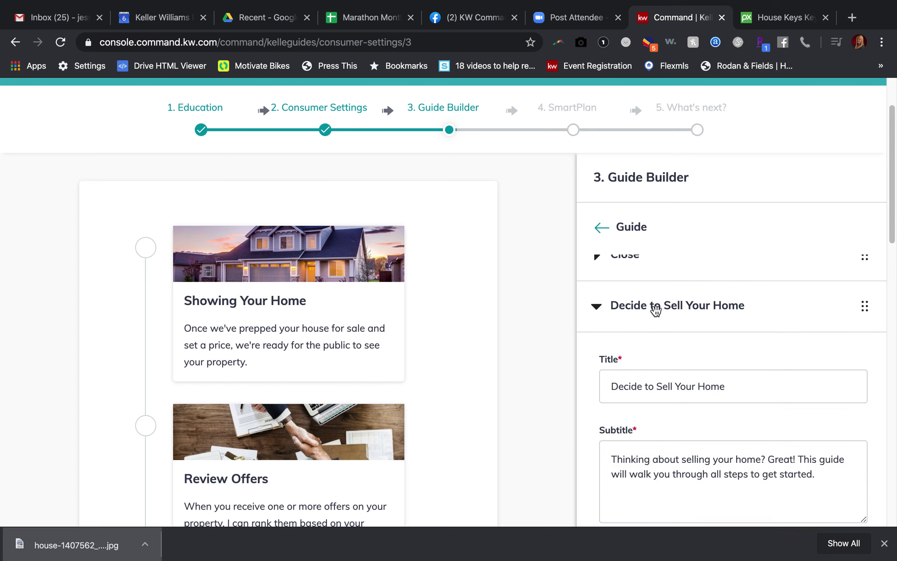
{"action": "left_click_drag", "start_coordinate": [865, 306], "coordinate": [861, 374]}
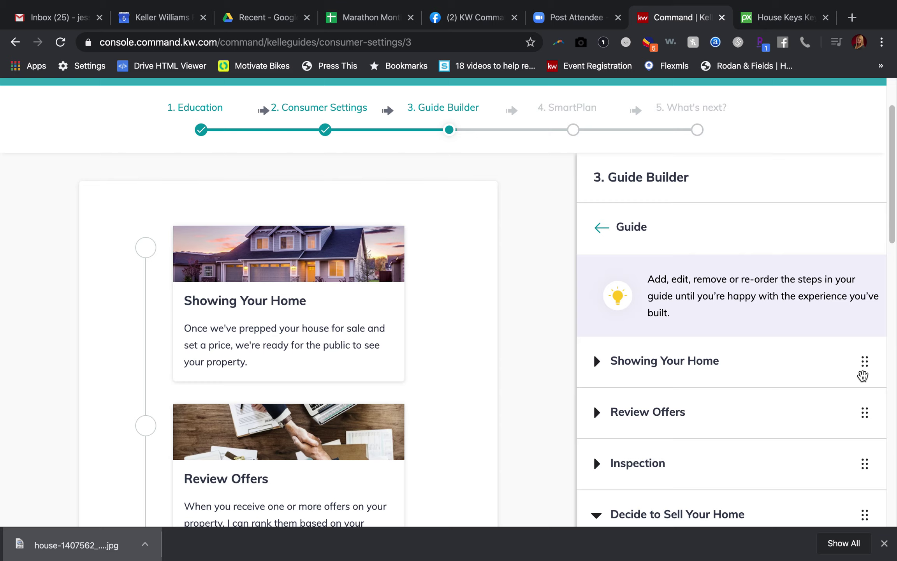
- Drag Decide to Sell Your Home past Inspection and Review Offers to the top, above Showing Your Home
{"action": "left_click_drag", "start_coordinate": [864, 515], "coordinate": [871, 406]}
{"action": "left_click_drag", "start_coordinate": [869, 362], "coordinate": [868, 412]}
{"action": "left_click_drag", "start_coordinate": [864, 464], "coordinate": [865, 356]}
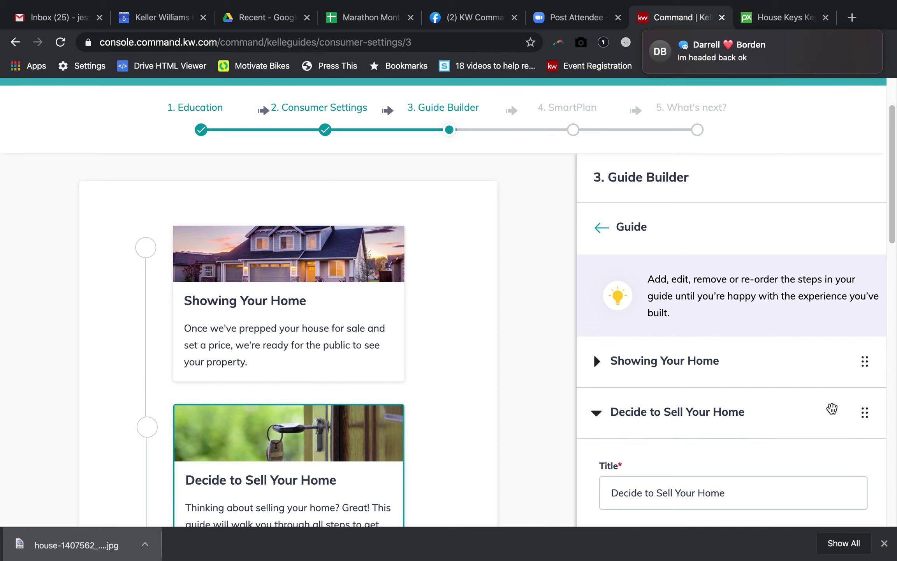
{"action": "left_click_drag", "start_coordinate": [863, 409], "coordinate": [861, 322]}
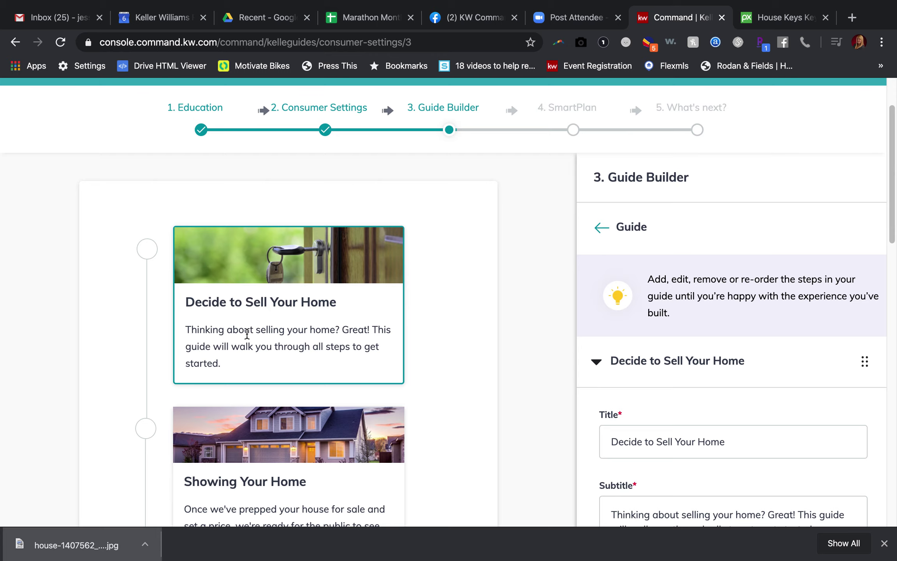
{"action": "left_click", "coordinate": [598, 359]}
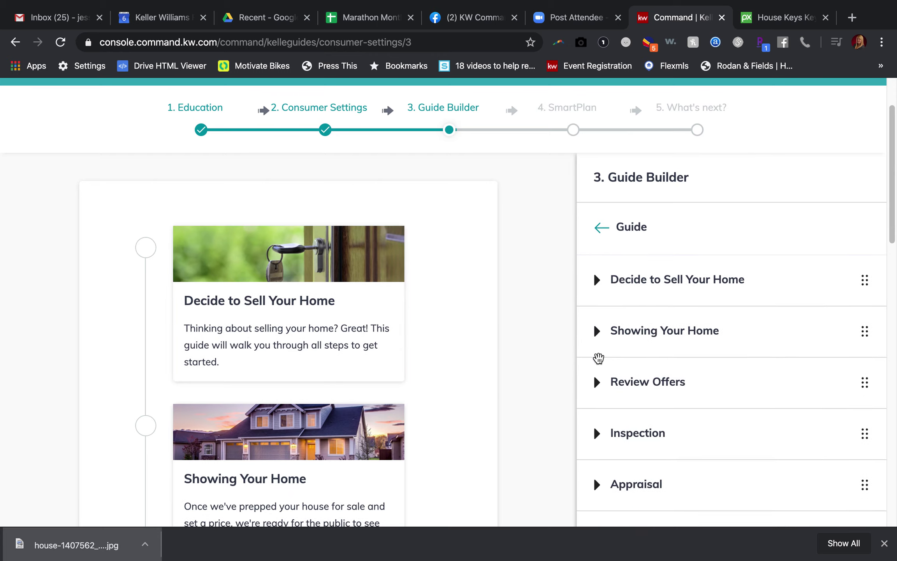
{"action": "scroll", "coordinate": [614, 430], "scroll_direction": "down", "scroll_amount": 5}
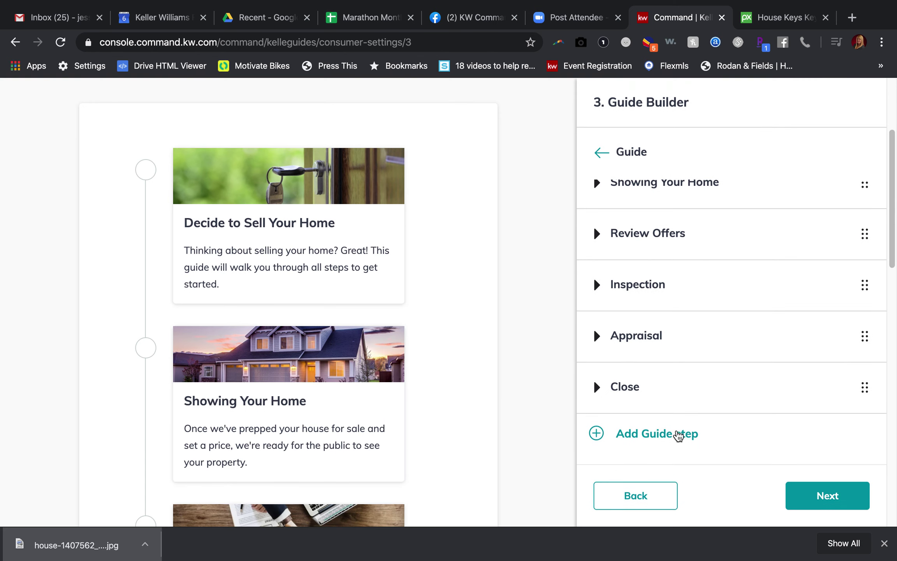
{"action": "left_click_drag", "start_coordinate": [866, 389], "coordinate": [871, 391]}
{"action": "scroll", "coordinate": [682, 288], "scroll_direction": "up", "scroll_amount": 4}
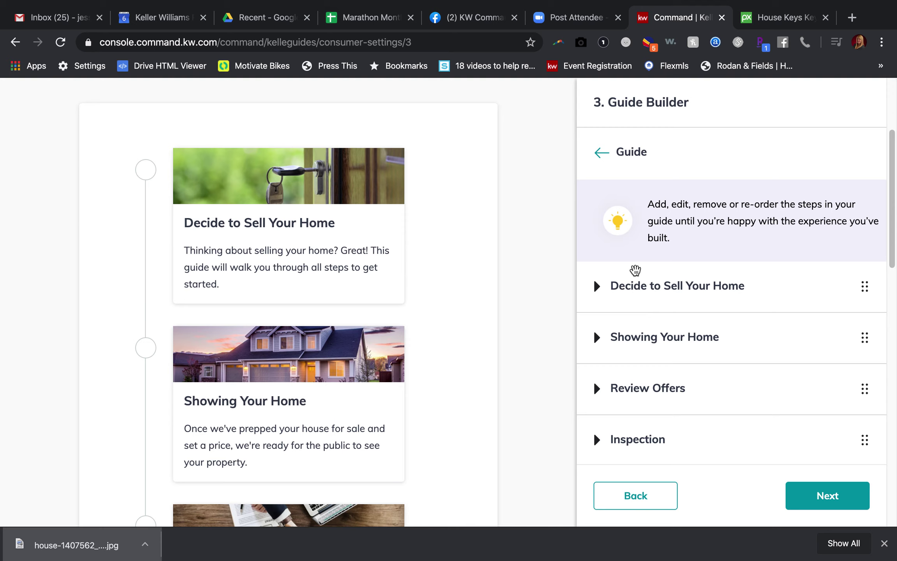
{"action": "scroll", "coordinate": [681, 313], "scroll_direction": "down", "scroll_amount": 4}
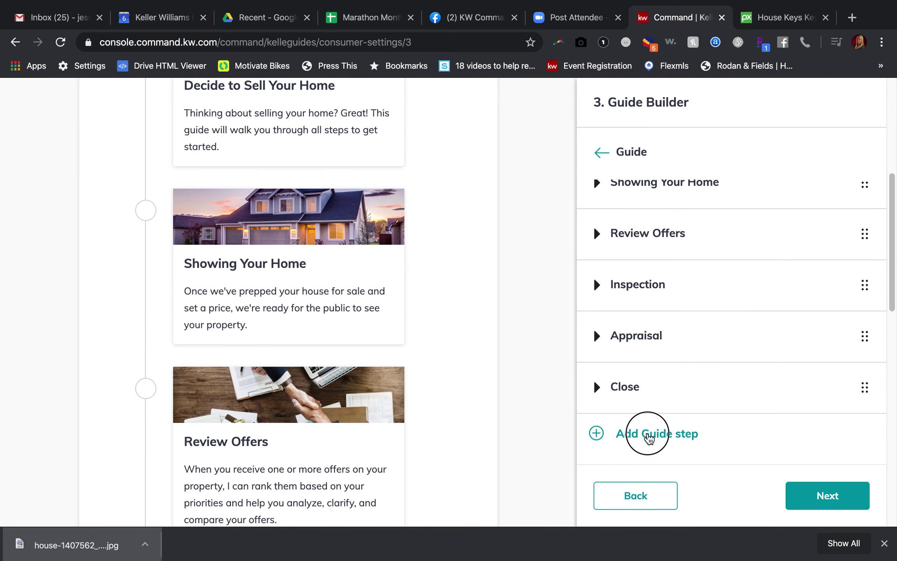
- Add a new guide step titled 'Listing Your Home'
{"action": "left_click", "coordinate": [648, 431]}
{"action": "left_click", "coordinate": [646, 295]}
{"action": "type", "text": "Listing"}
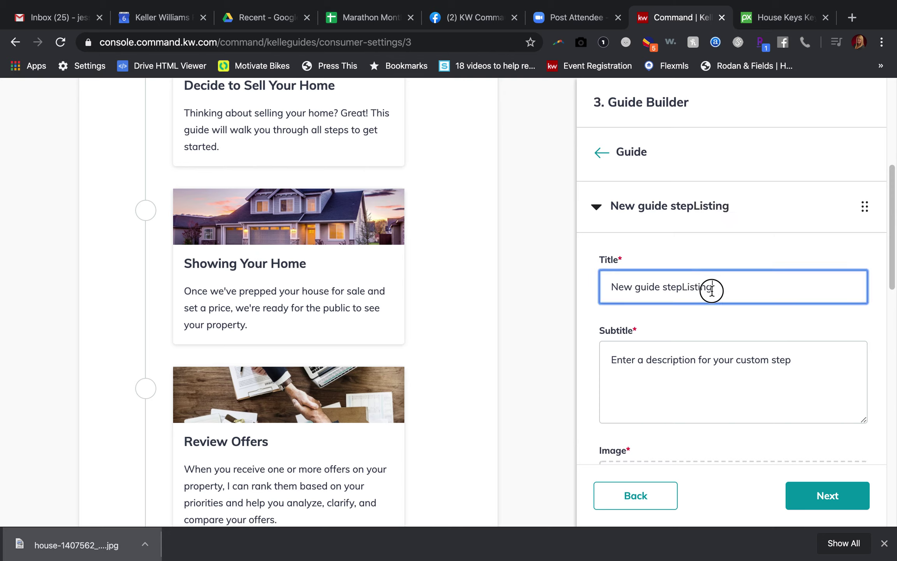
{"action": "left_click_drag", "start_coordinate": [730, 292], "coordinate": [537, 286]}
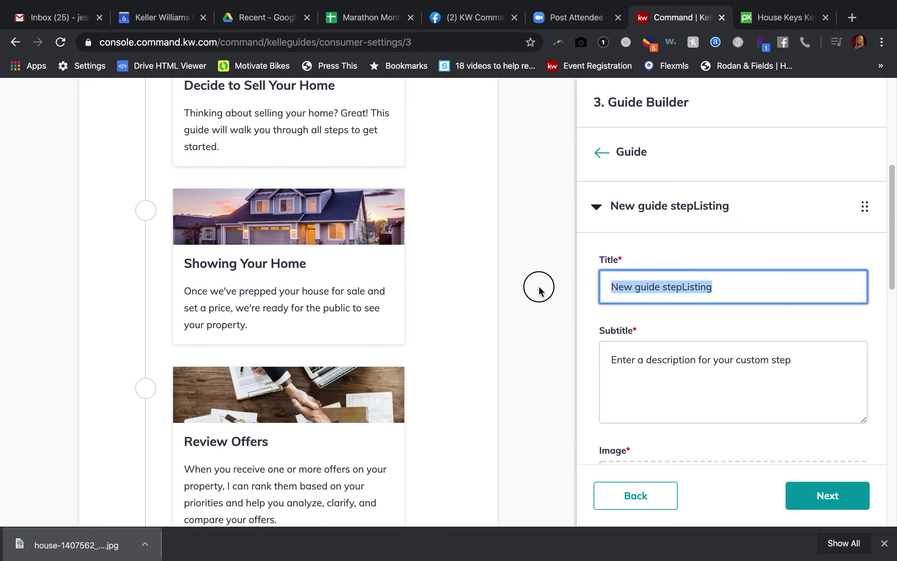
{"action": "type", "text": "Listing Your Home"}
- Replace its subtitle with 'Here are the steps to getting your home listed for sale with me.'
{"action": "left_click", "coordinate": [650, 376]}
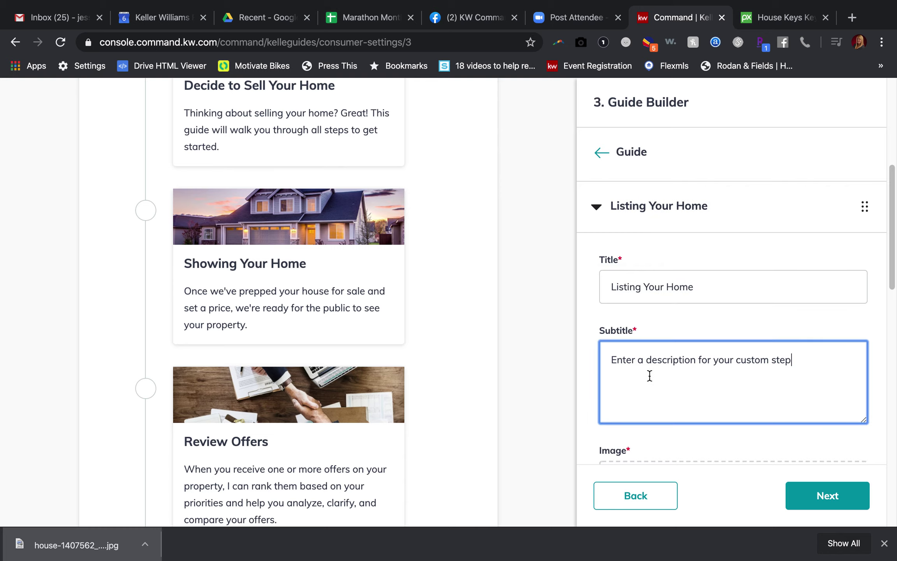
{"action": "left_click_drag", "start_coordinate": [836, 359], "coordinate": [567, 364]}
{"action": "key", "text": "BackSpace"}
{"action": "type", "text": "Here are the steps"}
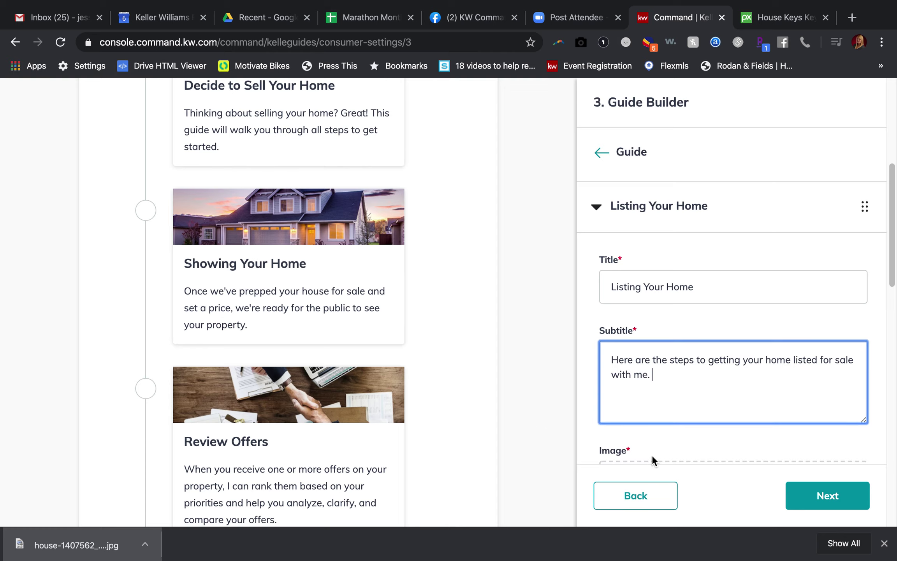
{"action": "scroll", "coordinate": [652, 455], "scroll_direction": "down", "scroll_amount": 4}
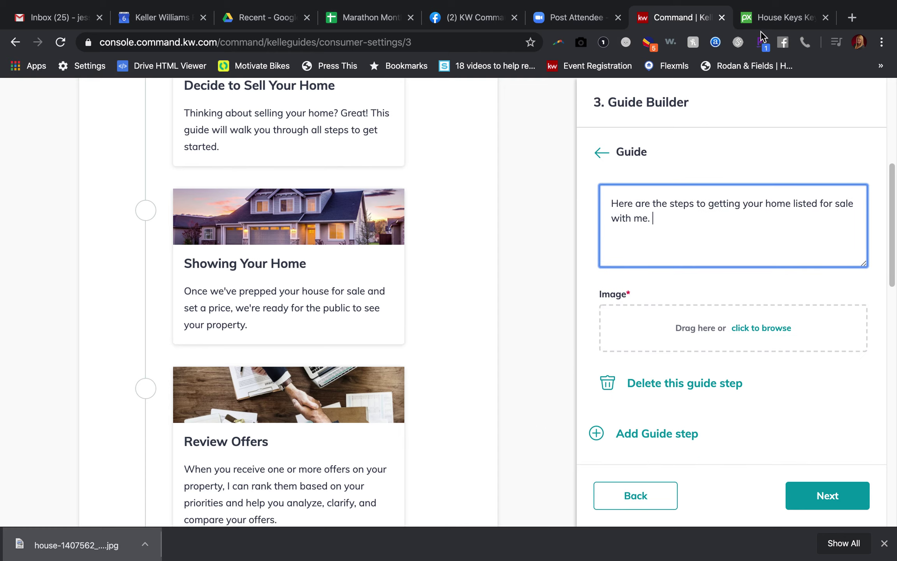
{"action": "left_click", "coordinate": [762, 19]}
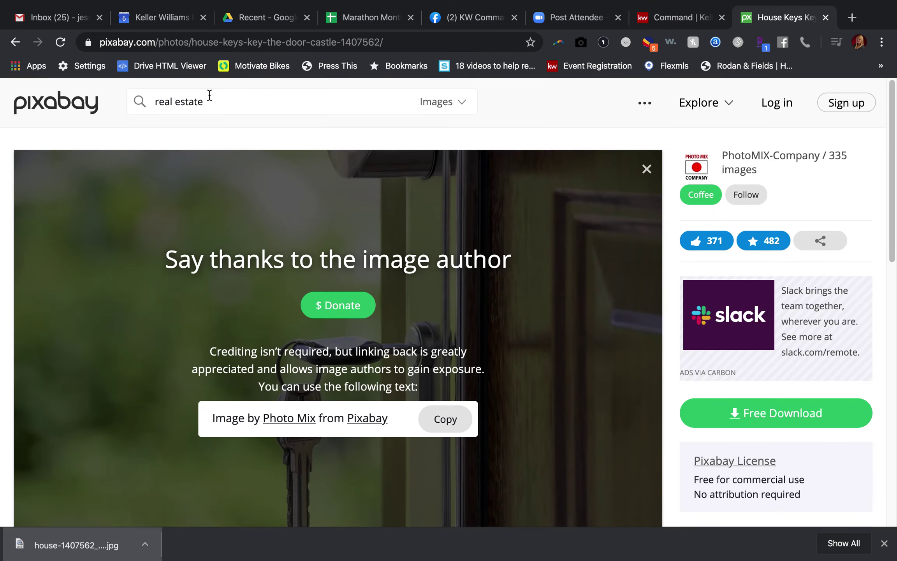
{"action": "left_click_drag", "start_coordinate": [214, 101], "coordinate": [132, 100]}
{"action": "type", "text": "realtor"}
{"action": "key", "text": "Return"}
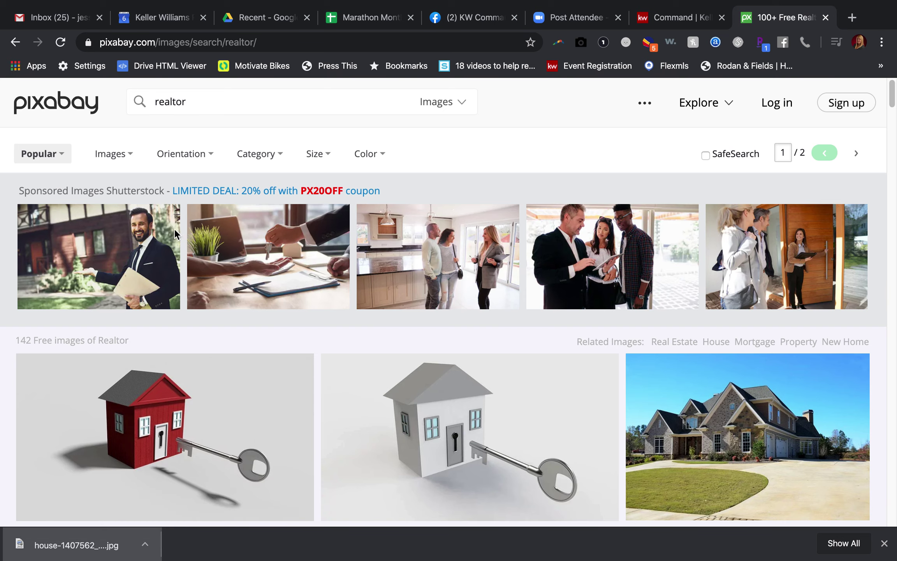
{"action": "scroll", "coordinate": [361, 380], "scroll_direction": "down", "scroll_amount": 1}
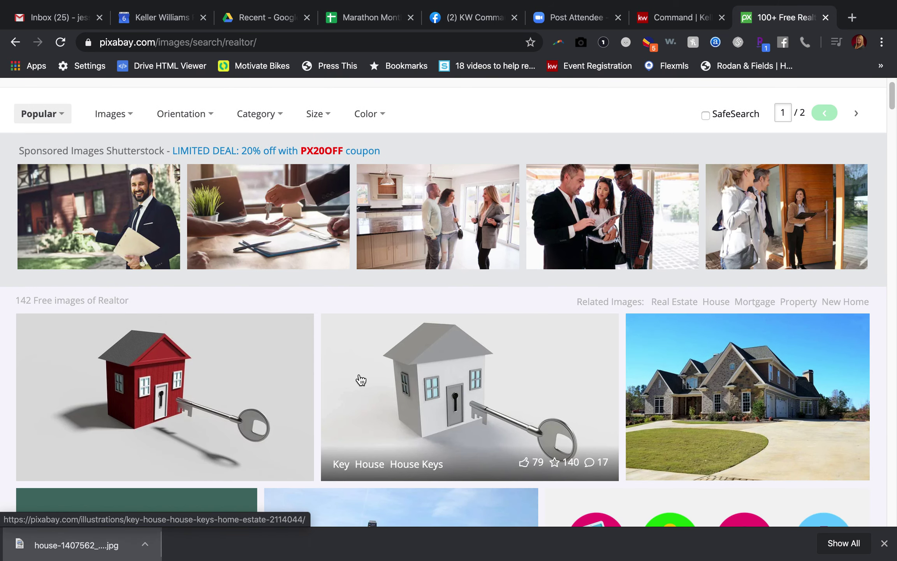
{"action": "scroll", "coordinate": [360, 380], "scroll_direction": "down", "scroll_amount": 1}
{"action": "scroll", "coordinate": [361, 379], "scroll_direction": "down", "scroll_amount": 3}
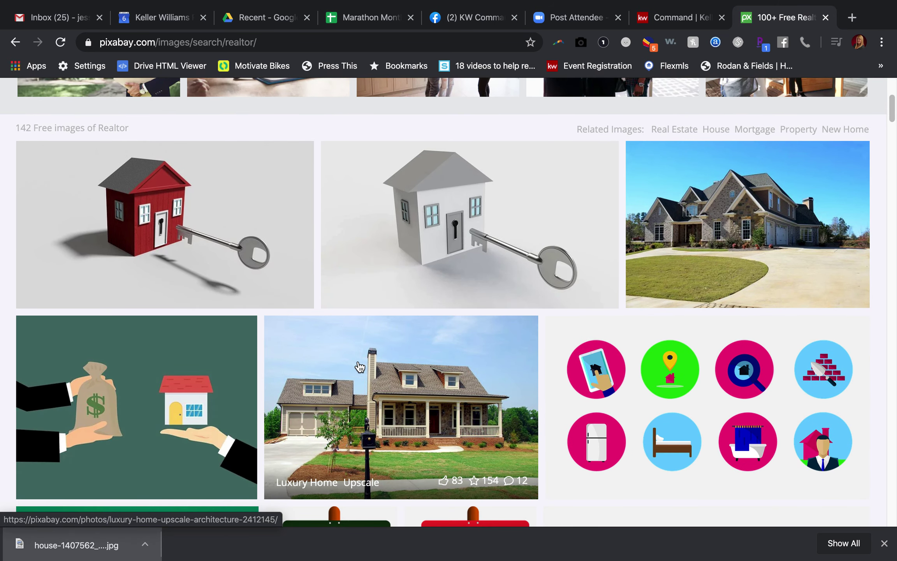
{"action": "scroll", "coordinate": [360, 374], "scroll_direction": "down", "scroll_amount": 4}
{"action": "scroll", "coordinate": [360, 366], "scroll_direction": "down", "scroll_amount": 9}
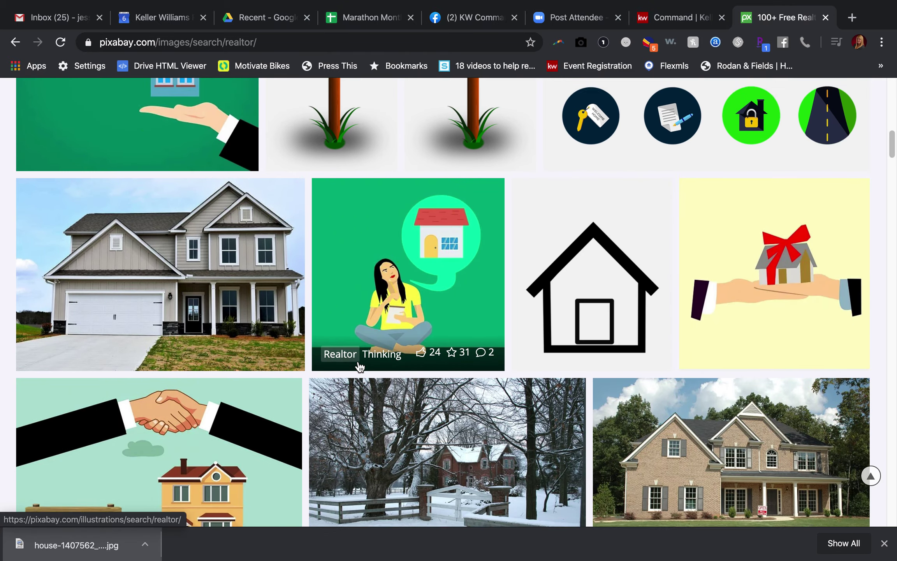
{"action": "scroll", "coordinate": [361, 366], "scroll_direction": "down", "scroll_amount": 14}
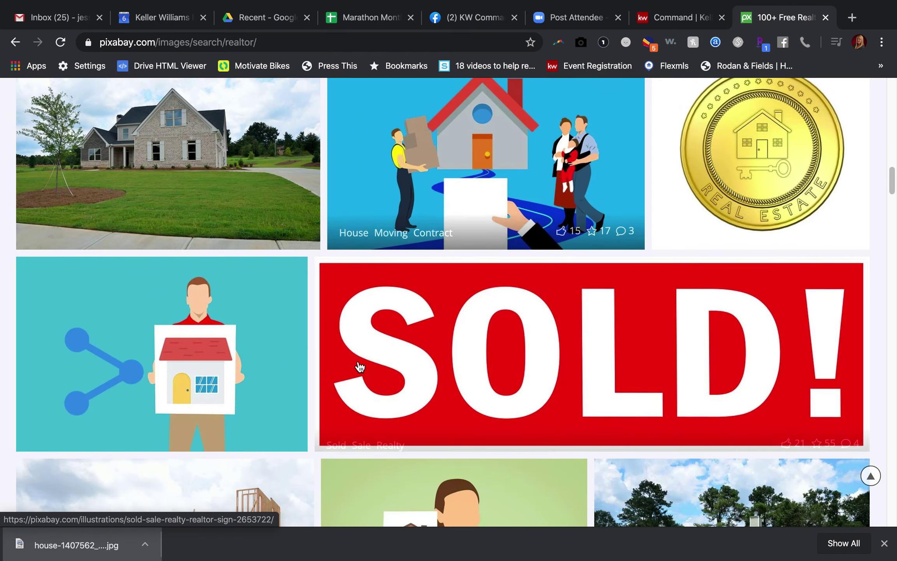
{"action": "scroll", "coordinate": [360, 366], "scroll_direction": "down", "scroll_amount": 13}
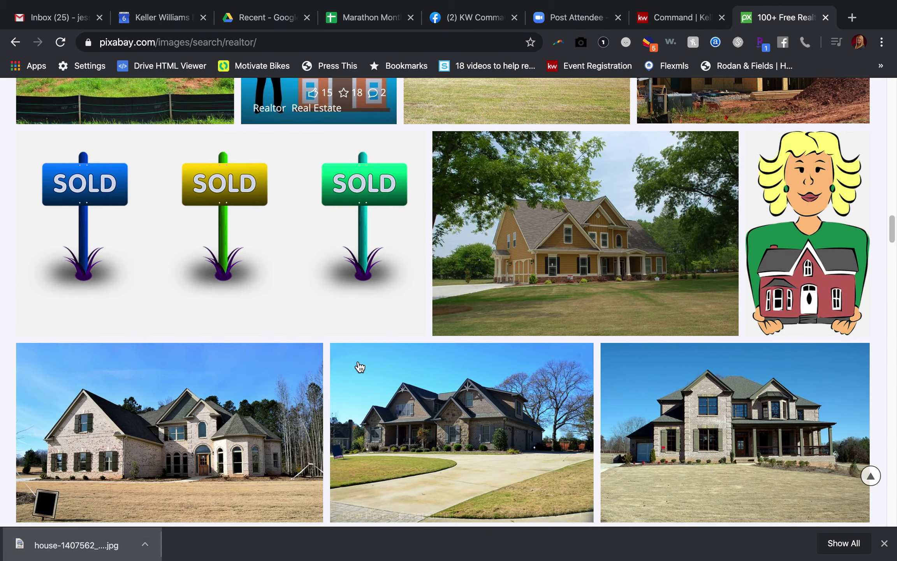
{"action": "scroll", "coordinate": [360, 367], "scroll_direction": "down", "scroll_amount": 11}
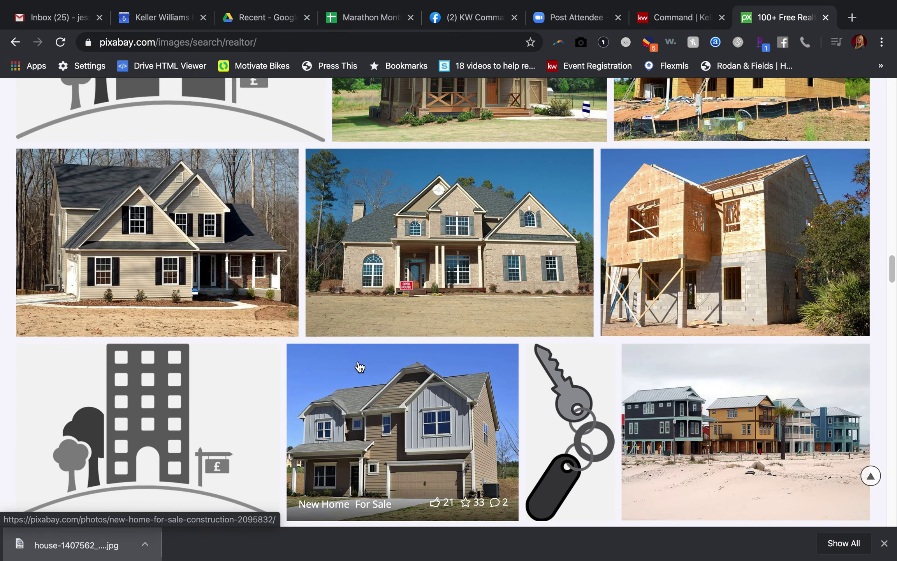
{"action": "scroll", "coordinate": [359, 366], "scroll_direction": "down", "scroll_amount": 7}
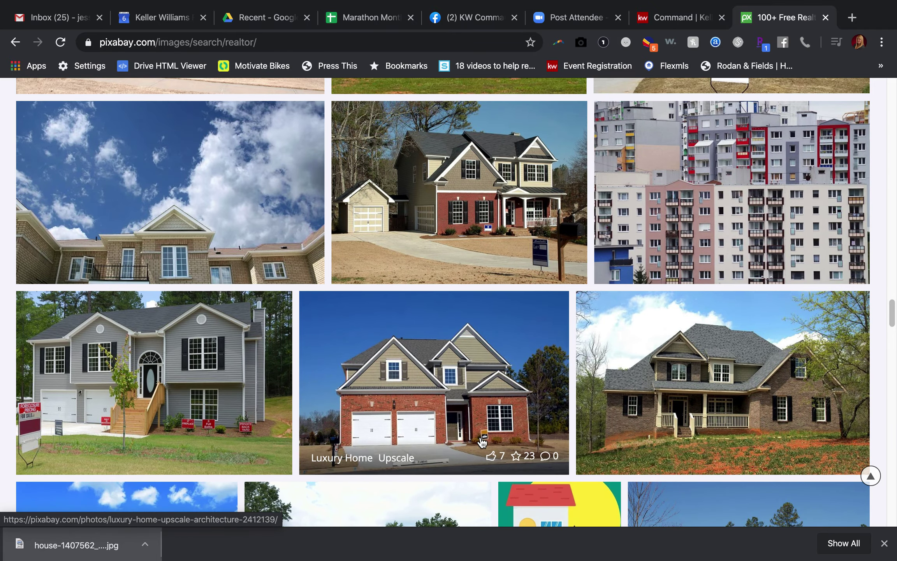
{"action": "scroll", "coordinate": [482, 442], "scroll_direction": "down", "scroll_amount": 7}
{"action": "scroll", "coordinate": [482, 442], "scroll_direction": "down", "scroll_amount": 15}
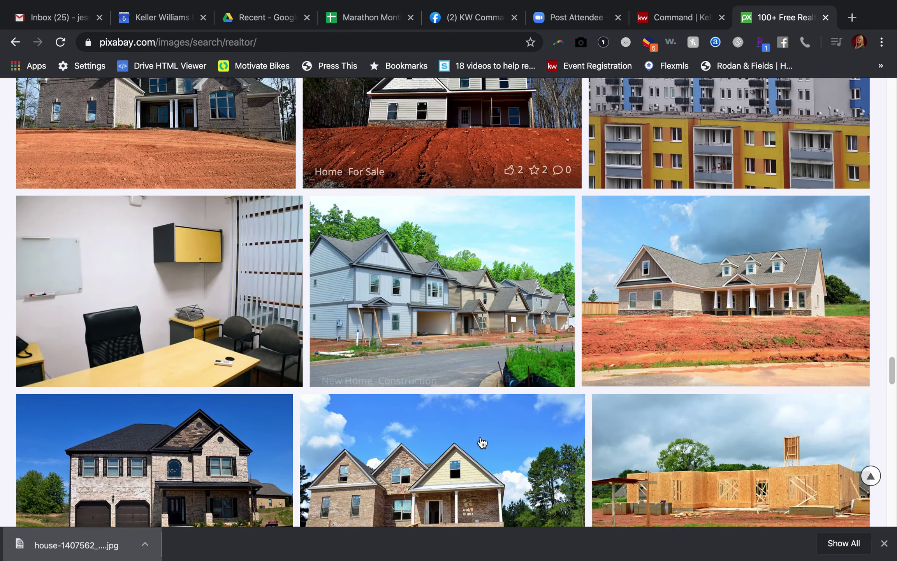
{"action": "scroll", "coordinate": [291, 461], "scroll_direction": "down", "scroll_amount": 10}
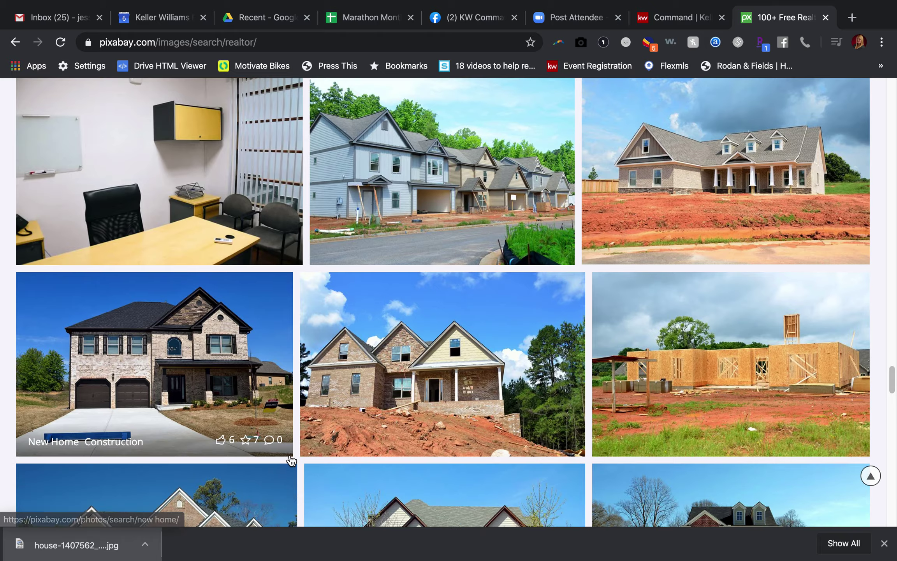
{"action": "scroll", "coordinate": [292, 461], "scroll_direction": "down", "scroll_amount": 6}
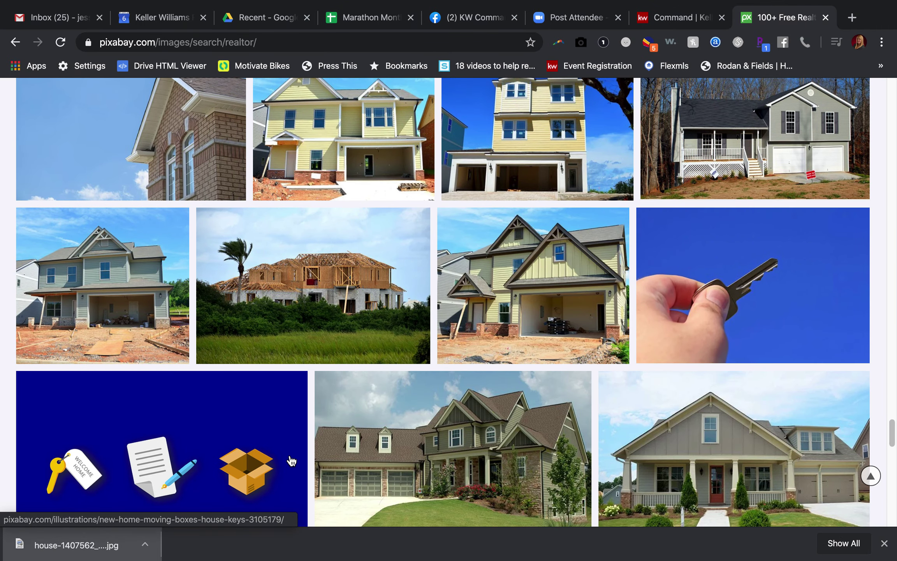
- Download Pixabay's hand-holding-a-key photo at 1920×1280, passing the captcha, then return to KW Command
{"action": "left_click", "coordinate": [731, 291]}
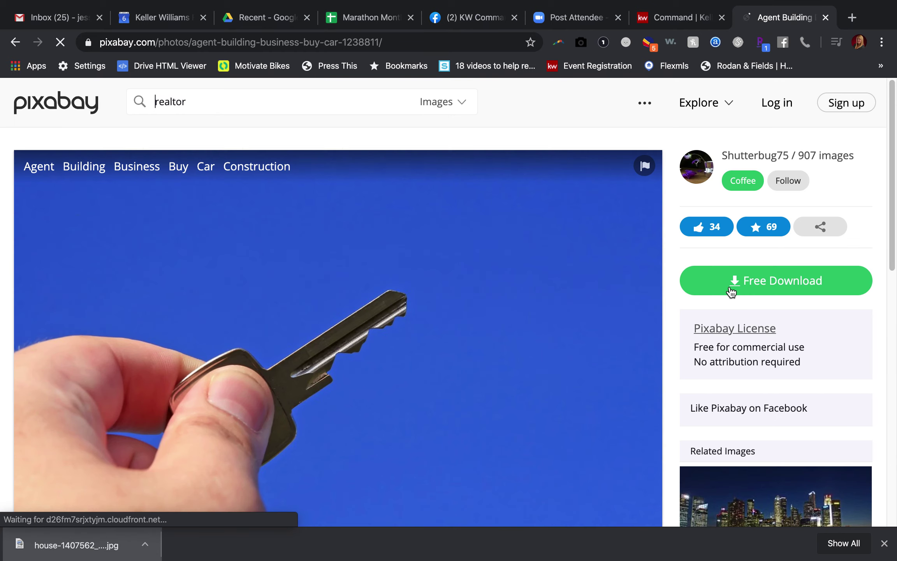
{"action": "left_click", "coordinate": [759, 328]}
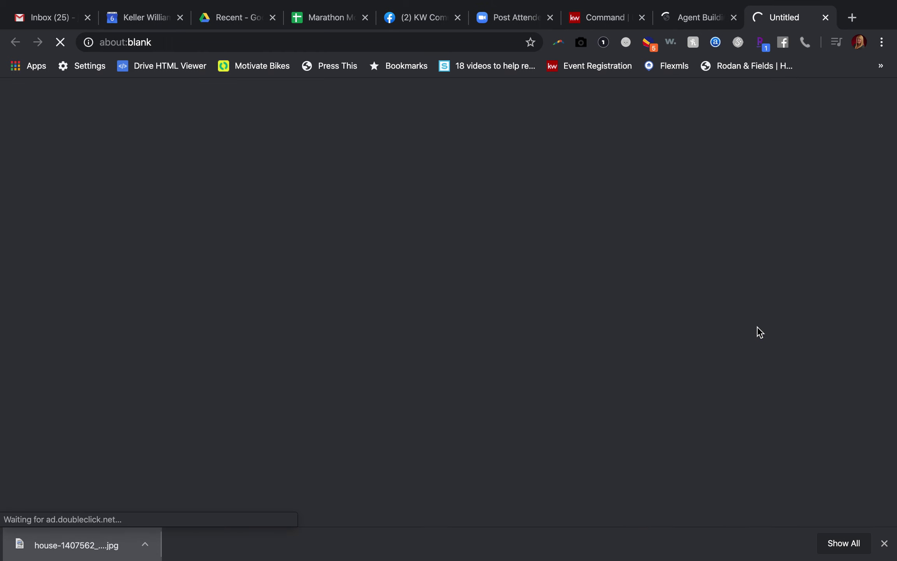
{"action": "left_click", "coordinate": [697, 16]}
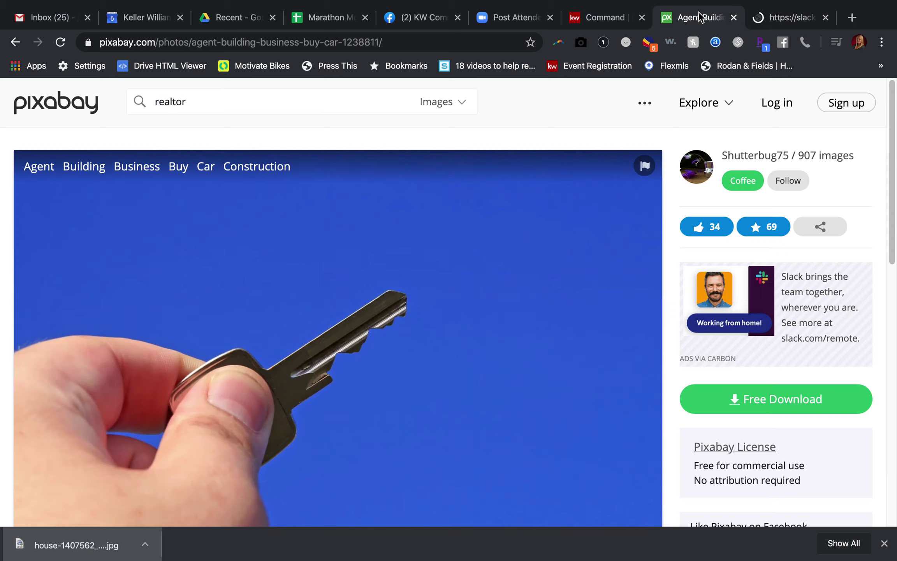
{"action": "left_click", "coordinate": [736, 405]}
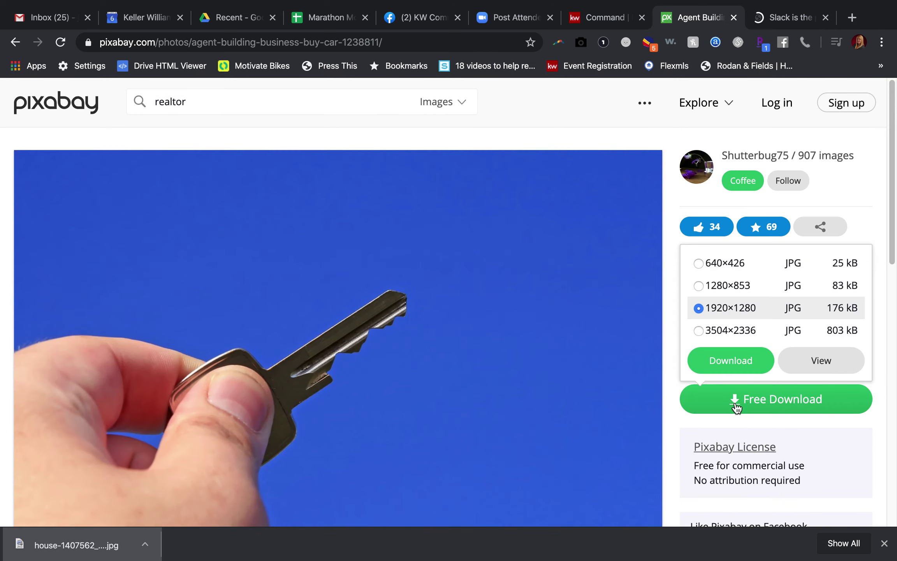
{"action": "left_click", "coordinate": [731, 362]}
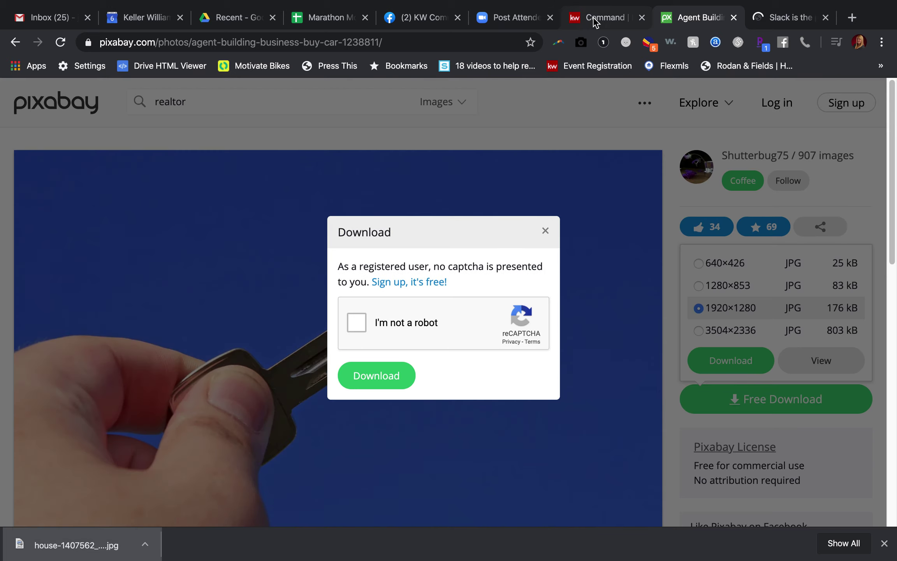
{"action": "left_click", "coordinate": [356, 328]}
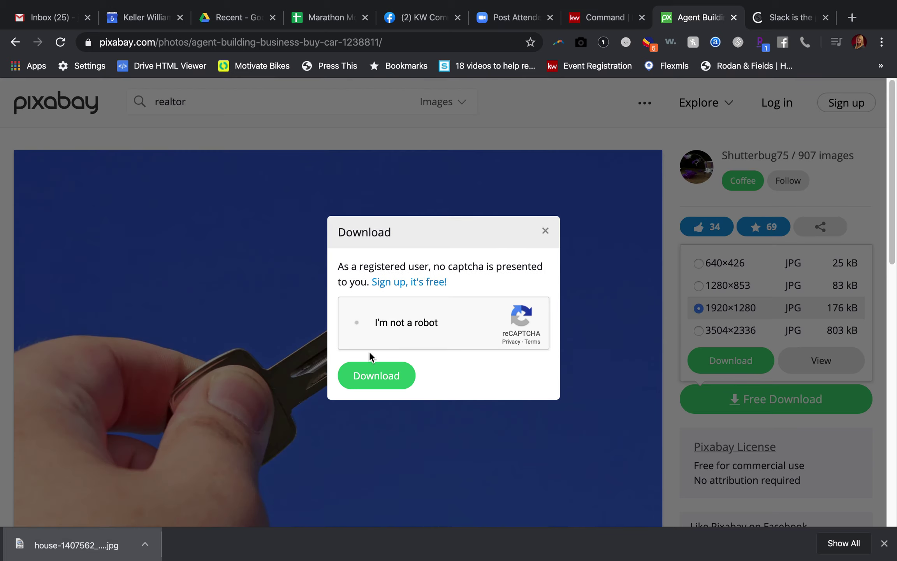
{"action": "left_click", "coordinate": [366, 375]}
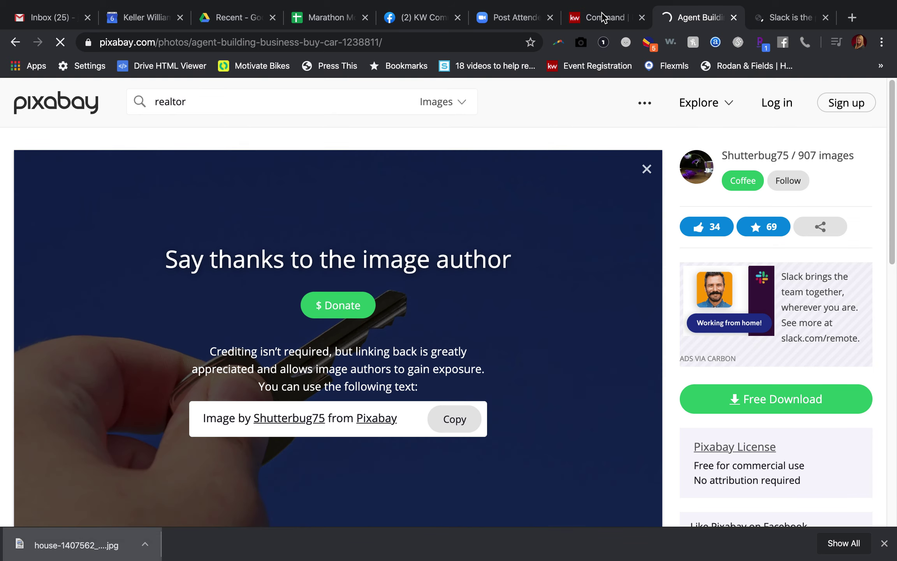
{"action": "left_click", "coordinate": [586, 18]}
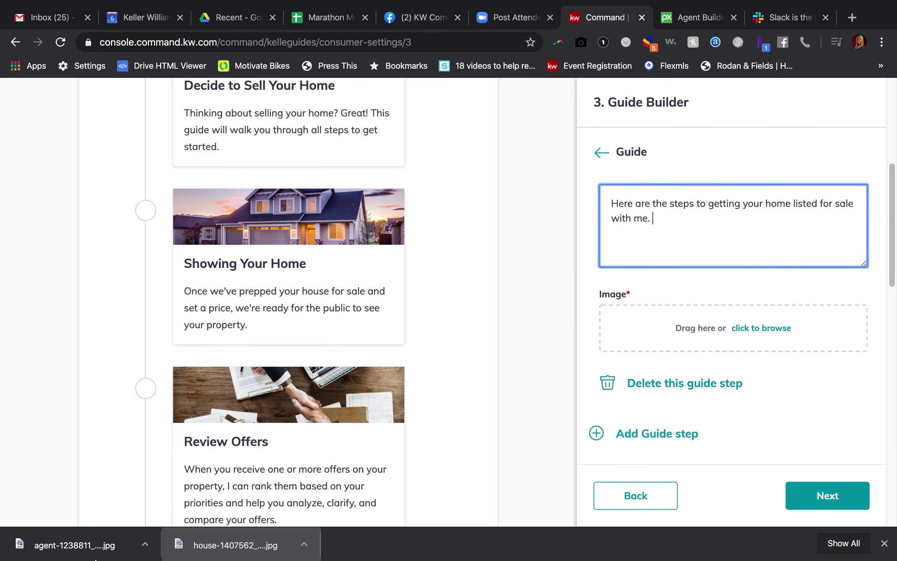
- Drop the downloaded key photo into the Listing Your Home step's Image area
{"action": "left_click_drag", "start_coordinate": [71, 549], "coordinate": [632, 368]}
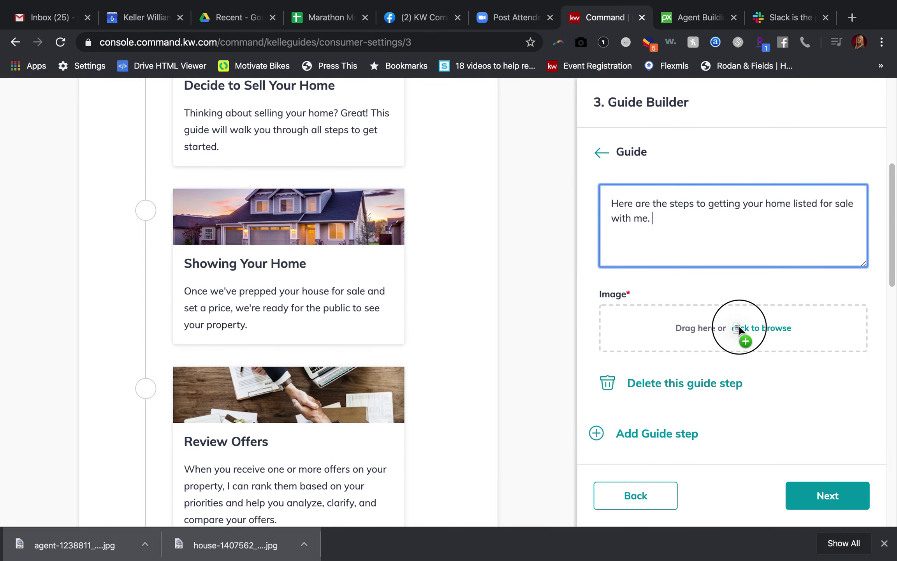
{"action": "left_click_drag", "start_coordinate": [737, 327], "coordinate": [740, 326]}
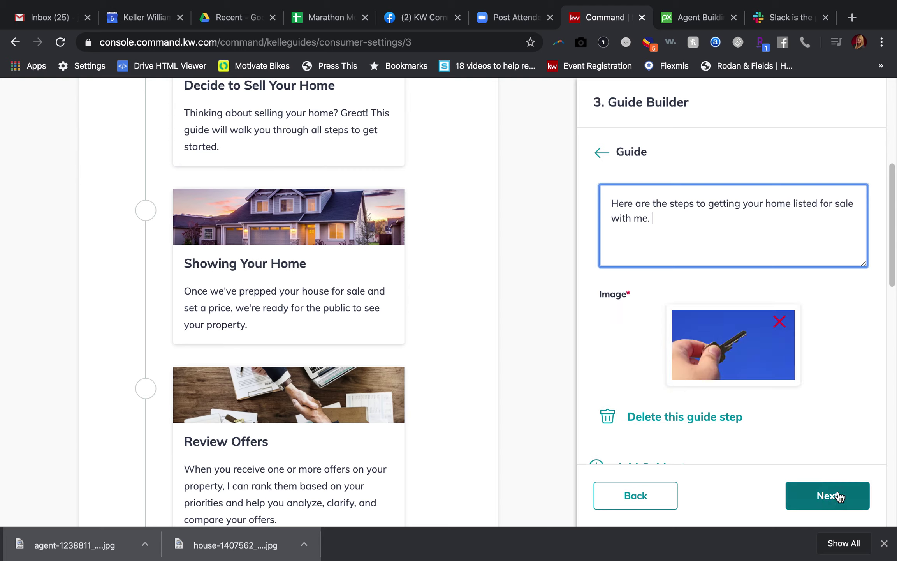
{"action": "scroll", "coordinate": [843, 315], "scroll_direction": "up", "scroll_amount": 5}
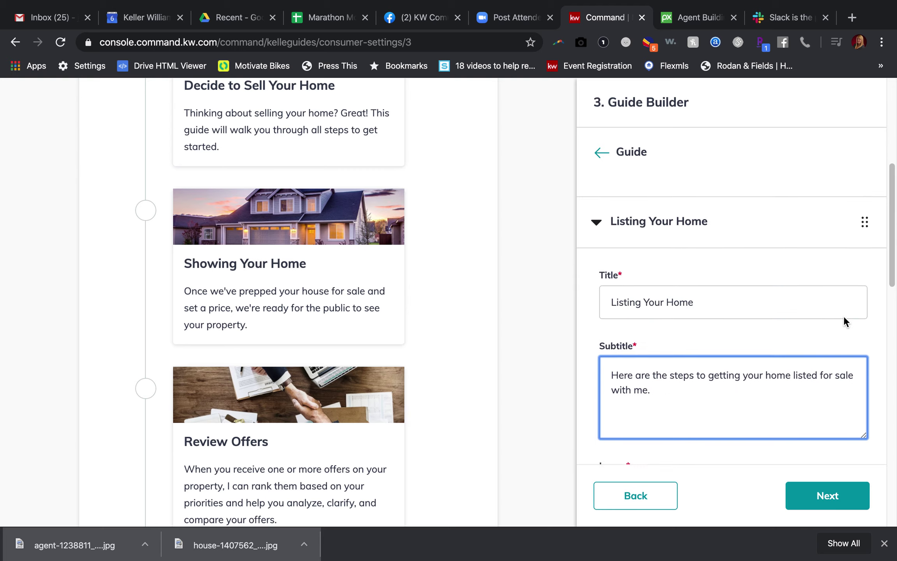
{"action": "scroll", "coordinate": [843, 315], "scroll_direction": "up", "scroll_amount": 4}
- Move Listing Your Home up past Review Offers and Showing Your Home to second place, then collapse it
{"action": "left_click_drag", "start_coordinate": [867, 389], "coordinate": [870, 311]}
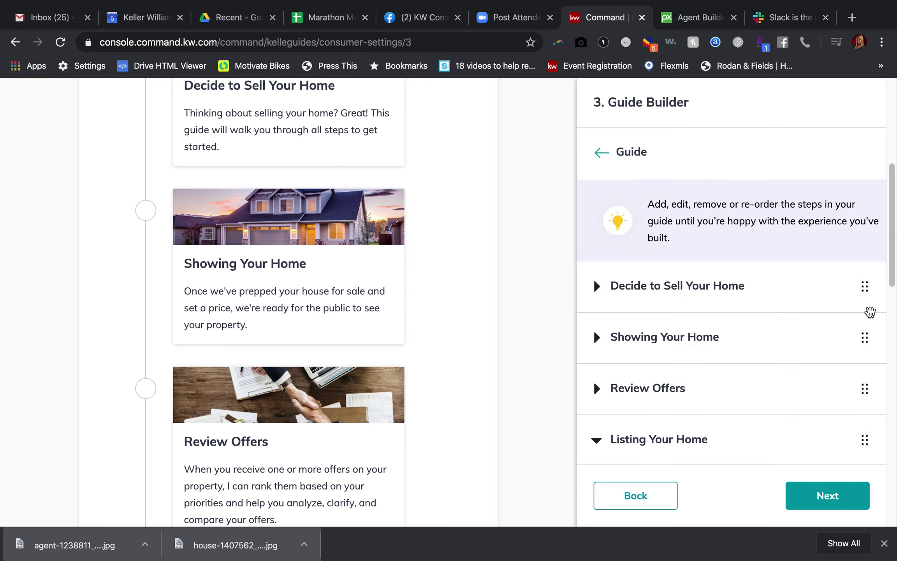
{"action": "left_click_drag", "start_coordinate": [864, 440], "coordinate": [858, 343]}
{"action": "left_click_drag", "start_coordinate": [864, 389], "coordinate": [865, 337]}
{"action": "left_click_drag", "start_coordinate": [761, 389], "coordinate": [761, 337]}
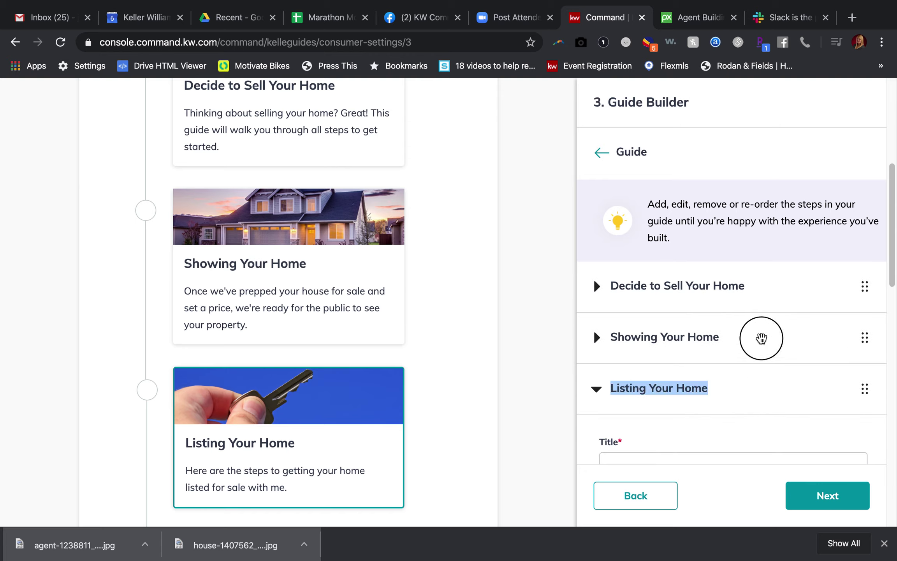
{"action": "left_click_drag", "start_coordinate": [865, 389], "coordinate": [873, 424]}
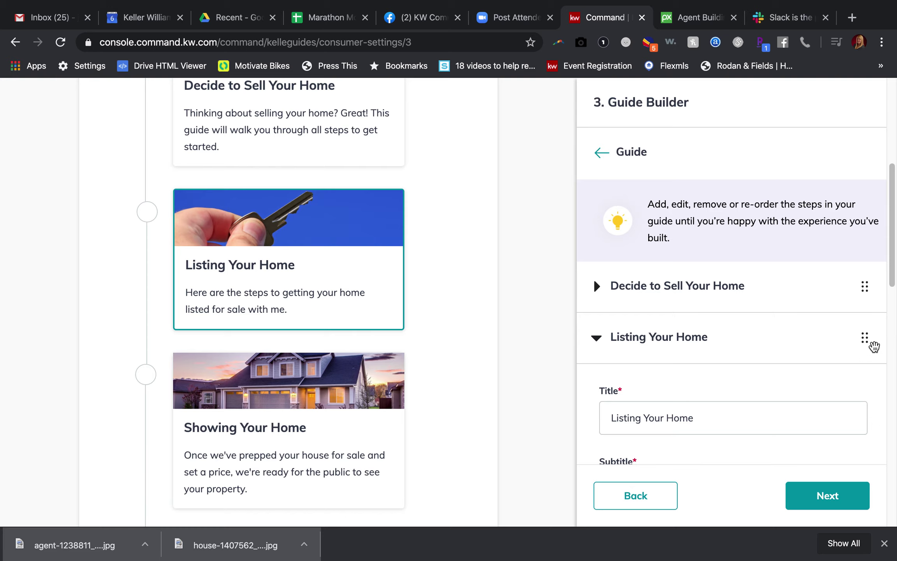
{"action": "left_click", "coordinate": [786, 342]}
{"action": "left_click", "coordinate": [596, 337]}
{"action": "scroll", "coordinate": [591, 337], "scroll_direction": "down", "scroll_amount": 3}
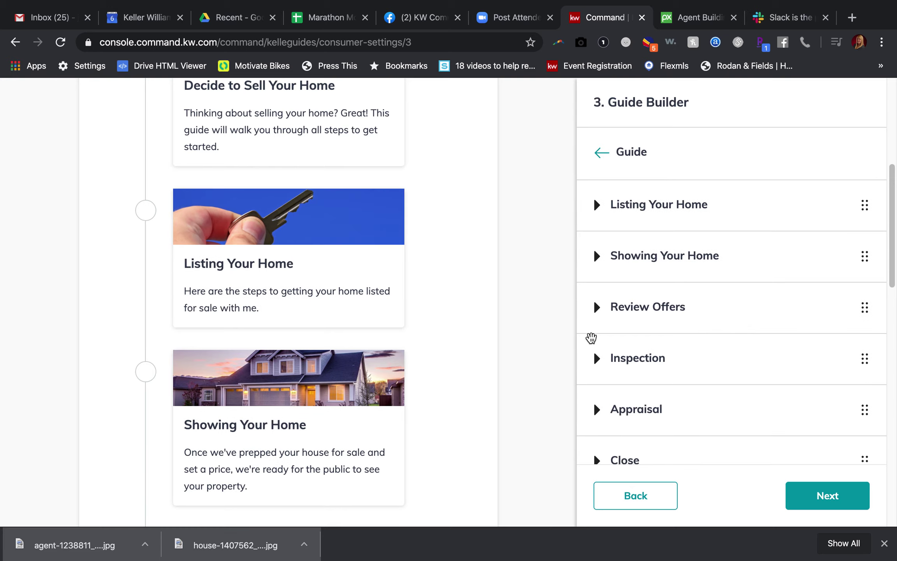
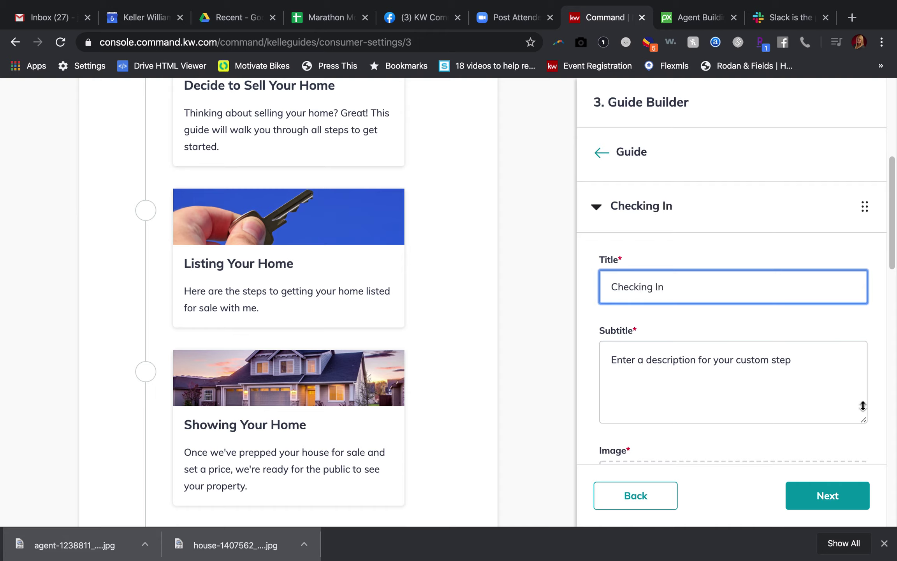
- Replace the Checking In subtitle placeholder with the quarterly phone and monthly neighborhood email check-in text
{"action": "left_click", "coordinate": [773, 361]}
{"action": "left_click_drag", "start_coordinate": [773, 361], "coordinate": [577, 360]}
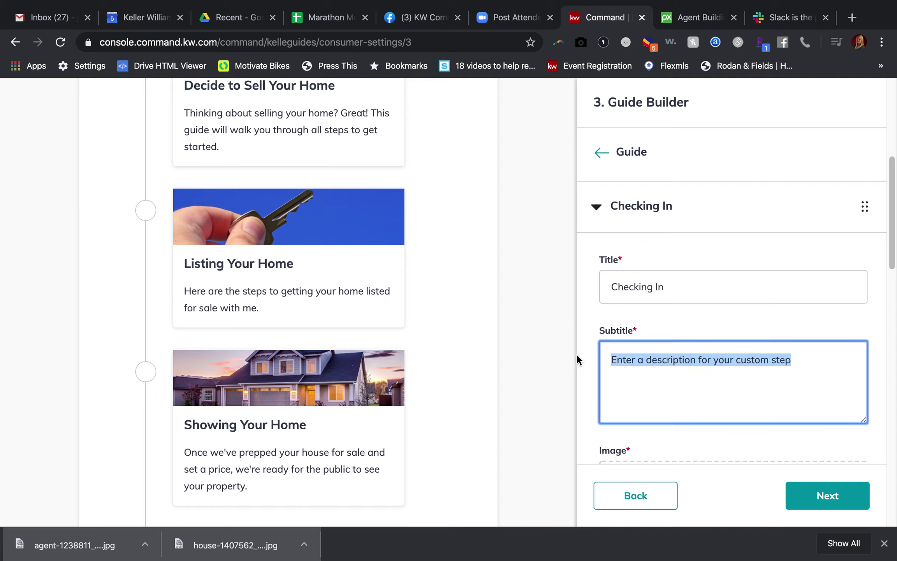
{"action": "type", "text": "I"}
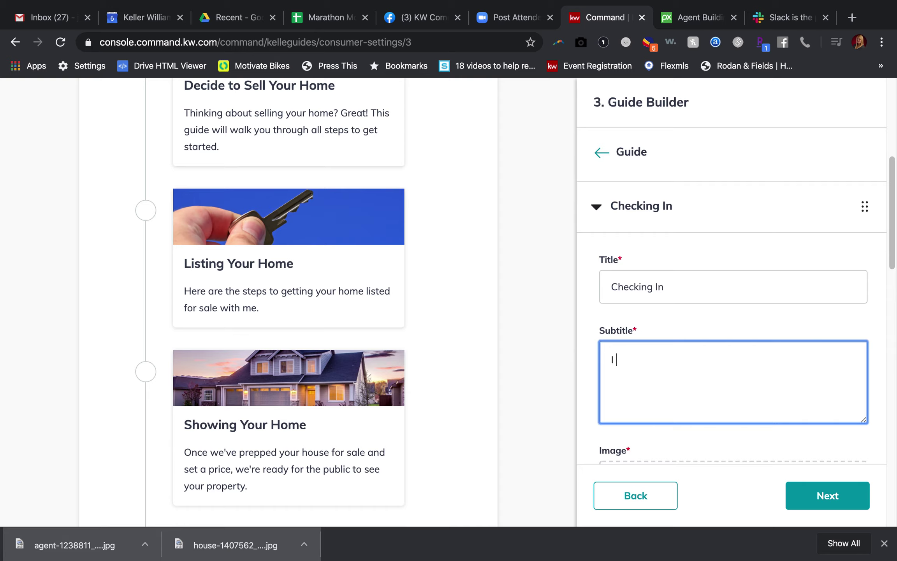
{"action": "type", "text": " will check in with you once a quarter"}
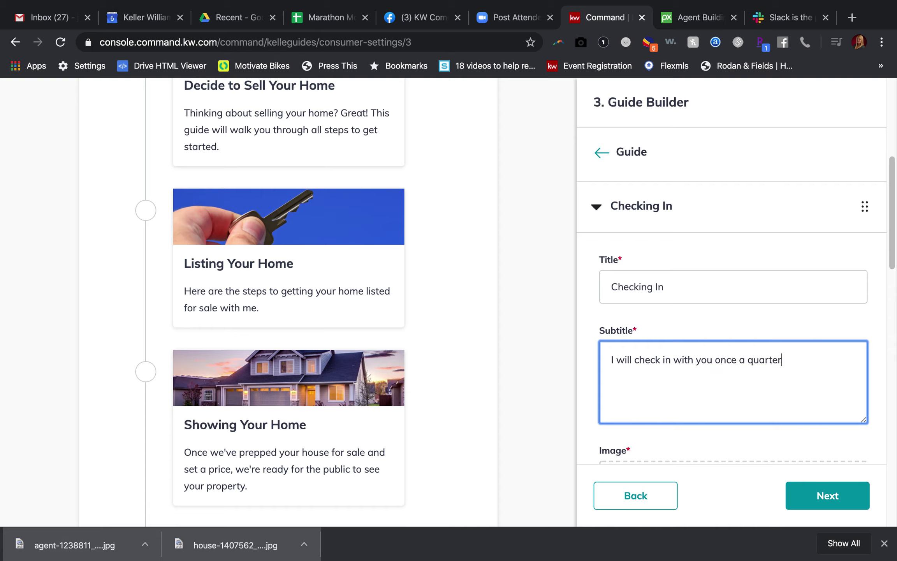
{"action": "type", "text": " via phone, as well as "}
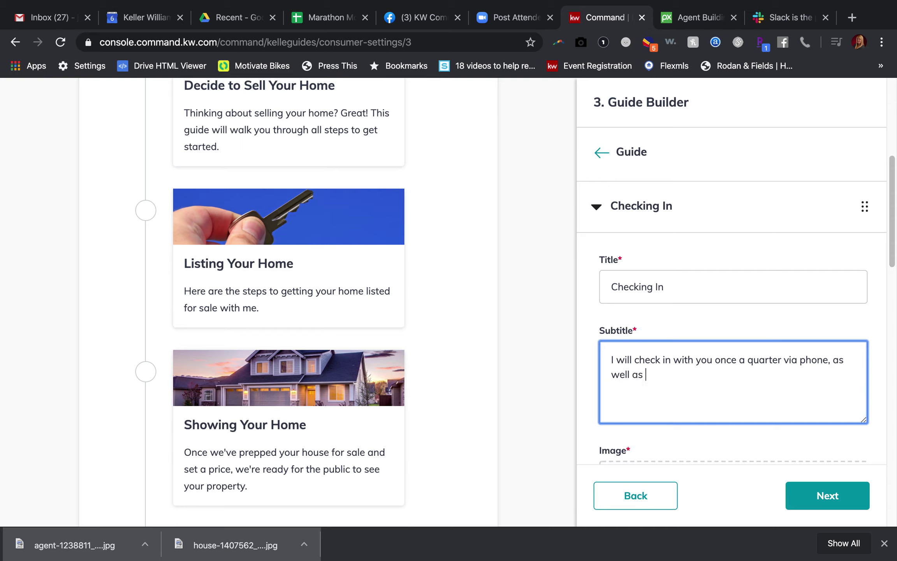
{"action": "type", "text": "monthly through my"}
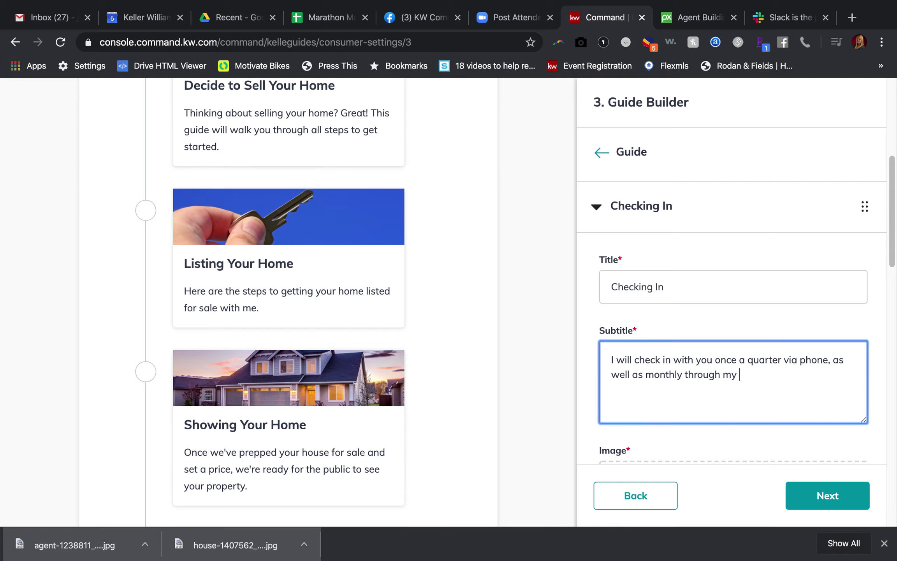
{"action": "type", "text": " neighborhood information emails"}
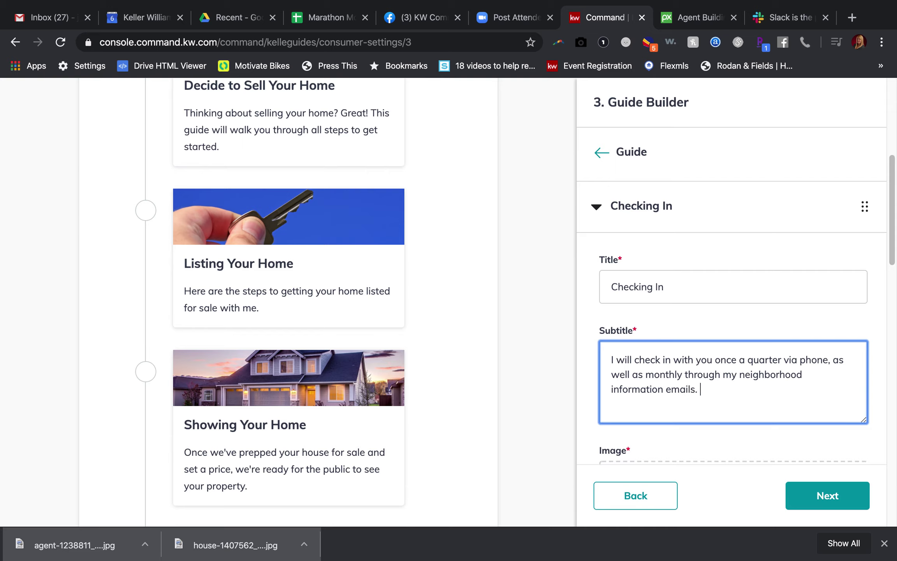
{"action": "type", "text": ". Pl"}
{"action": "key", "text": "BackSpace"}
{"action": "key", "text": "BackSpace"}
{"action": "type", "text": "You don't have to wait for me to reach out, "}
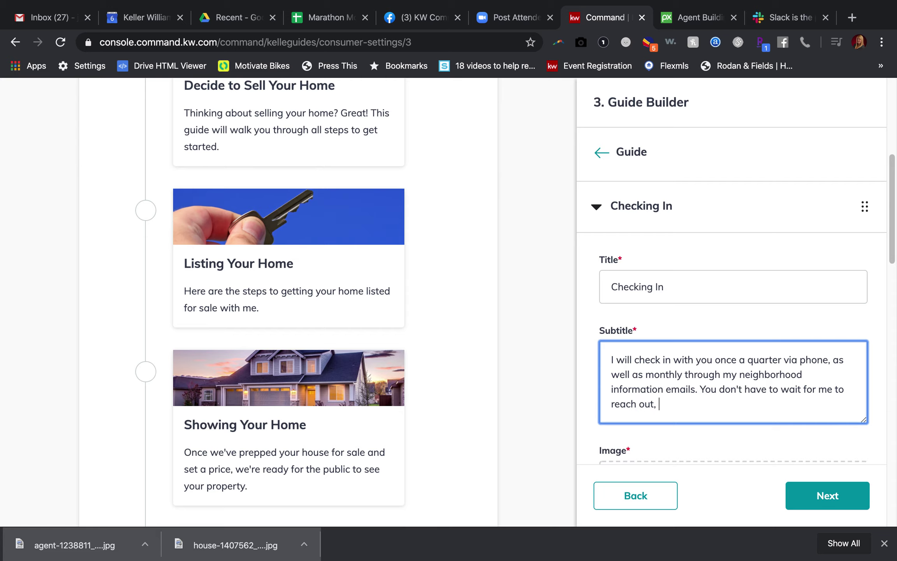
{"action": "type", "text": "if you need me sooner!"}
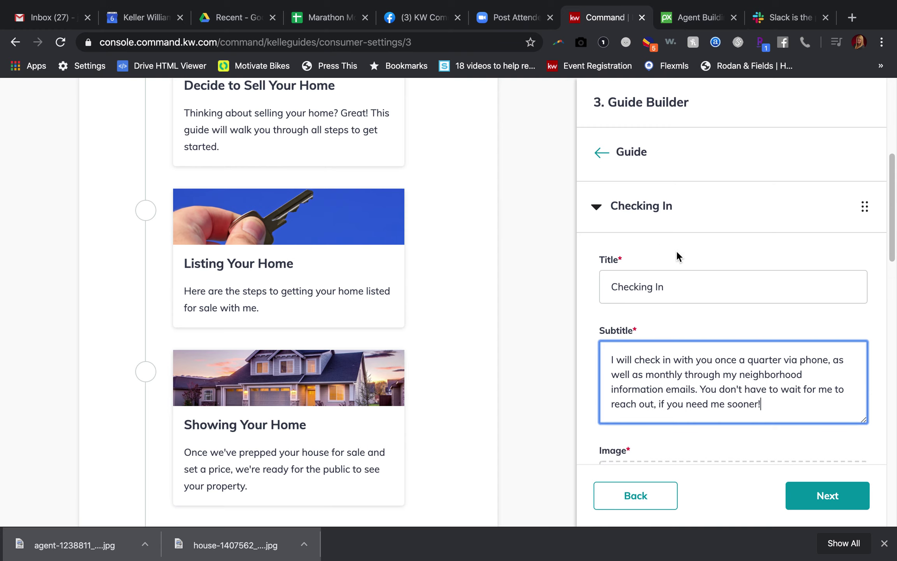
{"action": "left_click", "coordinate": [669, 23]}
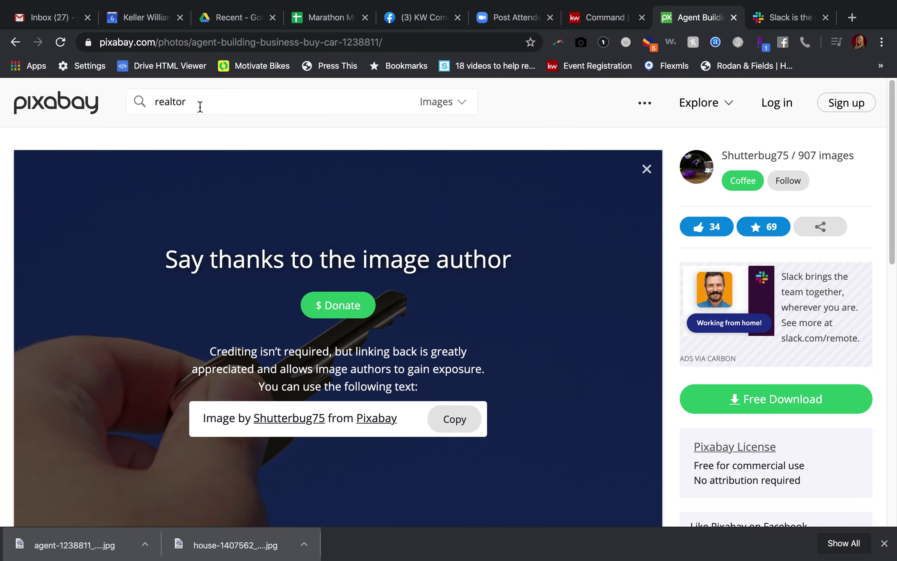
- Search Pixabay for 'call' and open the iPhone photo's page
{"action": "left_click", "coordinate": [122, 109]}
{"action": "type", "text": "call"}
{"action": "key", "text": "Return"}
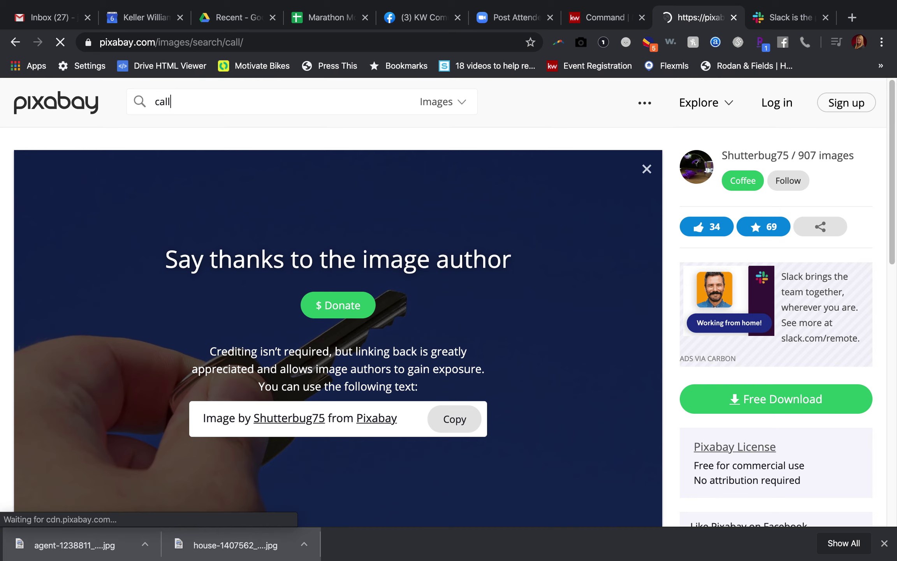
{"action": "scroll", "coordinate": [323, 404], "scroll_direction": "down", "scroll_amount": 3}
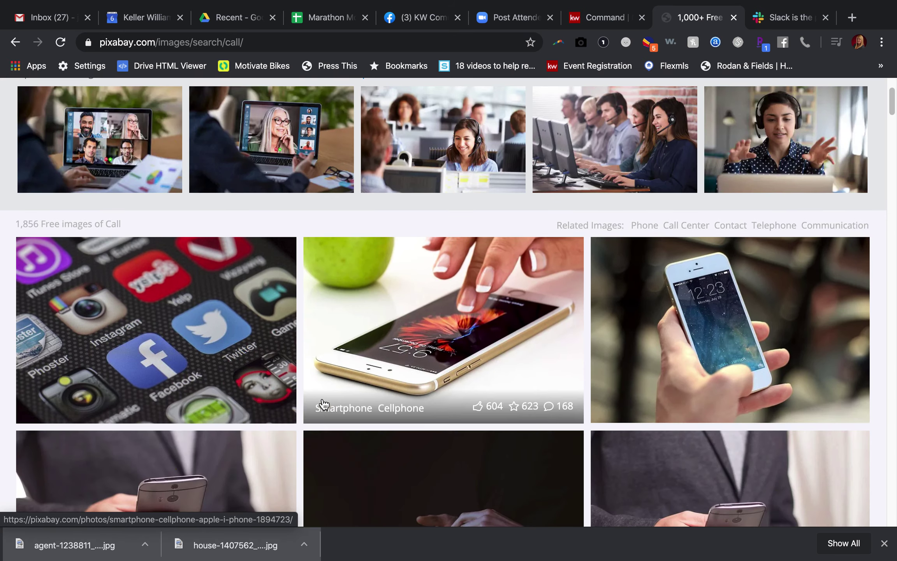
{"action": "scroll", "coordinate": [323, 405], "scroll_direction": "down", "scroll_amount": 2}
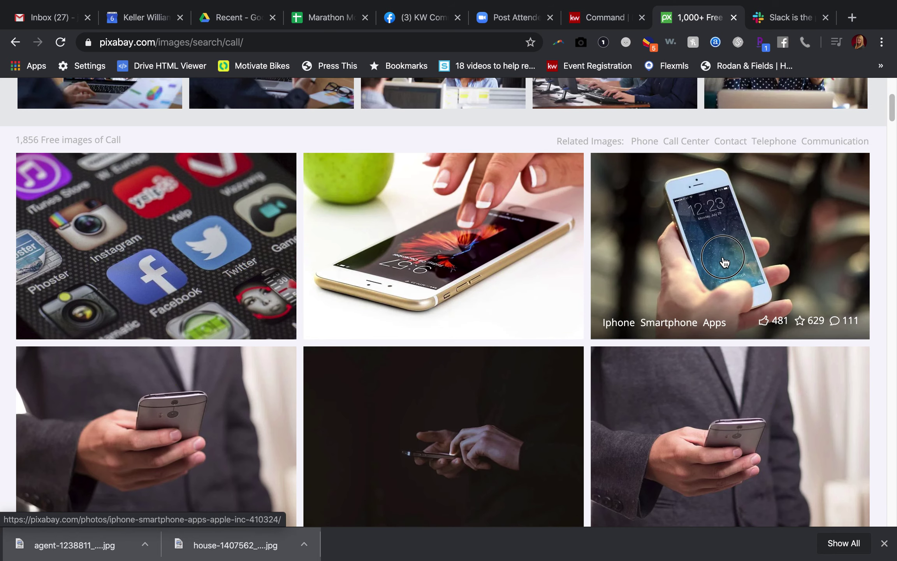
{"action": "left_click", "coordinate": [725, 262]}
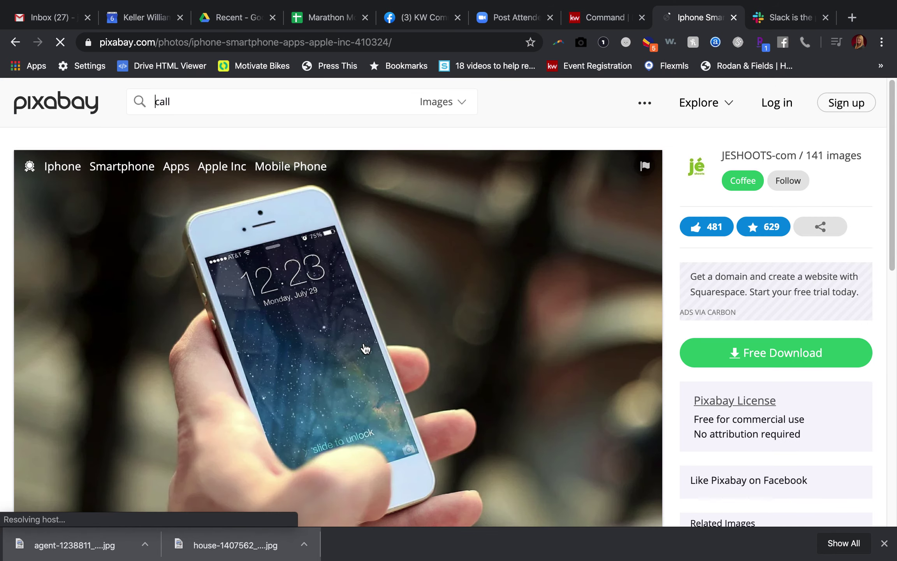
- Download the iPhone photo at 1920×1279 after passing the captcha check
{"action": "scroll", "coordinate": [384, 286], "scroll_direction": "down", "scroll_amount": 3}
{"action": "left_click", "coordinate": [795, 274]}
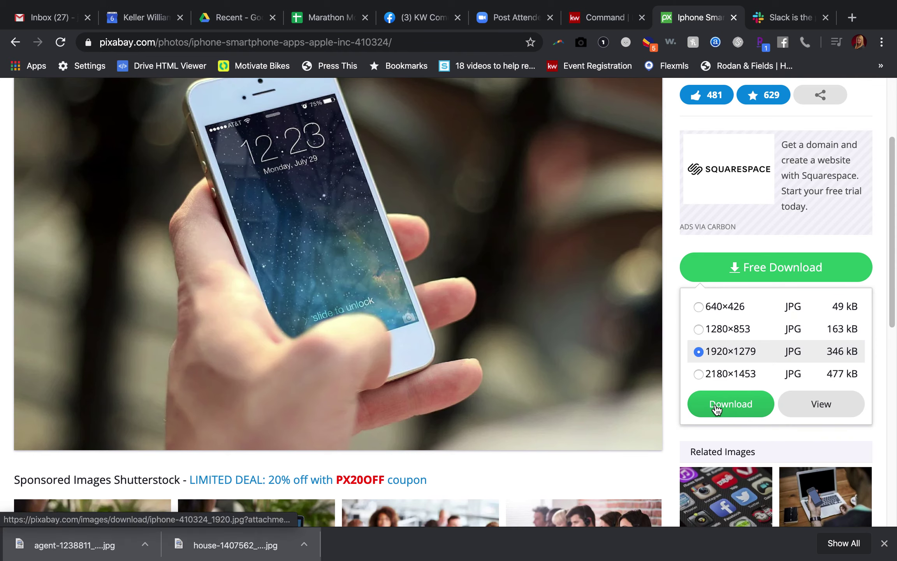
{"action": "left_click", "coordinate": [717, 407]}
{"action": "left_click", "coordinate": [356, 319]}
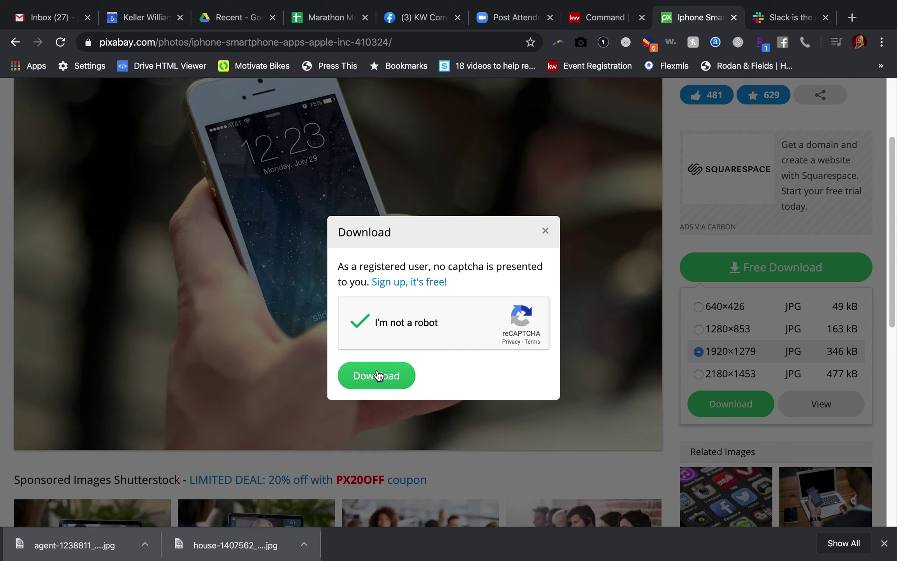
{"action": "left_click", "coordinate": [378, 375]}
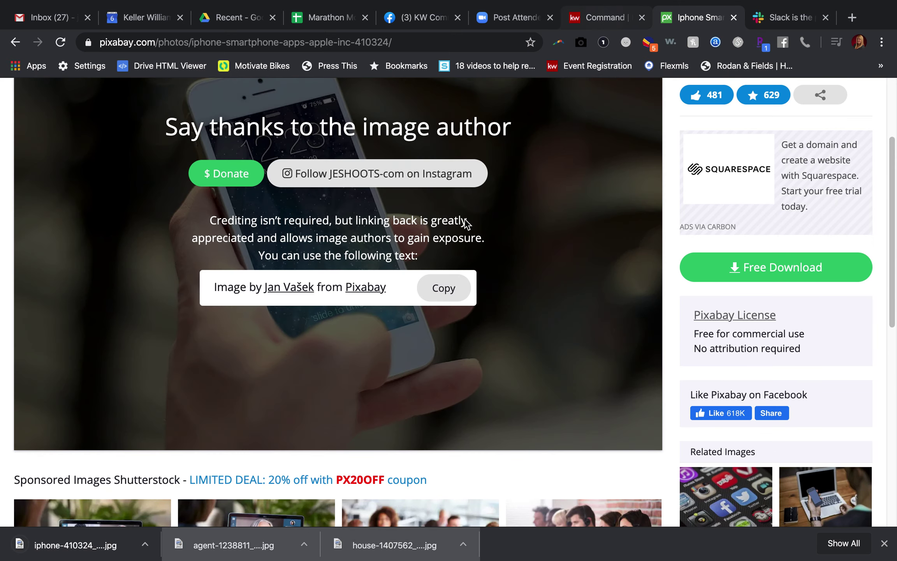
{"action": "key", "text": "ctrl+shift+Tab"}
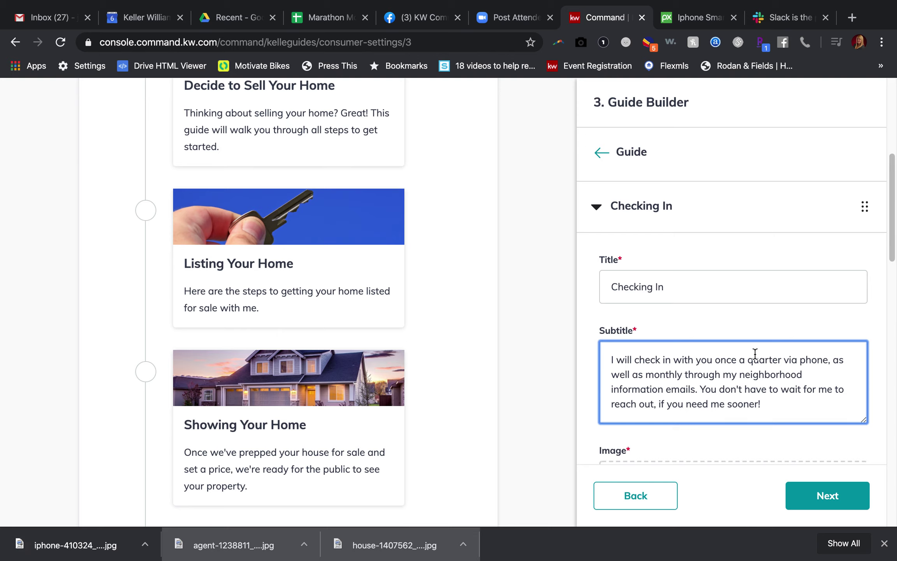
- Drop the downloaded iphone-410324 JPG into the Checking In image area and collapse the step
{"action": "scroll", "coordinate": [755, 354], "scroll_direction": "down", "scroll_amount": 4}
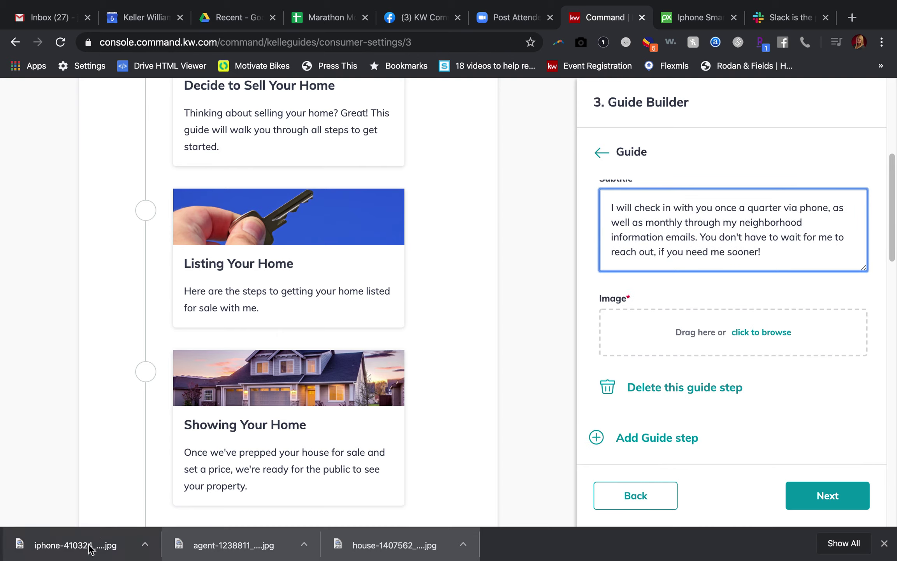
{"action": "left_click_drag", "start_coordinate": [89, 550], "coordinate": [703, 329]}
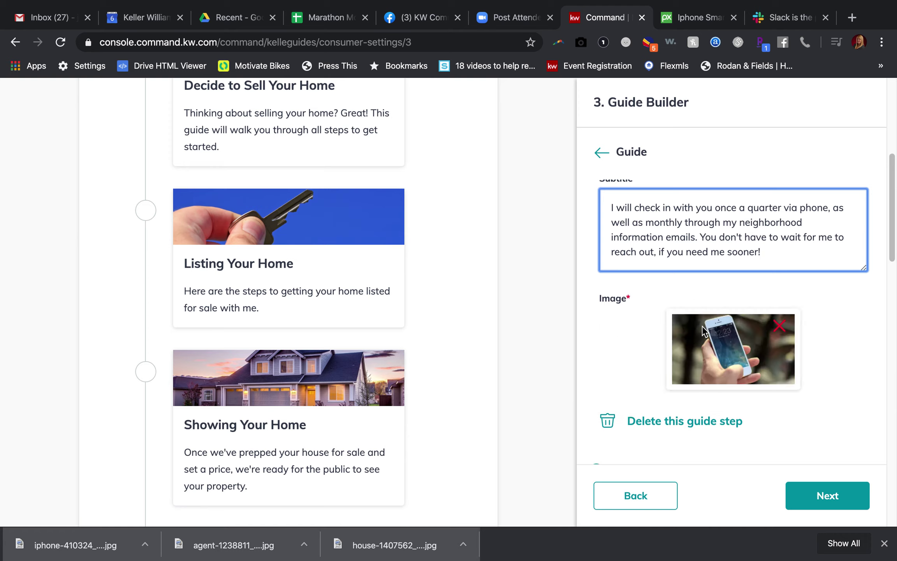
{"action": "scroll", "coordinate": [754, 444], "scroll_direction": "down", "scroll_amount": 1}
{"action": "scroll", "coordinate": [759, 444], "scroll_direction": "up", "scroll_amount": 3}
{"action": "scroll", "coordinate": [756, 438], "scroll_direction": "up", "scroll_amount": 5}
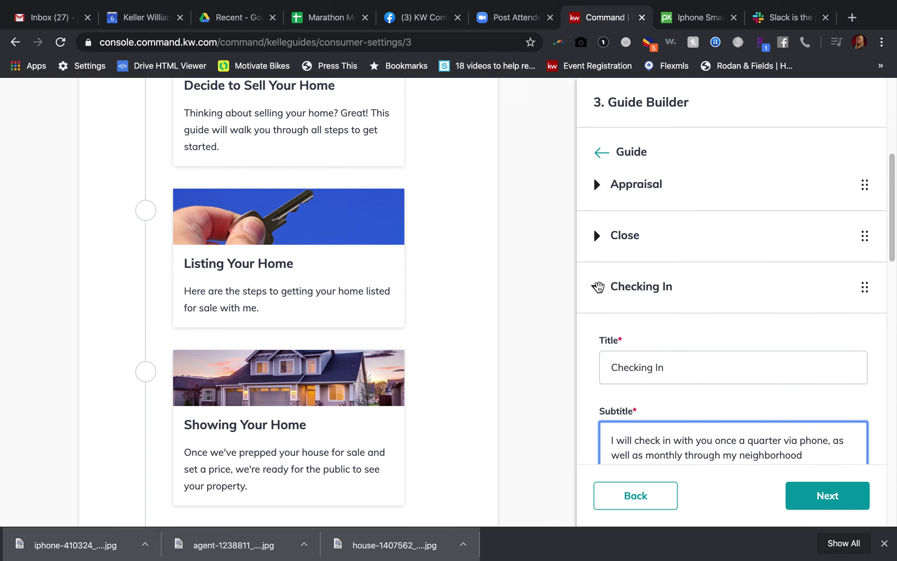
{"action": "left_click", "coordinate": [596, 340]}
{"action": "scroll", "coordinate": [414, 270], "scroll_direction": "down", "scroll_amount": 10}
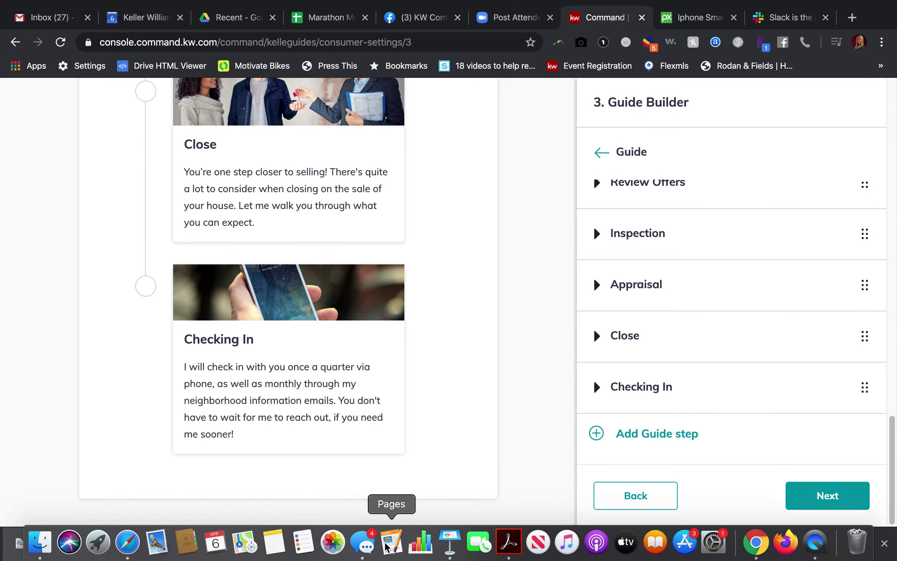
- Play the Keynote training deck to slide 29, 'Where to Get Help', then exit the slideshow
{"action": "left_click", "coordinate": [450, 542]}
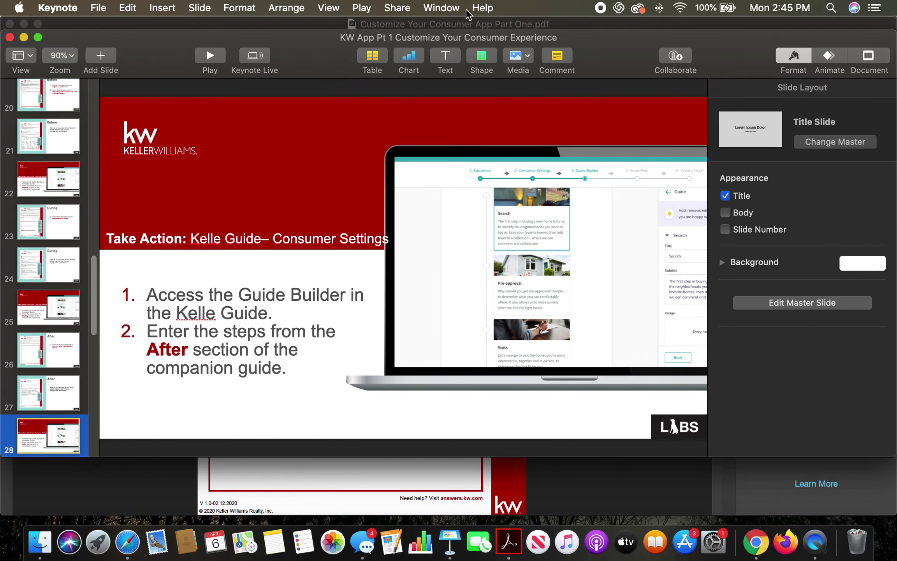
{"action": "left_click", "coordinate": [361, 8]}
{"action": "left_click", "coordinate": [366, 25]}
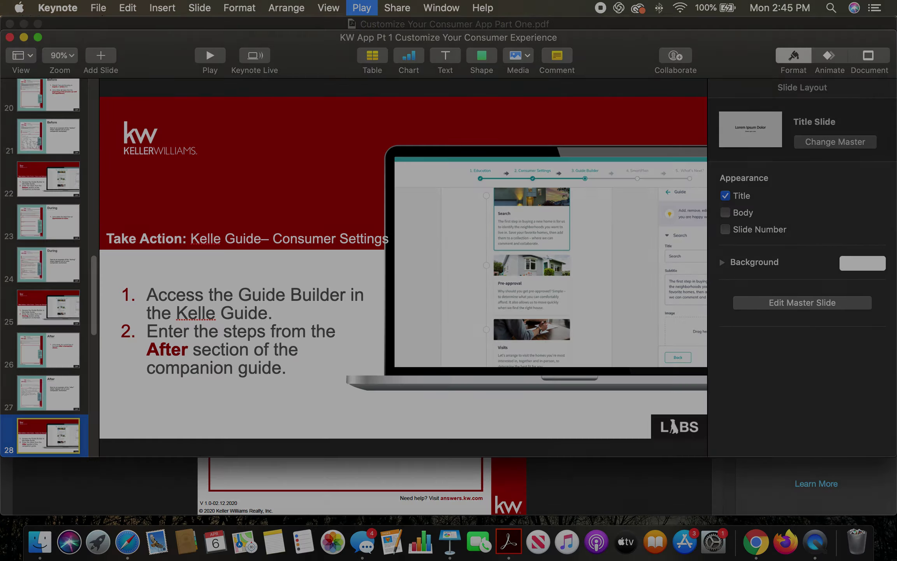
{"action": "key", "text": "Right"}
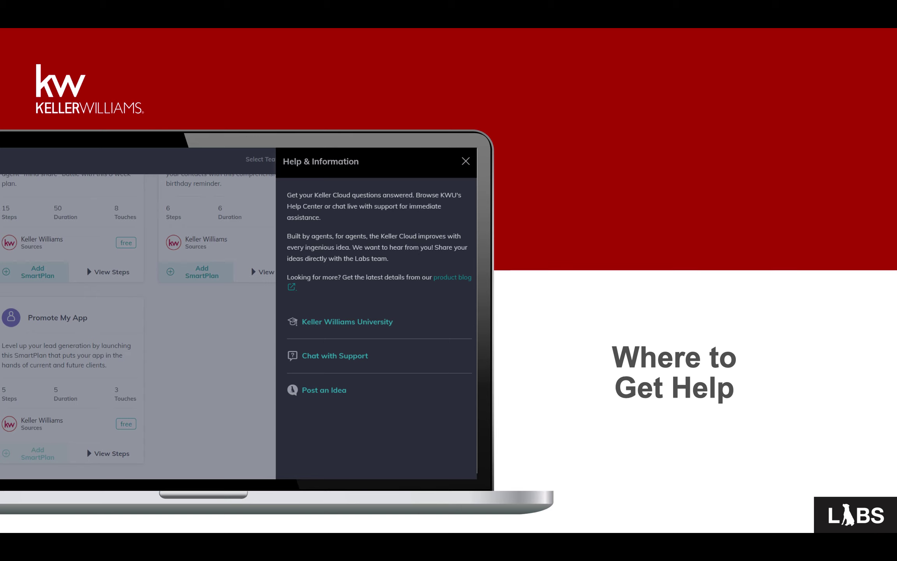
{"action": "key", "text": "Escape"}
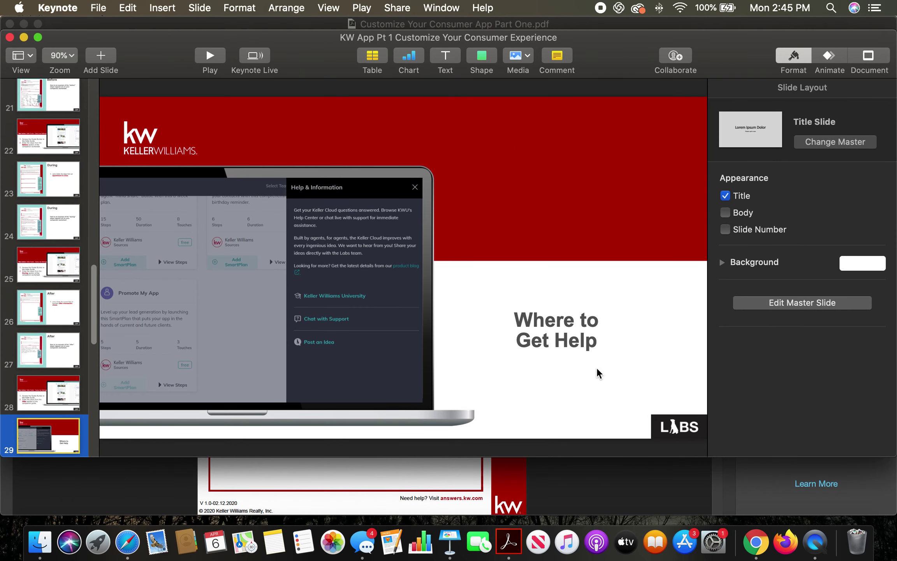
- Back in Guide Builder, advance the Seller's Guide to the Review and Enable Guides screen
{"action": "left_click", "coordinate": [755, 542]}
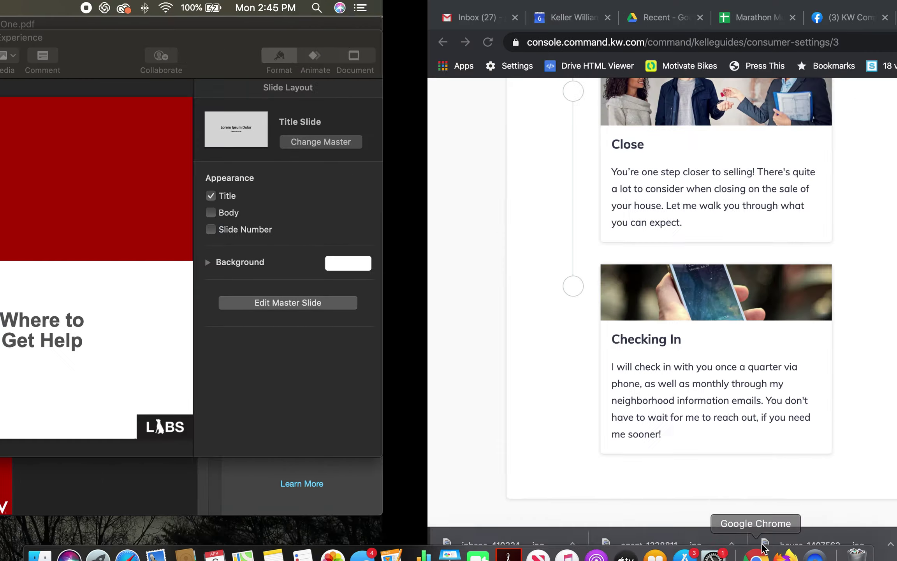
{"action": "scroll", "coordinate": [697, 425], "scroll_direction": "up", "scroll_amount": 3}
{"action": "scroll", "coordinate": [699, 426], "scroll_direction": "down", "scroll_amount": 3}
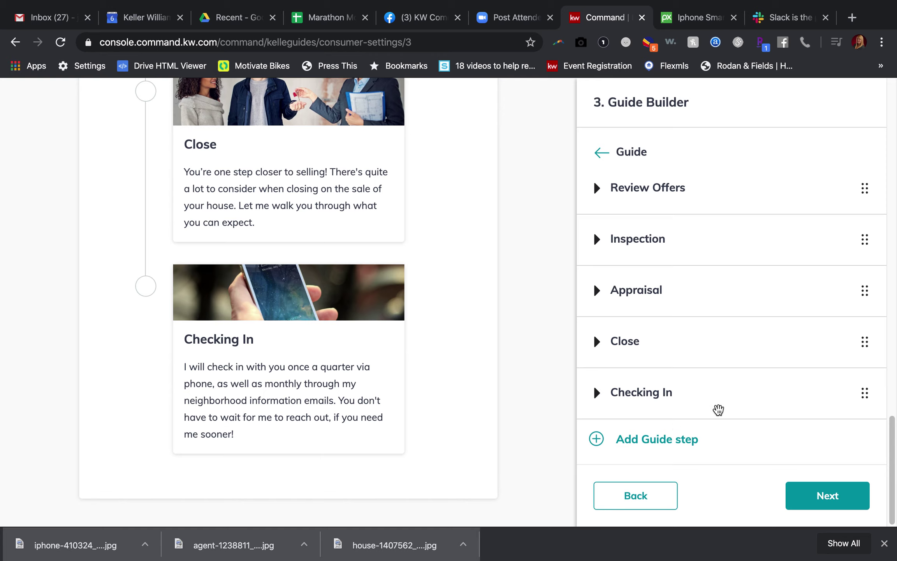
{"action": "scroll", "coordinate": [712, 352], "scroll_direction": "down", "scroll_amount": 1}
{"action": "scroll", "coordinate": [712, 352], "scroll_direction": "up", "scroll_amount": 5}
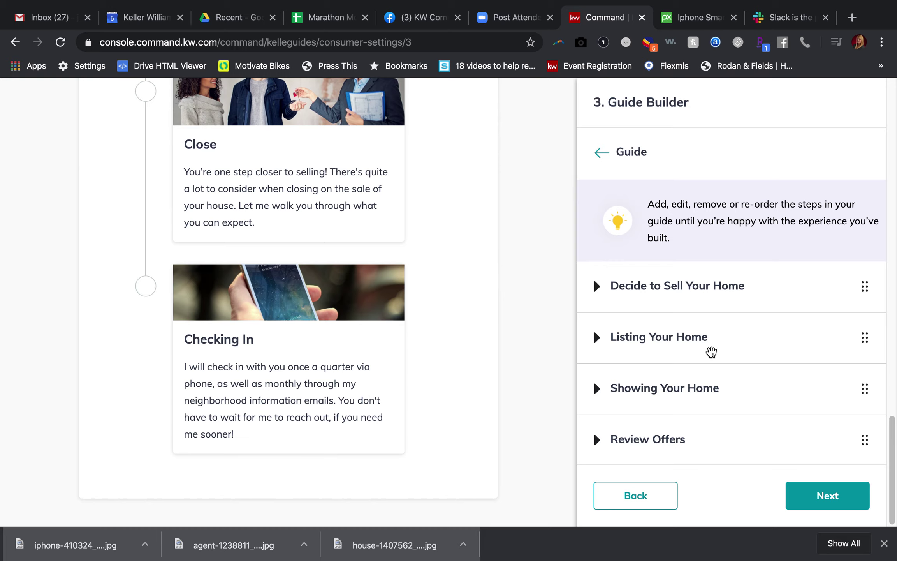
{"action": "left_click", "coordinate": [826, 497]}
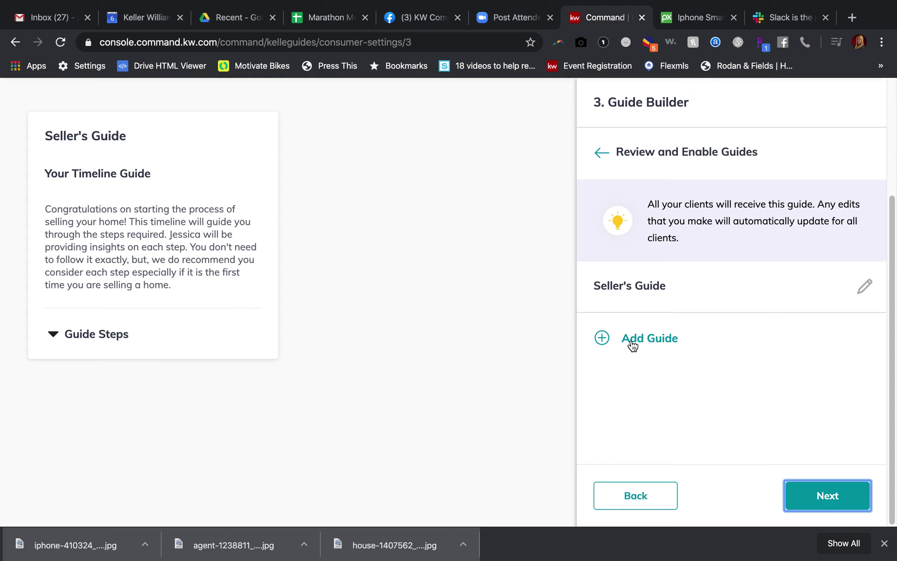
- Add a new guide using the Buyer's Guide template
{"action": "left_click", "coordinate": [643, 338]}
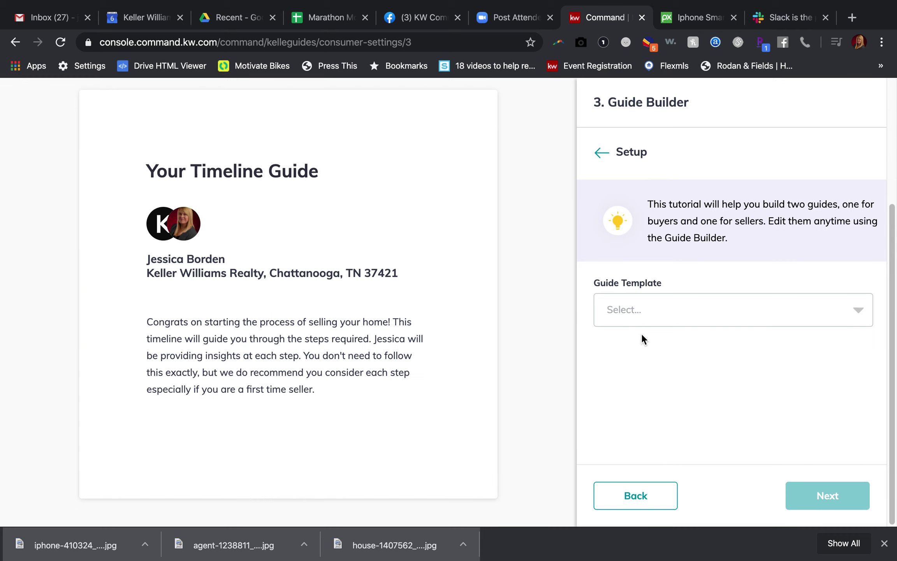
{"action": "left_click", "coordinate": [647, 318]}
{"action": "left_click", "coordinate": [644, 342]}
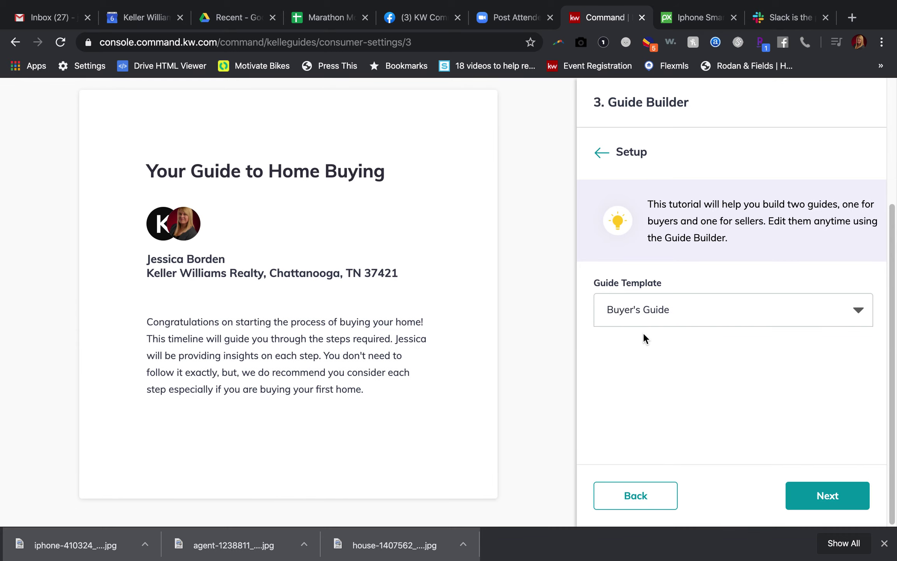
{"action": "left_click", "coordinate": [843, 497]}
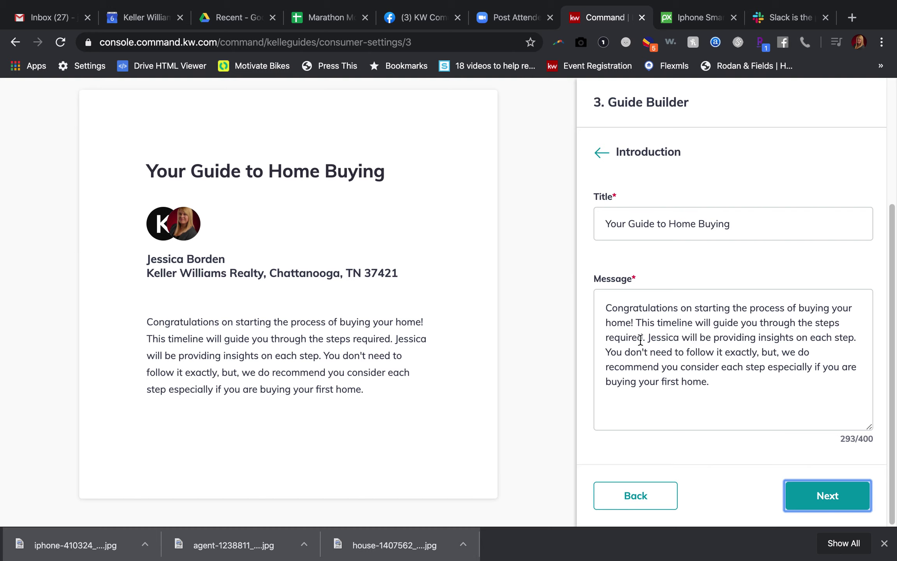
- Step through the Buyer's Guide introduction and step list to Review and Enable Guides
{"action": "left_click_drag", "start_coordinate": [649, 337], "coordinate": [688, 337]}
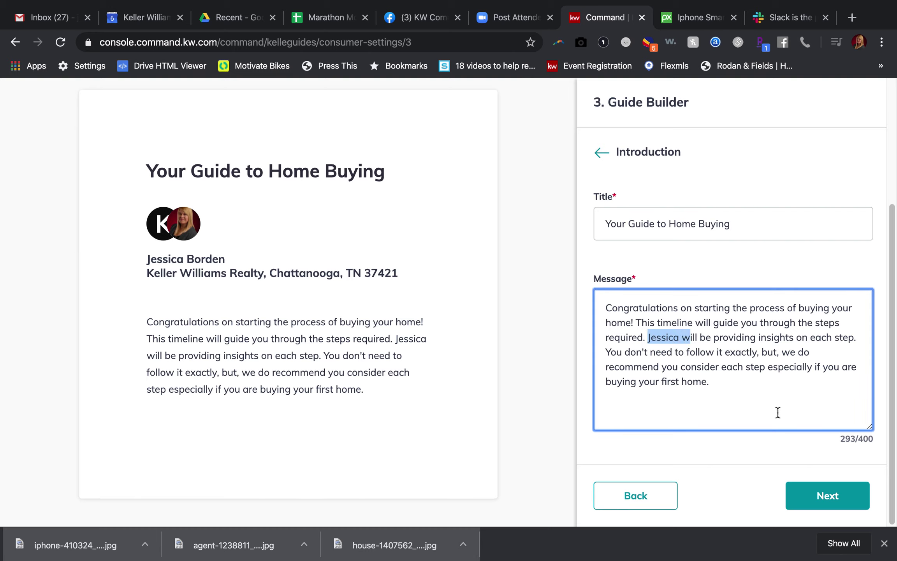
{"action": "left_click", "coordinate": [812, 438]}
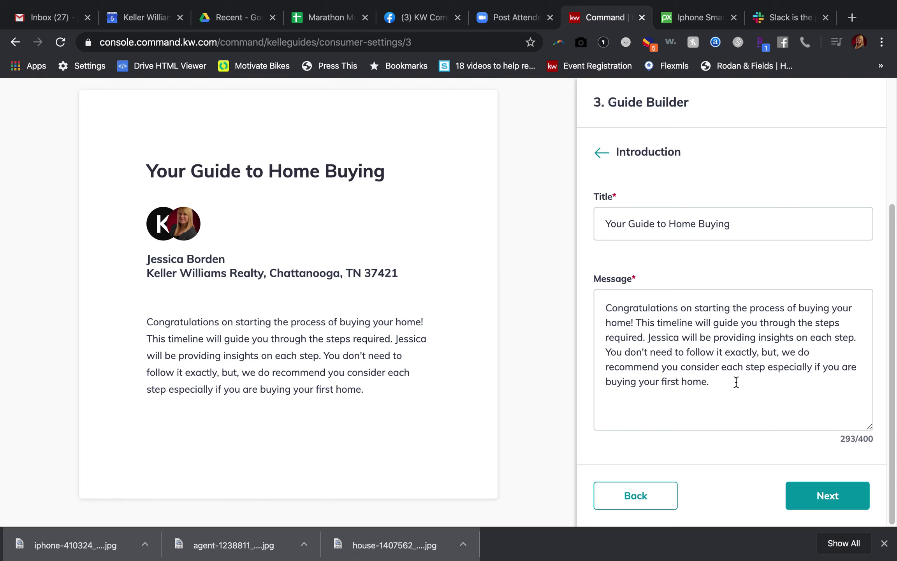
{"action": "left_click", "coordinate": [817, 496]}
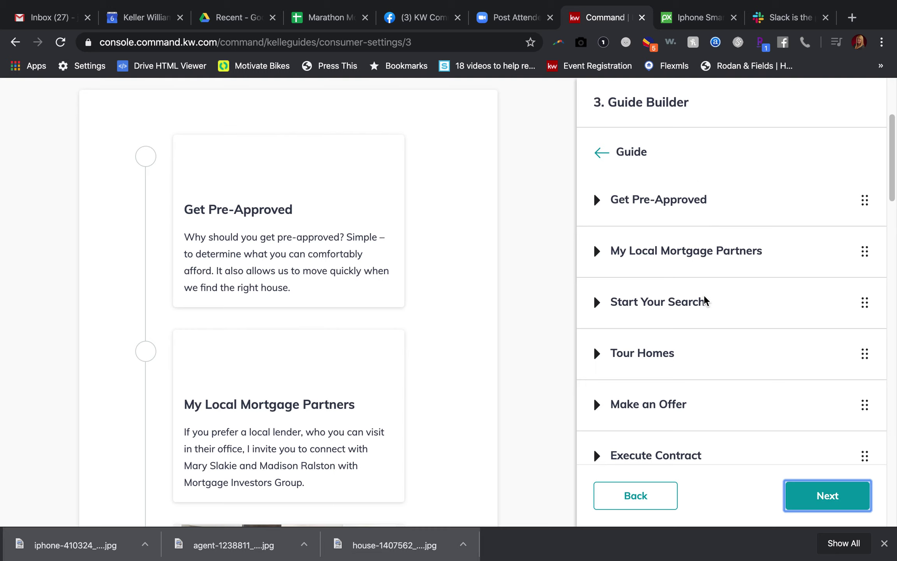
{"action": "scroll", "coordinate": [705, 301], "scroll_direction": "down", "scroll_amount": 6}
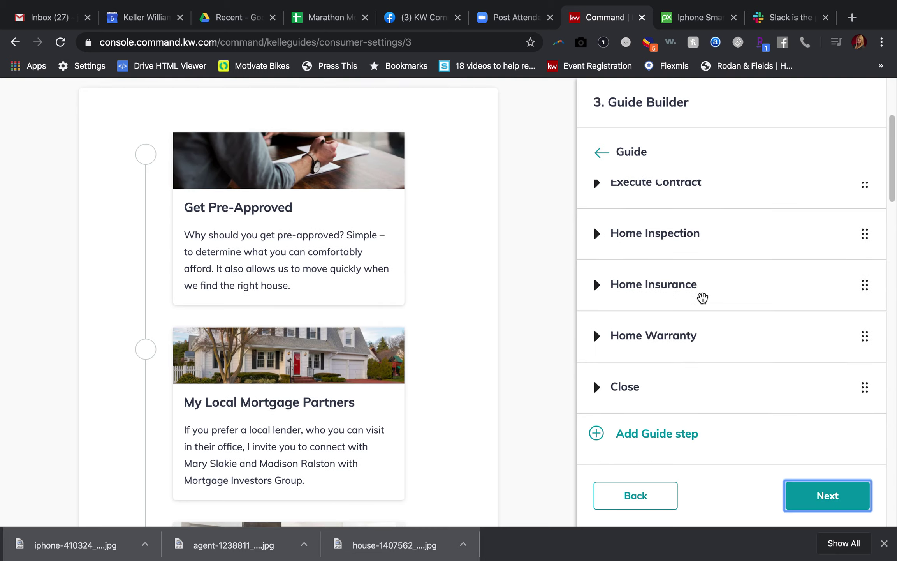
{"action": "scroll", "coordinate": [704, 298], "scroll_direction": "up", "scroll_amount": 2}
{"action": "scroll", "coordinate": [704, 298], "scroll_direction": "down", "scroll_amount": 3}
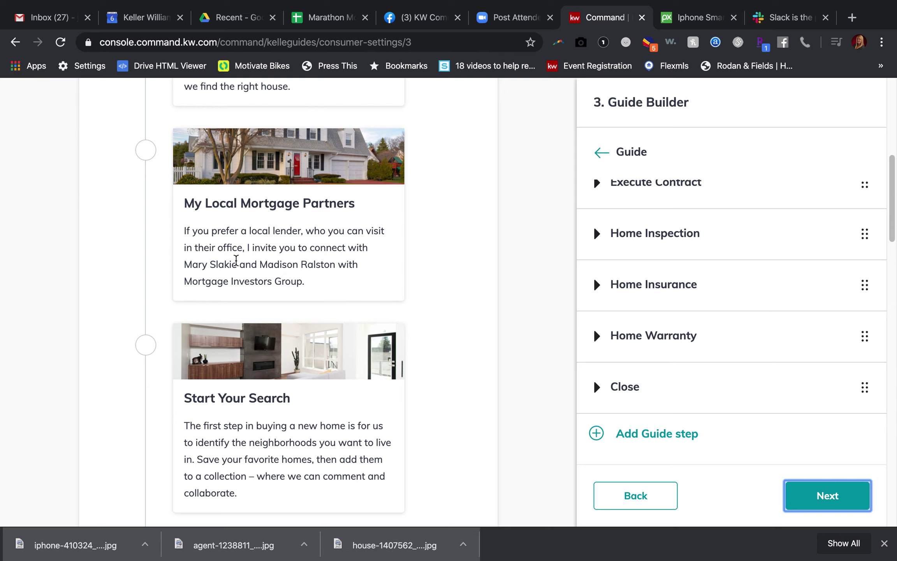
{"action": "left_click", "coordinate": [816, 504]}
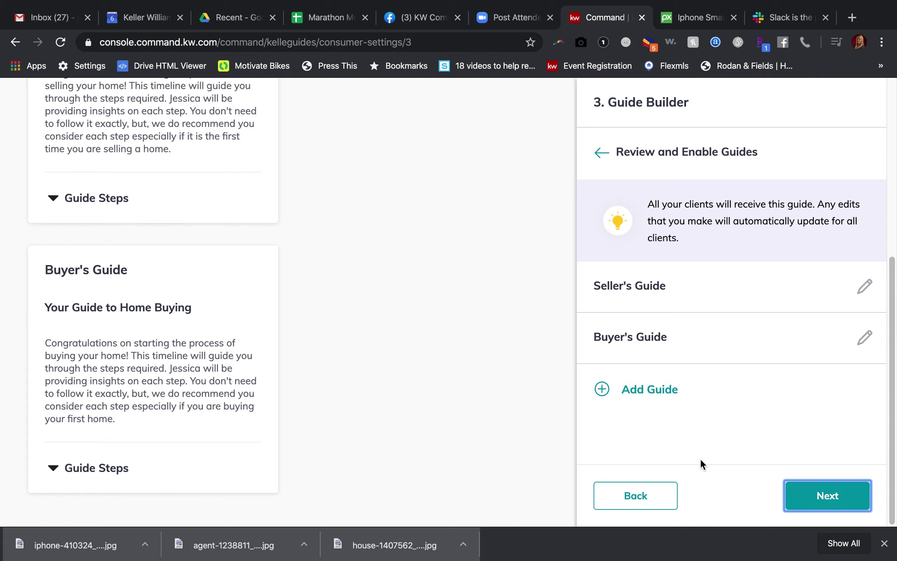
- Save both guides to reach the SmartPlan step, then close the Pixabay and Slack tabs
{"action": "scroll", "coordinate": [787, 438], "scroll_direction": "up", "scroll_amount": 5}
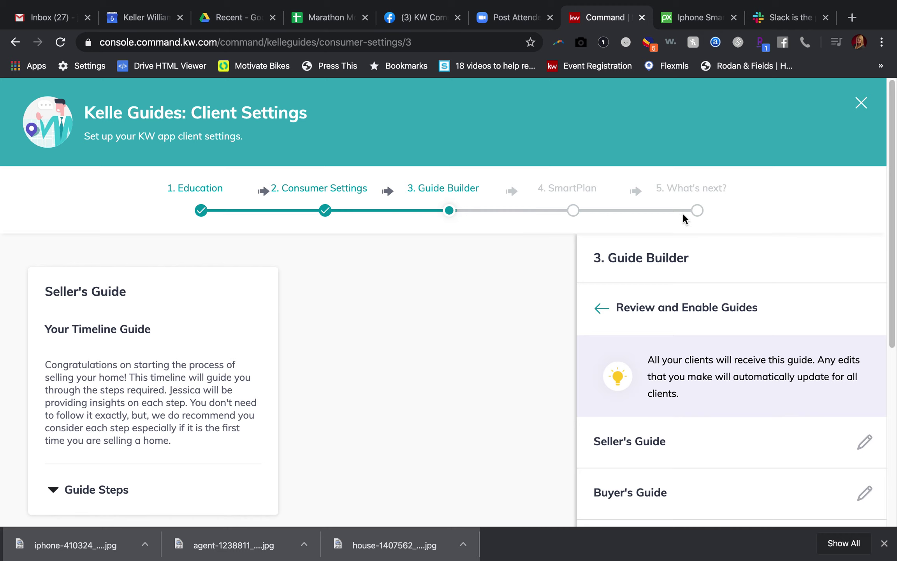
{"action": "scroll", "coordinate": [724, 273], "scroll_direction": "down", "scroll_amount": 5}
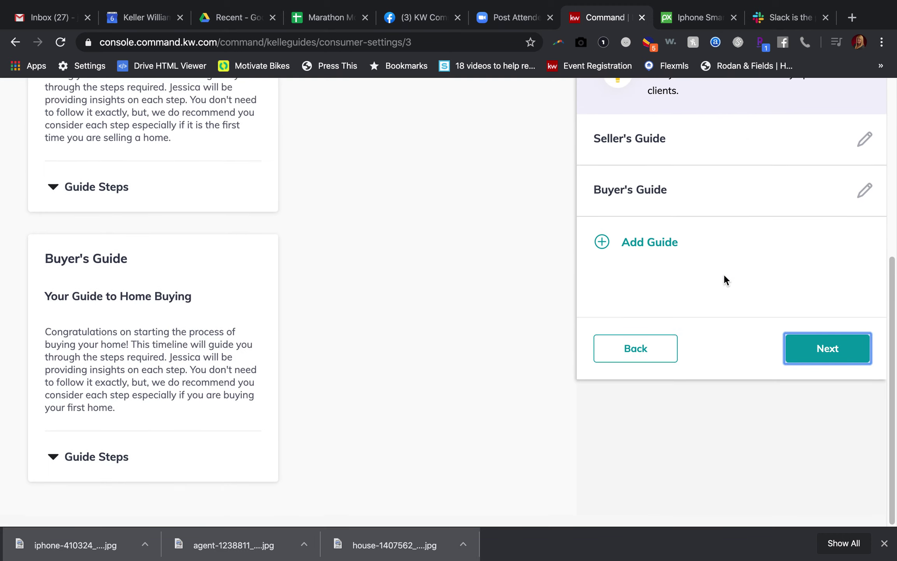
{"action": "left_click", "coordinate": [812, 483]}
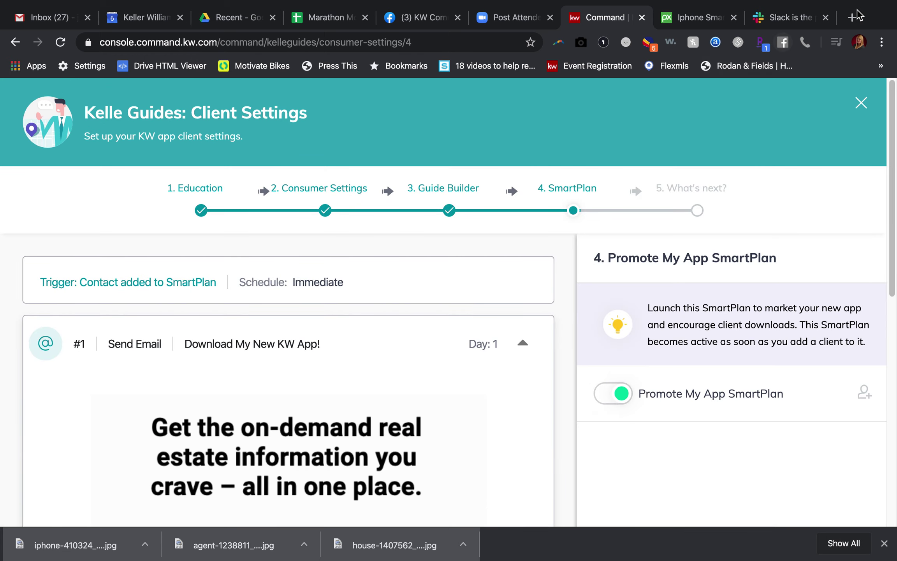
{"action": "left_click", "coordinate": [734, 18]}
{"action": "left_click", "coordinate": [733, 18]}
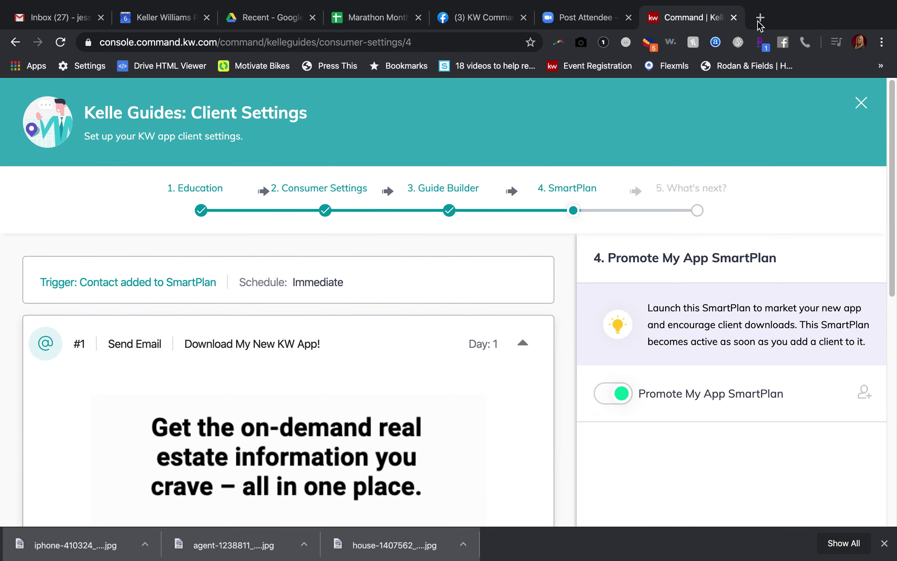
- Load agent.kw.com in a new tab and open the Seller's Guide from Consumer > Guide Builder
{"action": "left_click", "coordinate": [758, 20]}
{"action": "type", "text": "agent.kw.com"}
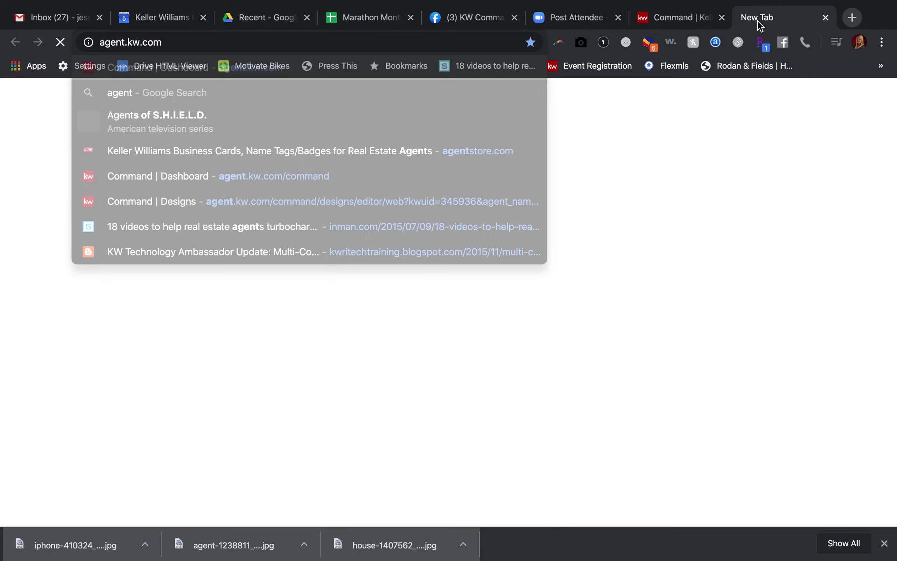
{"action": "key", "text": "Return"}
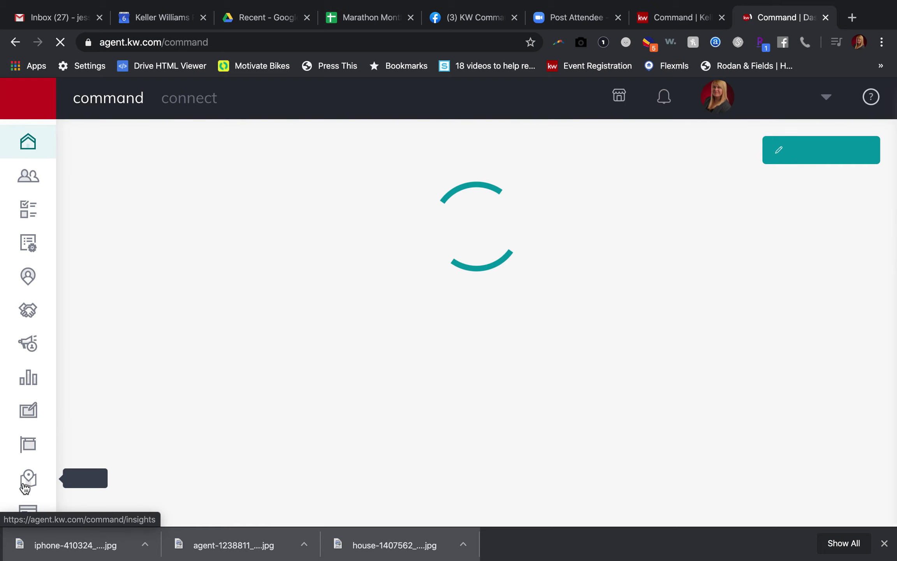
{"action": "scroll", "coordinate": [28, 494], "scroll_direction": "down", "scroll_amount": 4}
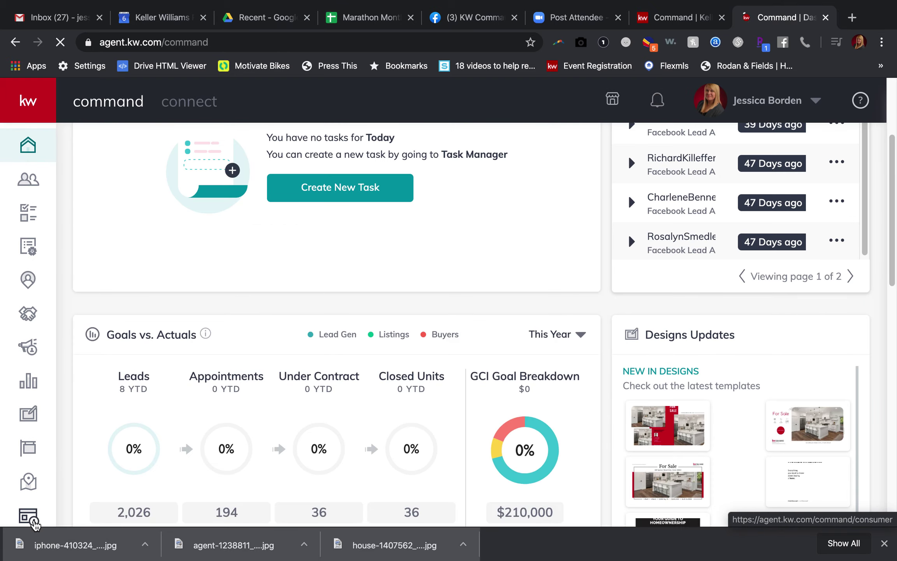
{"action": "left_click", "coordinate": [35, 523]}
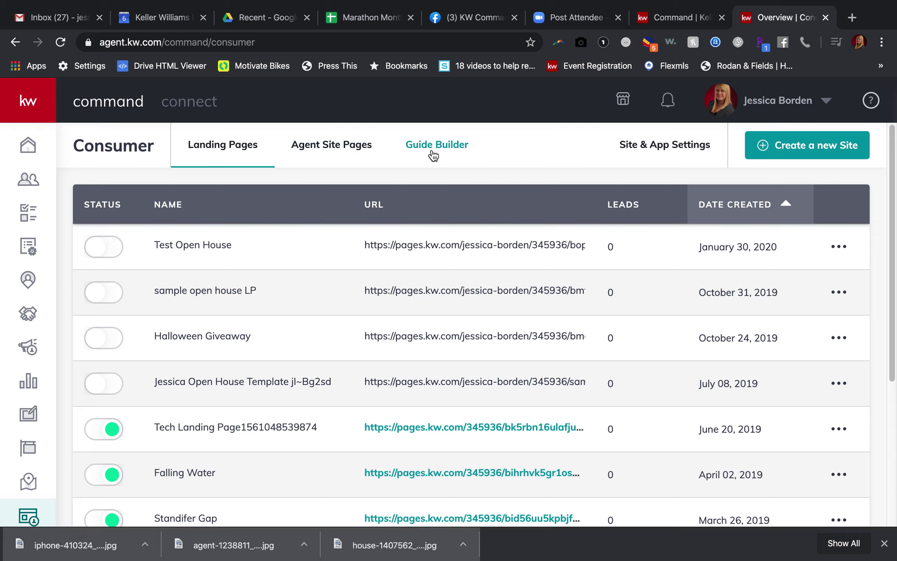
{"action": "left_click", "coordinate": [448, 145]}
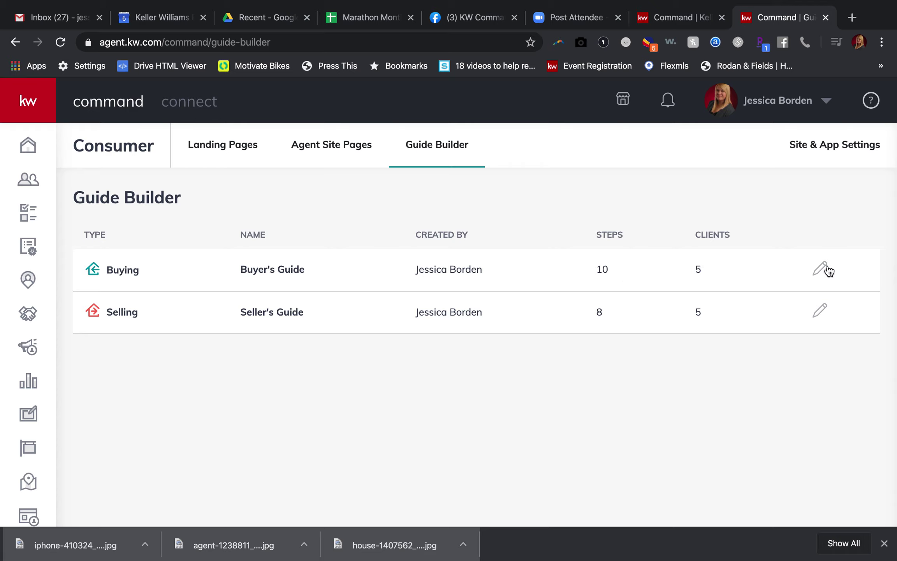
{"action": "left_click", "coordinate": [820, 310]}
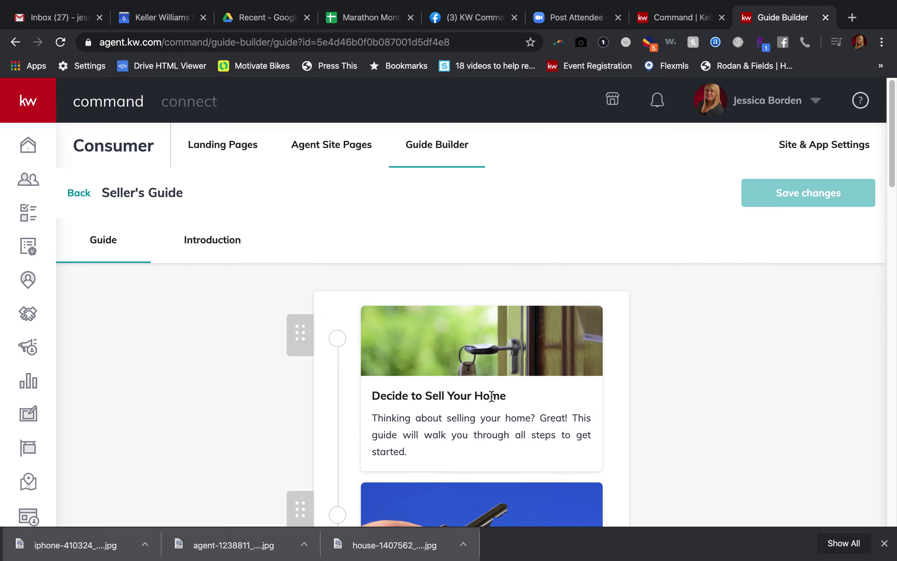
{"action": "scroll", "coordinate": [491, 396], "scroll_direction": "down", "scroll_amount": 3}
{"action": "scroll", "coordinate": [529, 297], "scroll_direction": "up", "scroll_amount": 3}
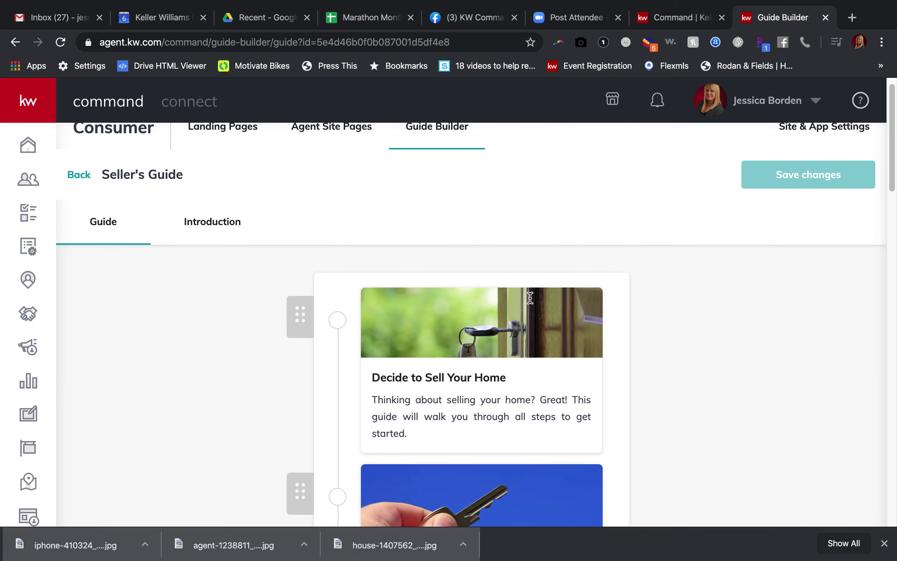
- Review the Decide to Sell Your Home card title, sub-title and empty workspace text, then close it
{"action": "left_click", "coordinate": [434, 398]}
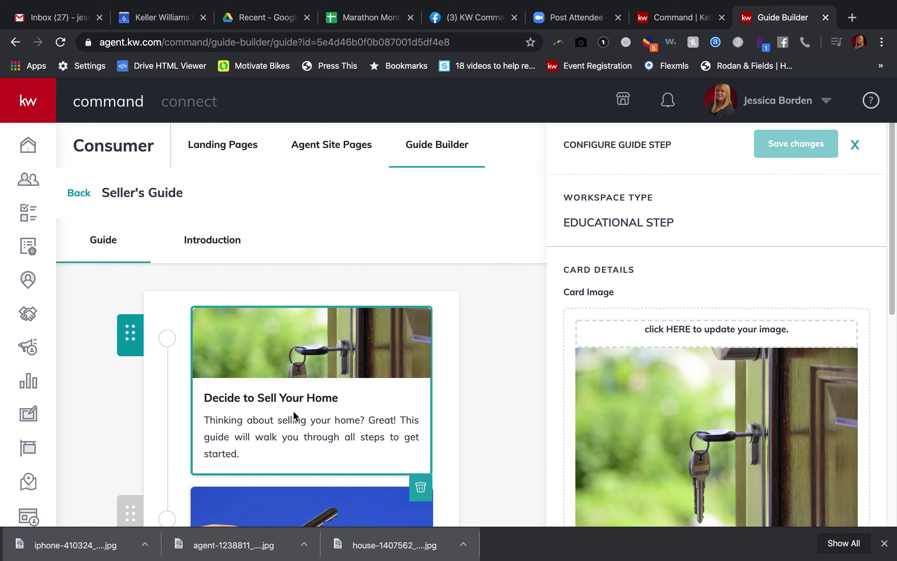
{"action": "scroll", "coordinate": [711, 341], "scroll_direction": "down", "scroll_amount": 4}
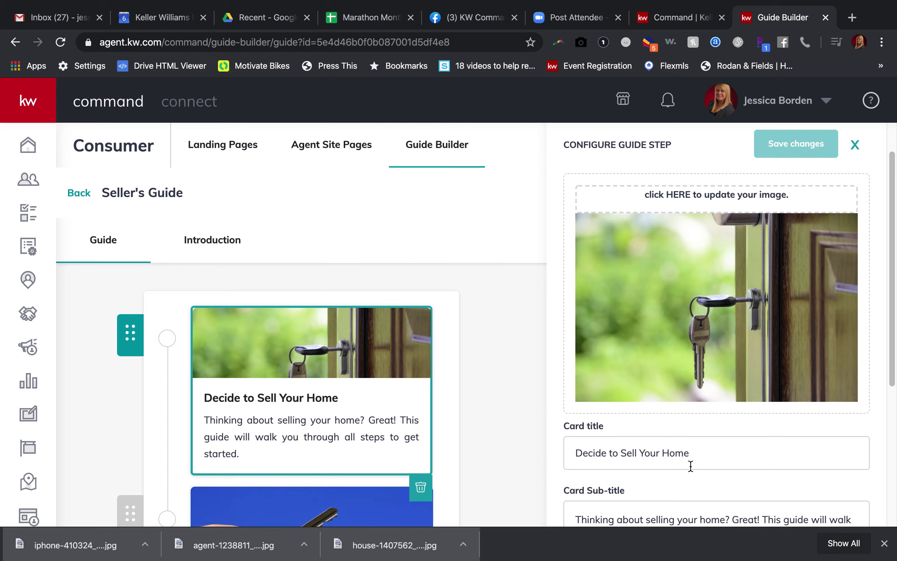
{"action": "scroll", "coordinate": [690, 467], "scroll_direction": "down", "scroll_amount": 1}
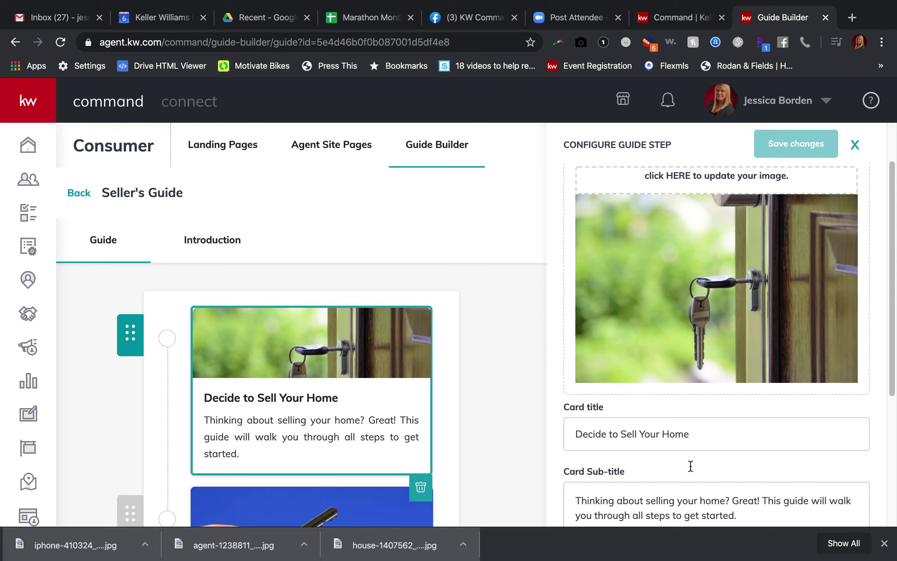
{"action": "scroll", "coordinate": [689, 465], "scroll_direction": "down", "scroll_amount": 1}
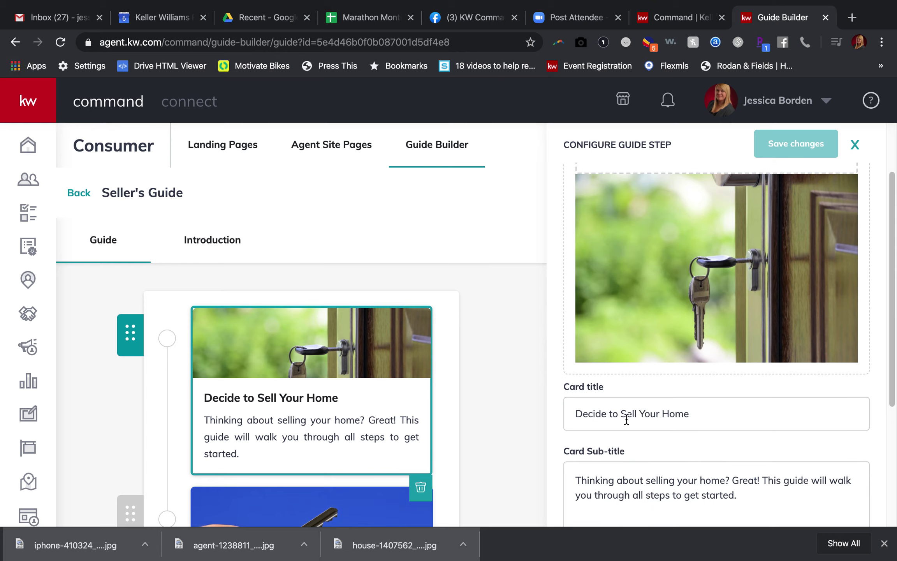
{"action": "scroll", "coordinate": [633, 436], "scroll_direction": "down", "scroll_amount": 5}
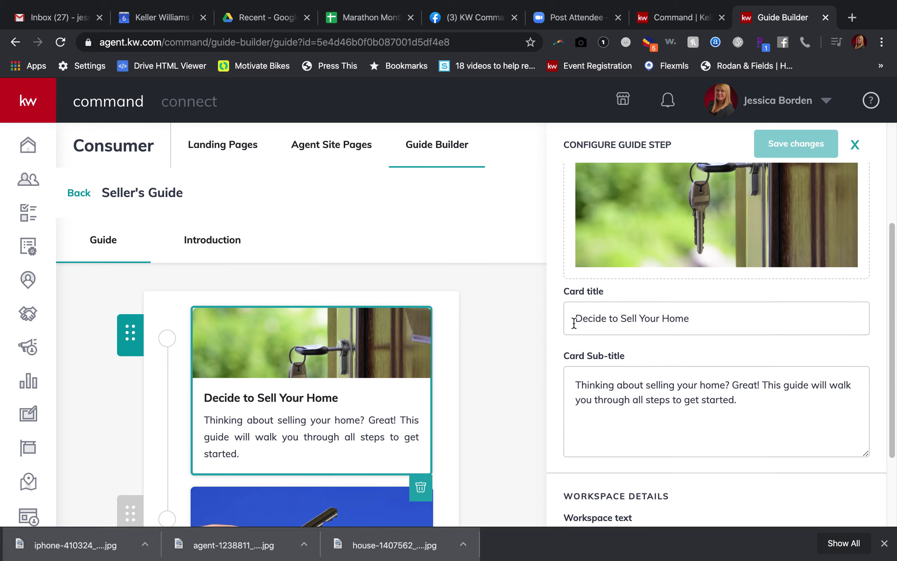
{"action": "scroll", "coordinate": [607, 366], "scroll_direction": "down", "scroll_amount": 1}
{"action": "scroll", "coordinate": [608, 366], "scroll_direction": "down", "scroll_amount": 5}
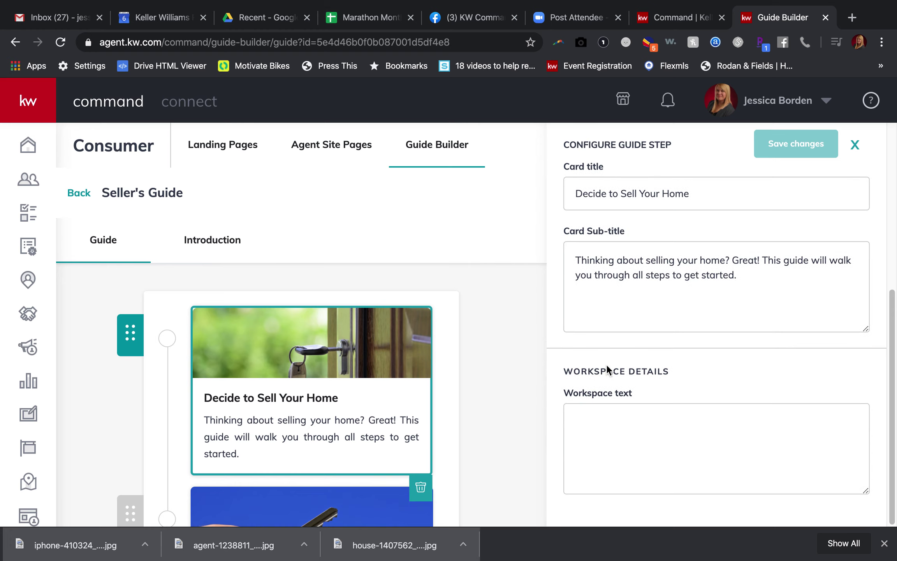
{"action": "left_click", "coordinate": [609, 421]}
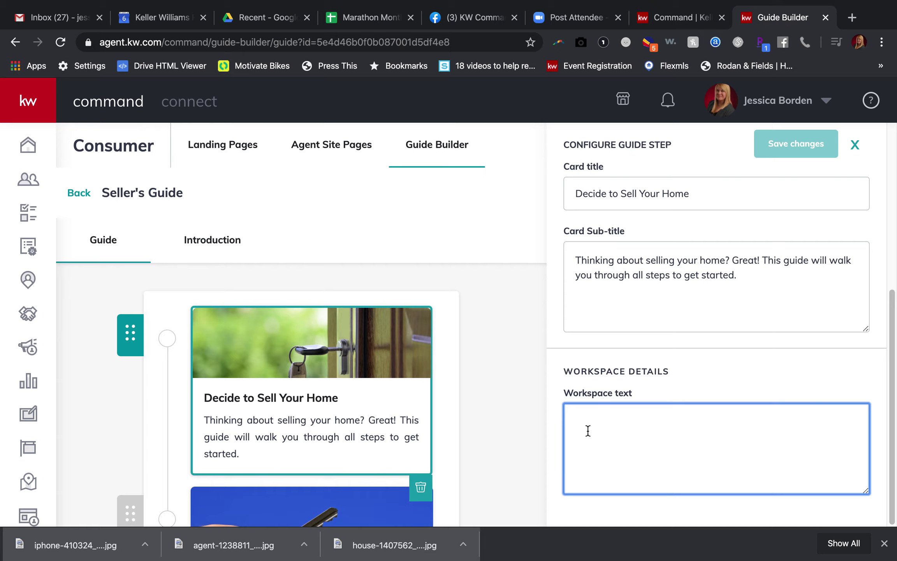
{"action": "left_click", "coordinate": [297, 498]}
- Inspect the Listing Your Home step's card title and sub-title, then close its panel
{"action": "scroll", "coordinate": [490, 490], "scroll_direction": "down", "scroll_amount": 5}
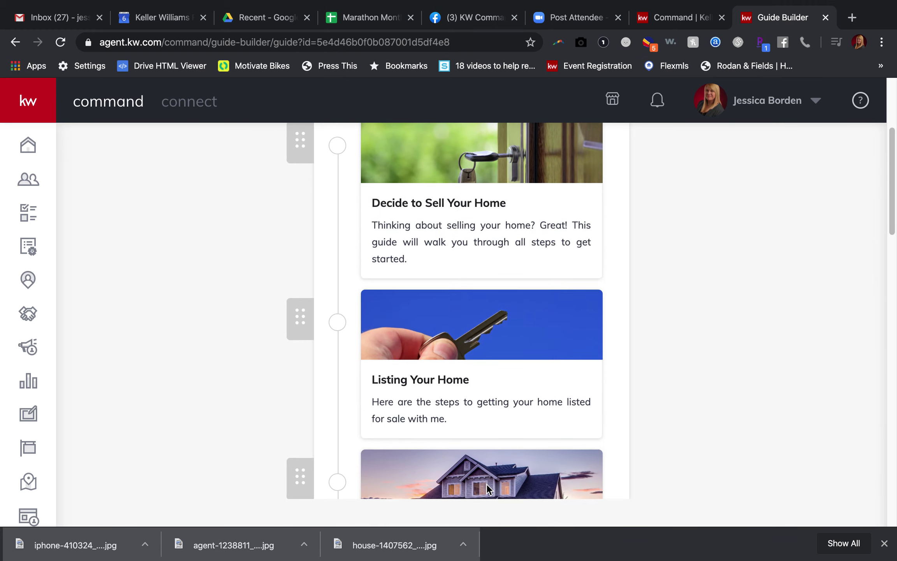
{"action": "left_click", "coordinate": [482, 394]}
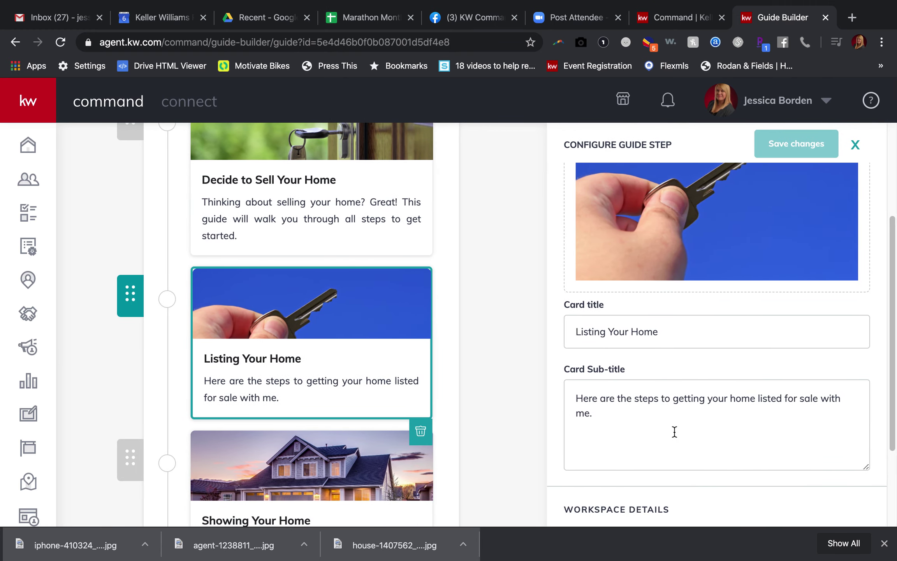
{"action": "scroll", "coordinate": [673, 430], "scroll_direction": "down", "scroll_amount": 3}
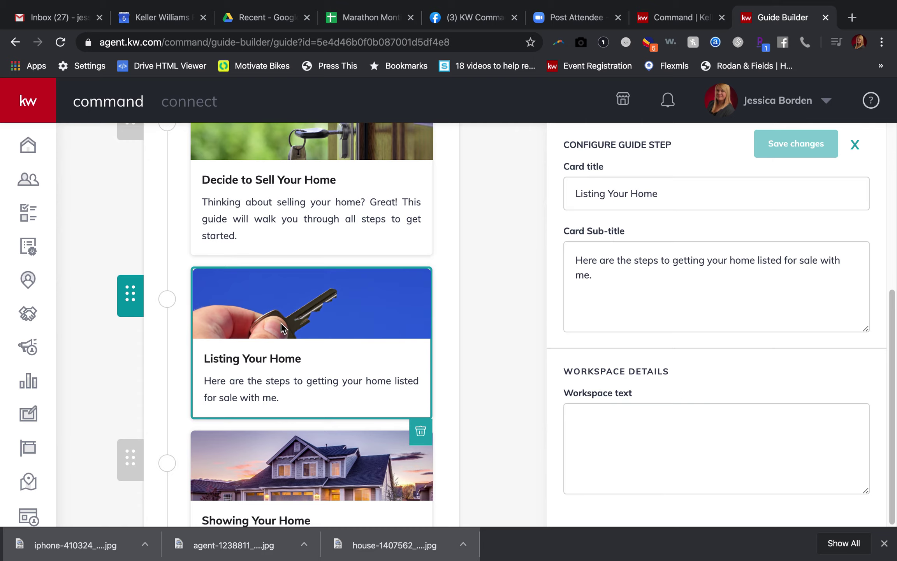
{"action": "left_click", "coordinate": [332, 453]}
- Open the Showing Your Home step's settings and read through its Workspace text
{"action": "scroll", "coordinate": [460, 362], "scroll_direction": "down", "scroll_amount": 1}
{"action": "scroll", "coordinate": [461, 361], "scroll_direction": "down", "scroll_amount": 3}
{"action": "left_click", "coordinate": [464, 386]}
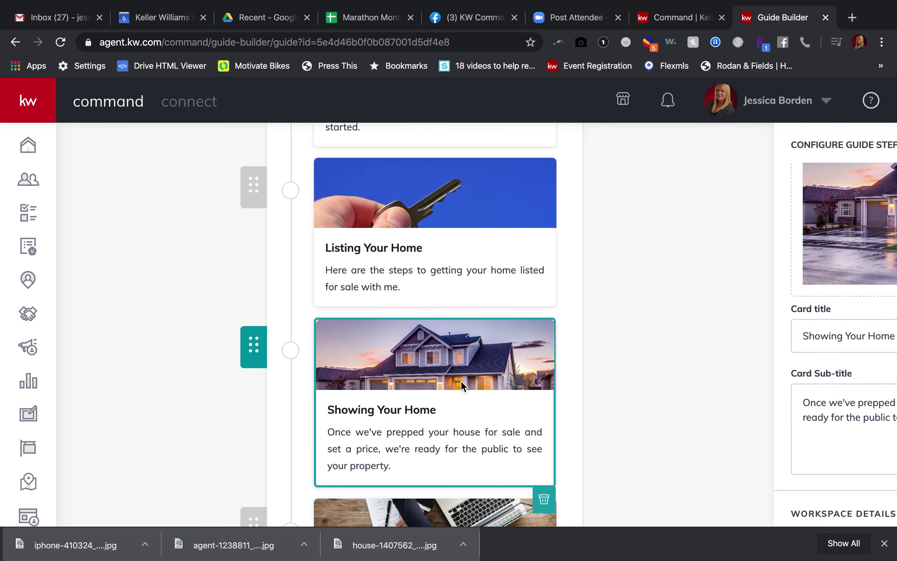
{"action": "scroll", "coordinate": [681, 391], "scroll_direction": "down", "scroll_amount": 5}
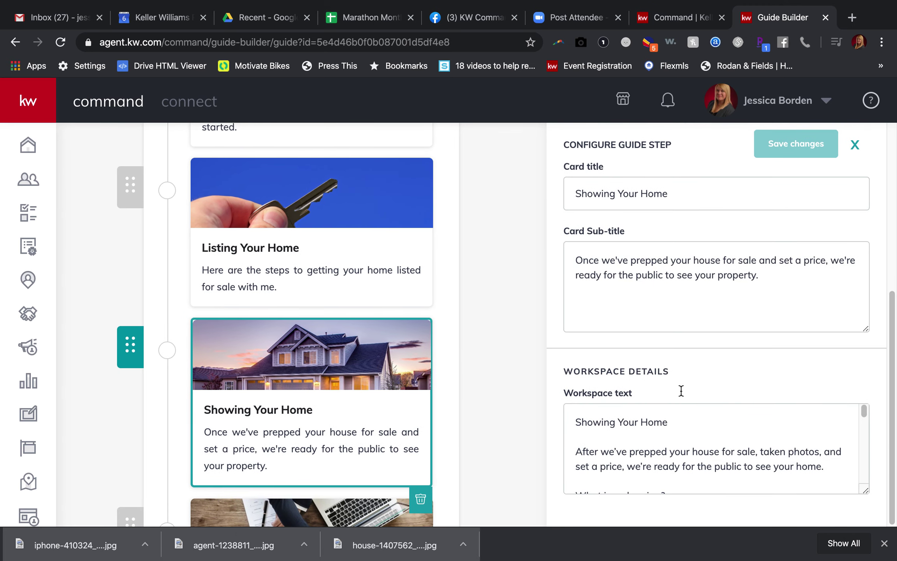
{"action": "scroll", "coordinate": [668, 444], "scroll_direction": "down", "scroll_amount": 5}
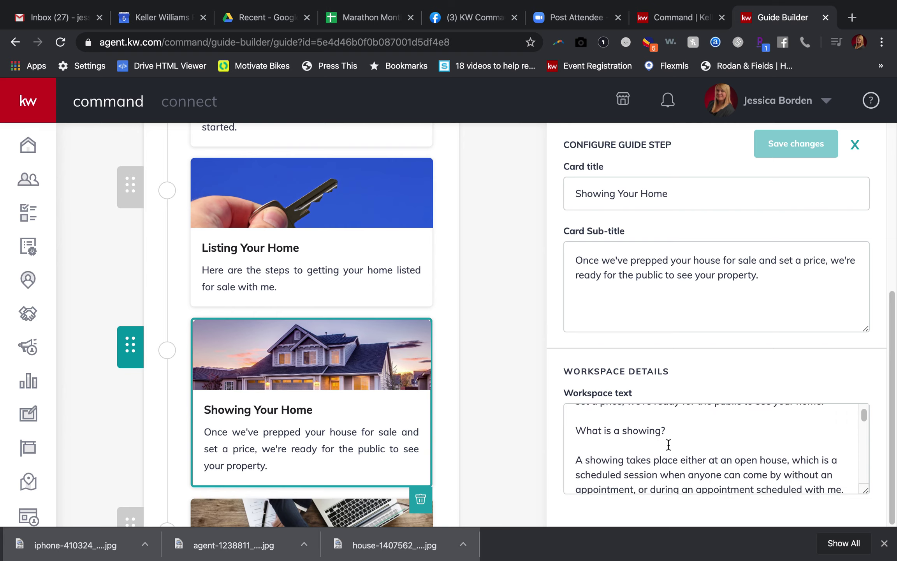
{"action": "scroll", "coordinate": [668, 444], "scroll_direction": "down", "scroll_amount": 10}
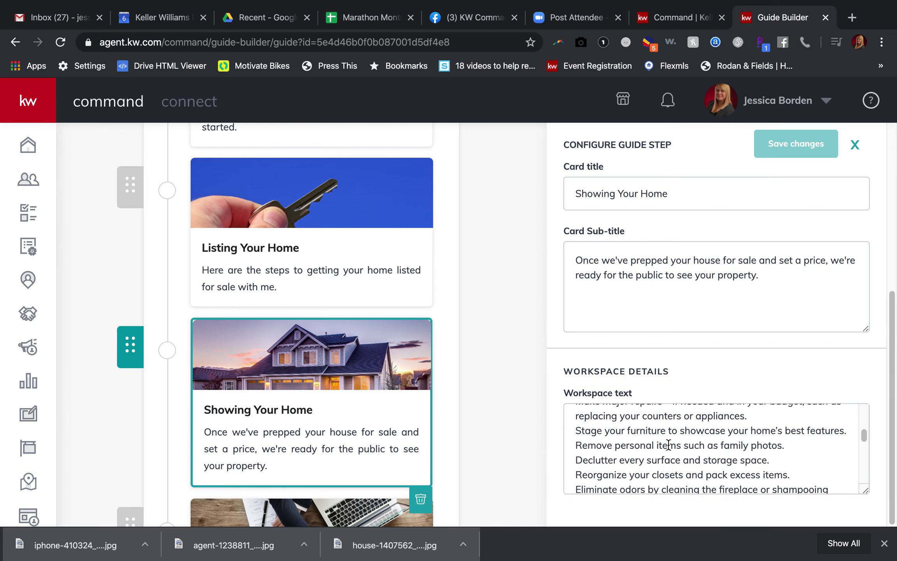
{"action": "scroll", "coordinate": [668, 445], "scroll_direction": "down", "scroll_amount": 10}
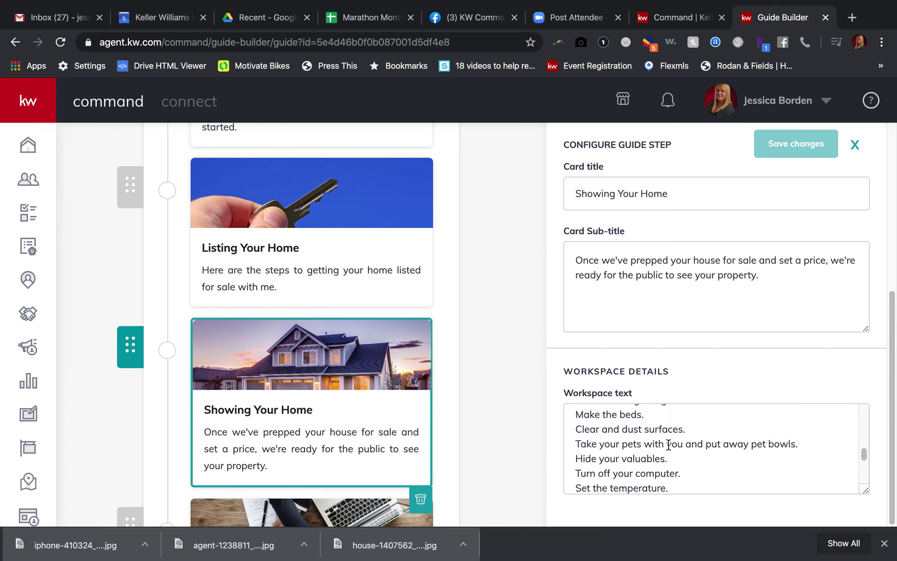
{"action": "scroll", "coordinate": [668, 444], "scroll_direction": "down", "scroll_amount": 10}
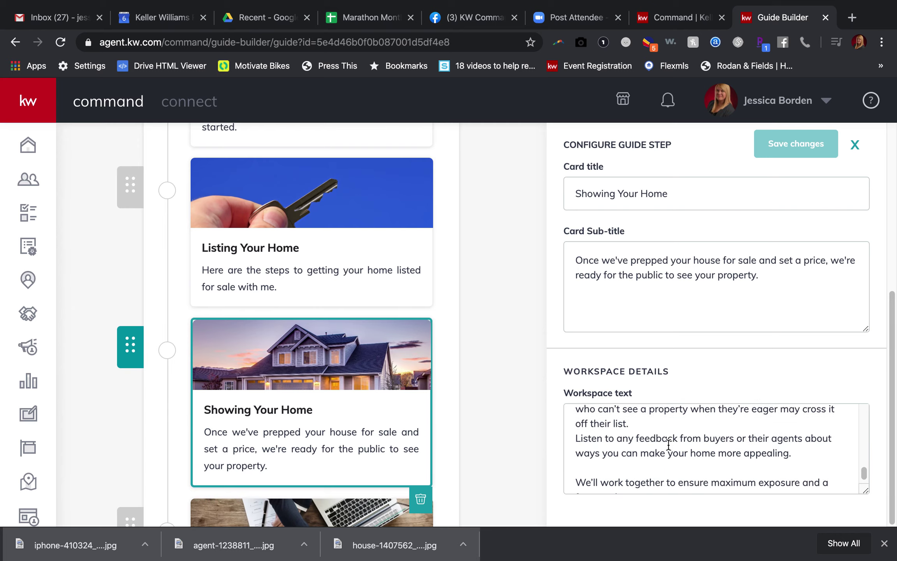
- Close the Configure Guide Step panel and return to the top of the Seller's Guide cards
{"action": "scroll", "coordinate": [669, 444], "scroll_direction": "up", "scroll_amount": 20}
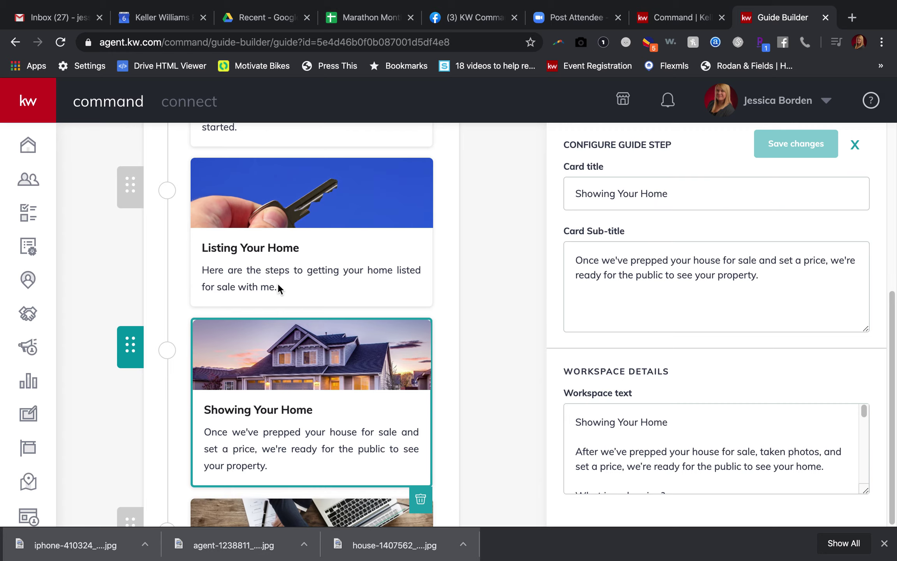
{"action": "key", "text": "Escape"}
{"action": "scroll", "coordinate": [454, 229], "scroll_direction": "up", "scroll_amount": 3}
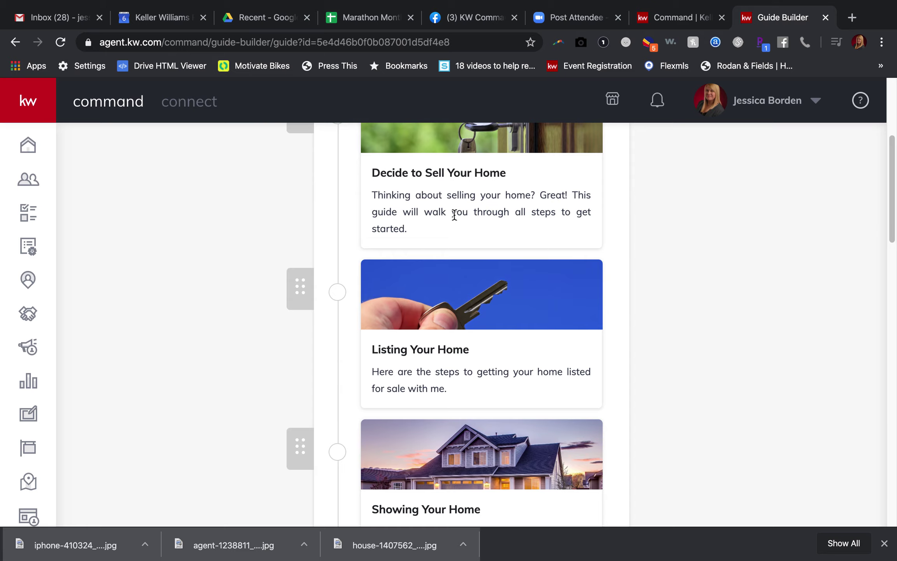
{"action": "scroll", "coordinate": [448, 96], "scroll_direction": "up", "scroll_amount": 5}
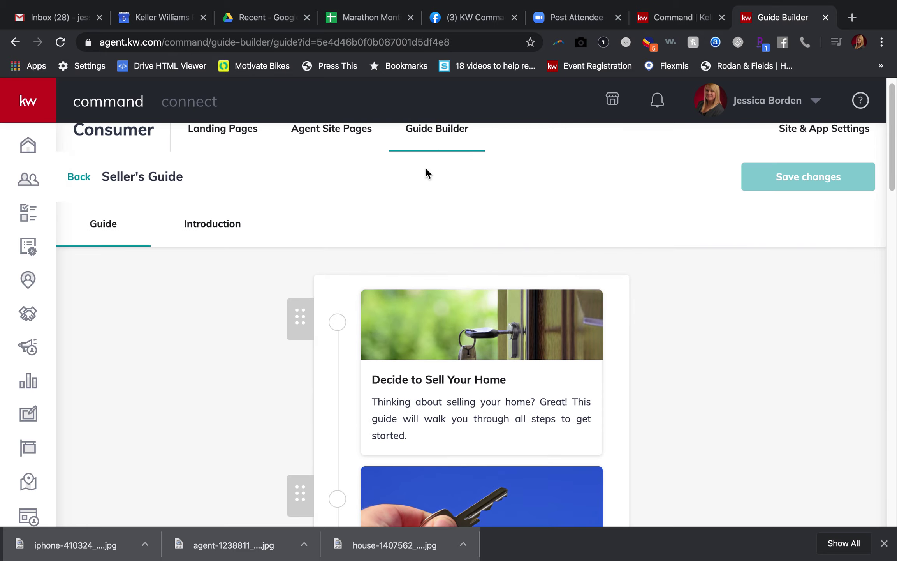
{"action": "scroll", "coordinate": [419, 192], "scroll_direction": "up", "scroll_amount": 1}
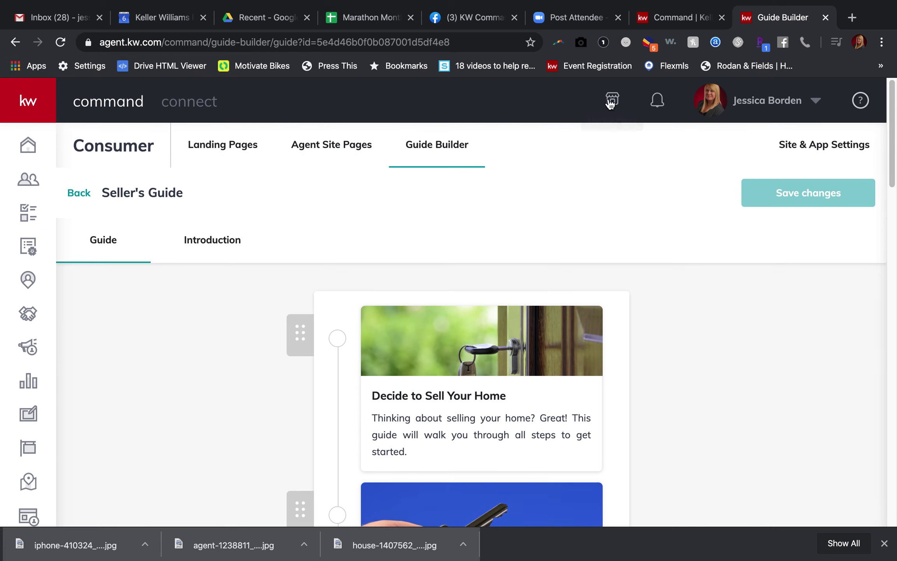
- In a new browser tab, go to KW Connect and open Technology > Command Your Business
{"action": "left_click", "coordinate": [852, 17]}
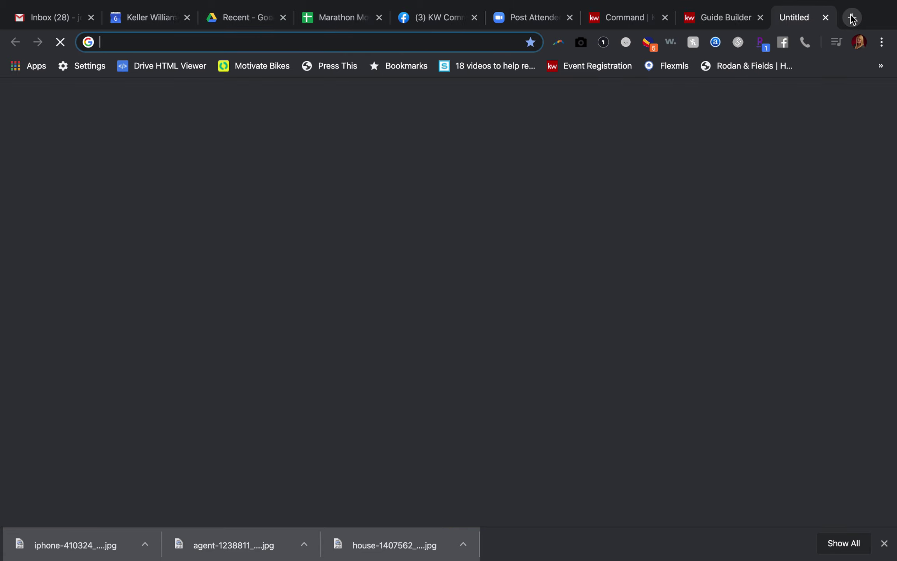
{"action": "type", "text": "kwconn"}
{"action": "key", "text": "Return"}
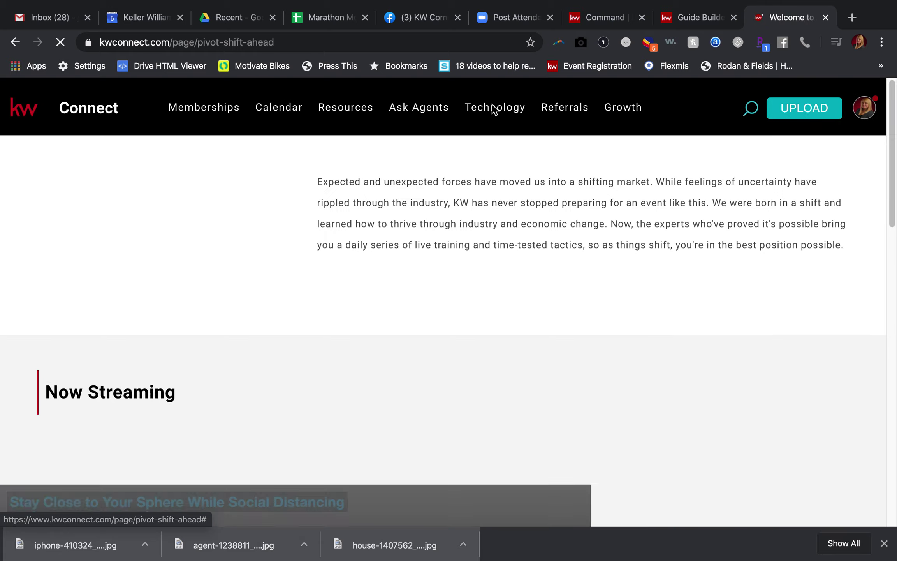
{"action": "mouse_move", "coordinate": [494, 110]}
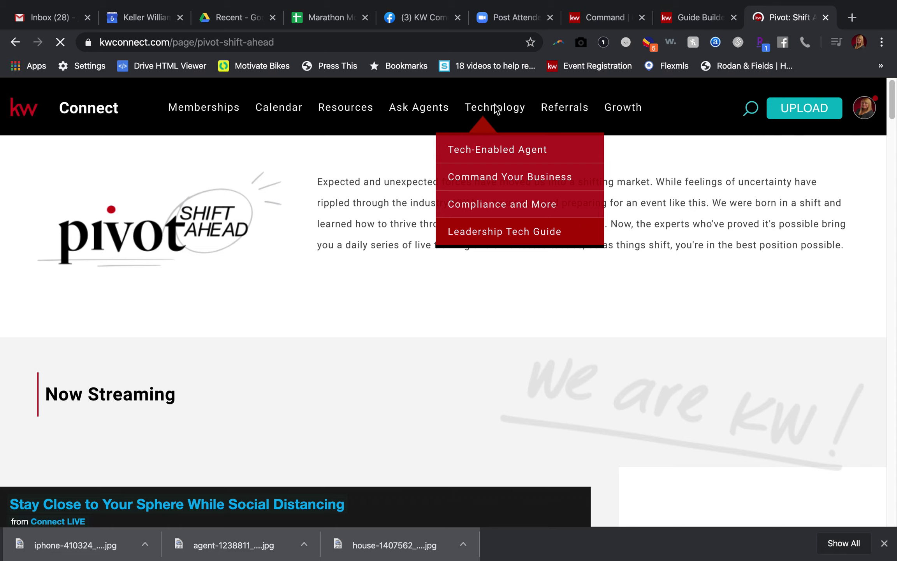
{"action": "left_click", "coordinate": [505, 179]}
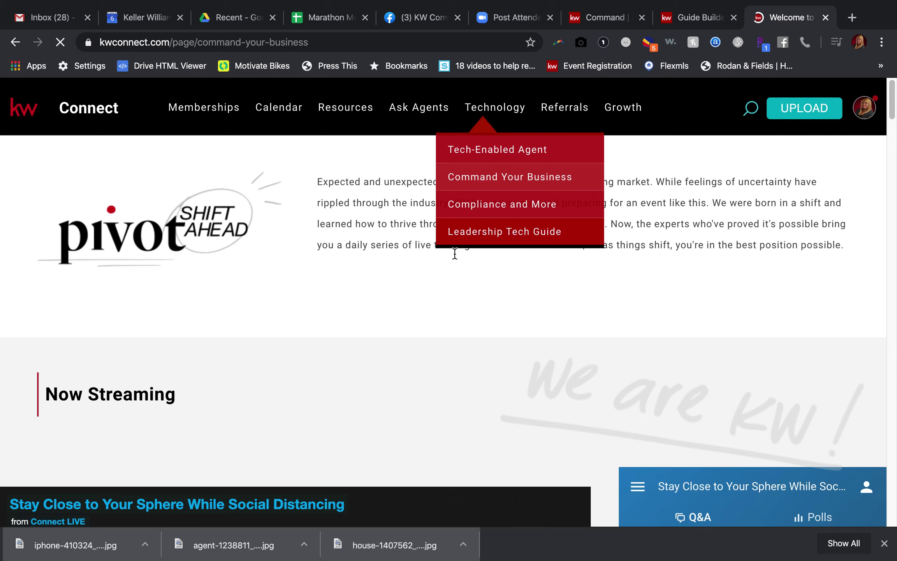
- Under Command Your Consumer Experience, expand Recommended Training to list Getting Started Sessions 1–5 and Next Steps Session 1
{"action": "scroll", "coordinate": [722, 394], "scroll_direction": "down", "scroll_amount": 15}
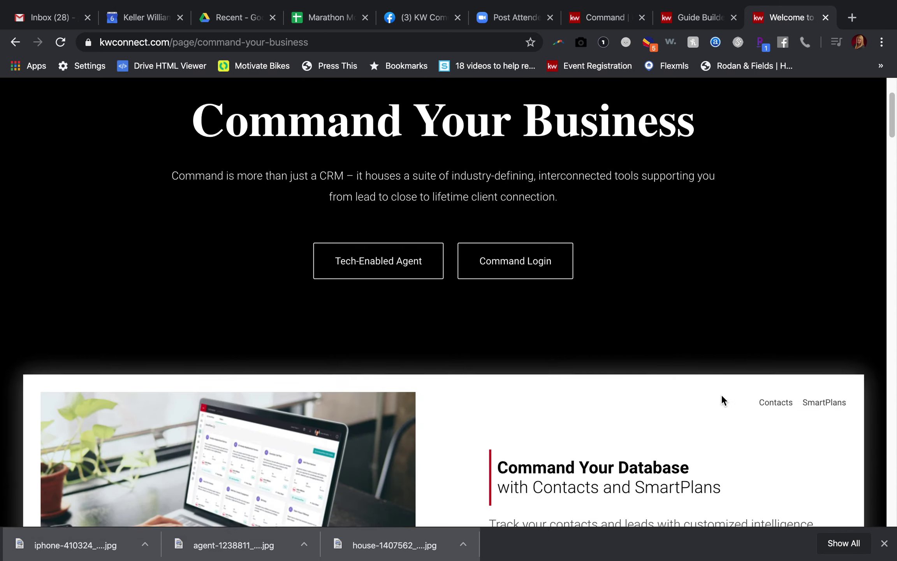
{"action": "scroll", "coordinate": [722, 394], "scroll_direction": "down", "scroll_amount": 15}
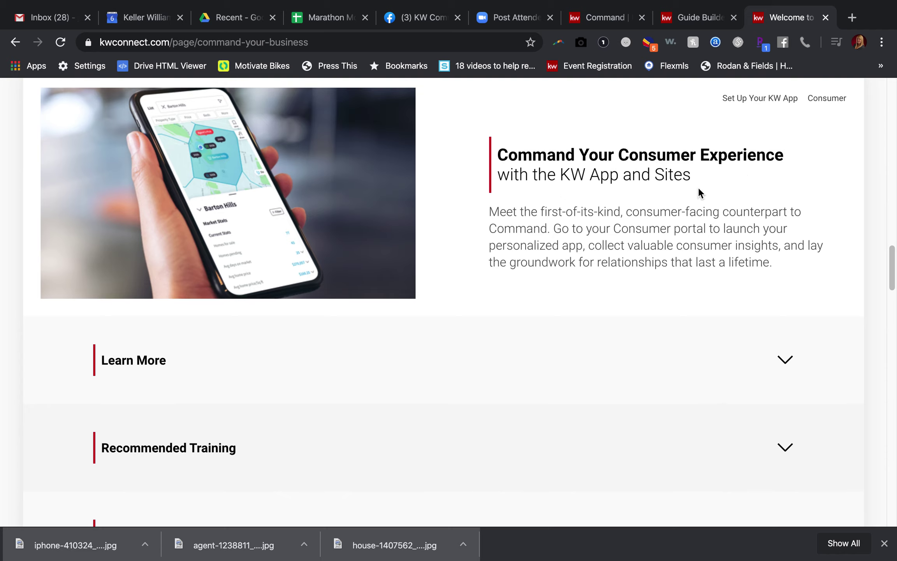
{"action": "scroll", "coordinate": [523, 274], "scroll_direction": "down", "scroll_amount": 3}
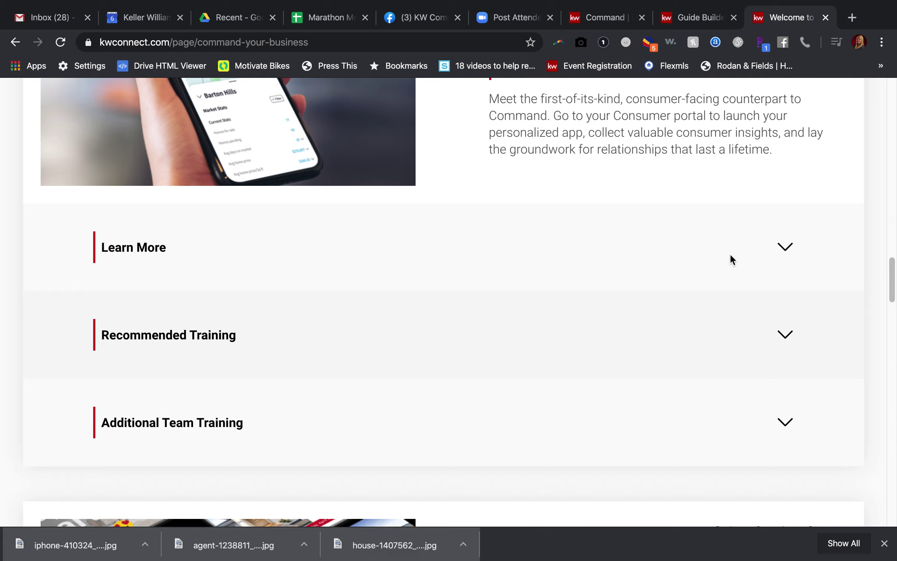
{"action": "left_click", "coordinate": [786, 334]}
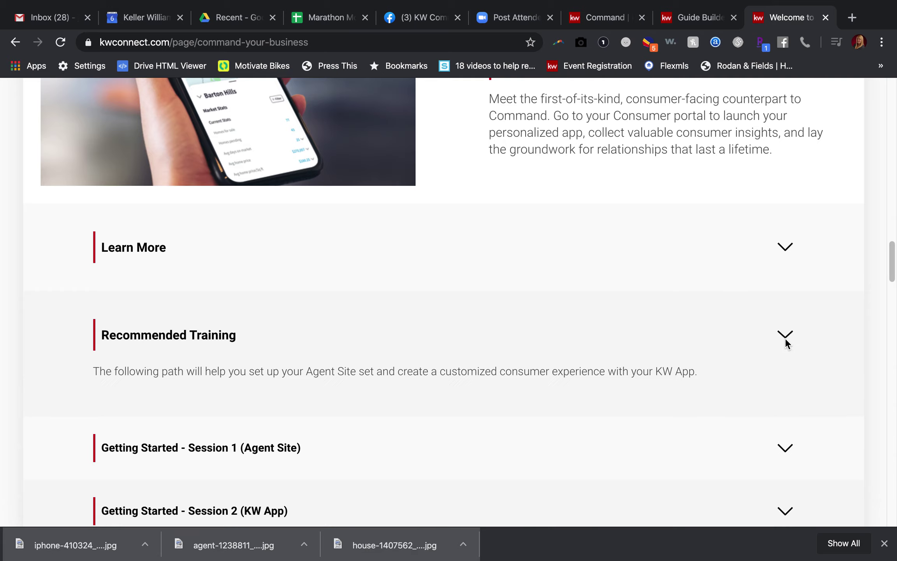
{"action": "scroll", "coordinate": [571, 335], "scroll_direction": "down", "scroll_amount": 9}
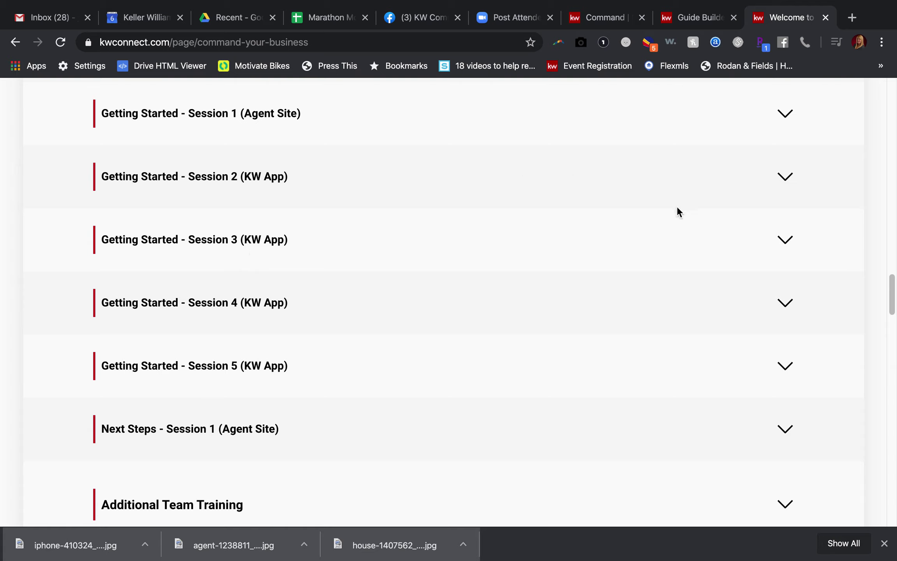
- Expand Getting Started Sessions 2 and 3, showing Session 3's video, companion worksheet and Customize Your Consumer Guide reading
{"action": "left_click", "coordinate": [785, 177]}
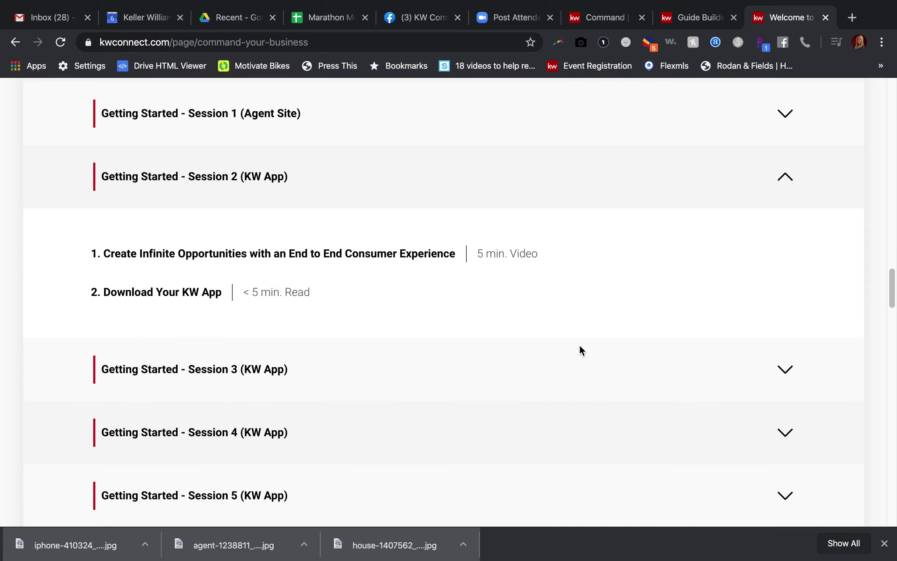
{"action": "left_click", "coordinate": [786, 370]}
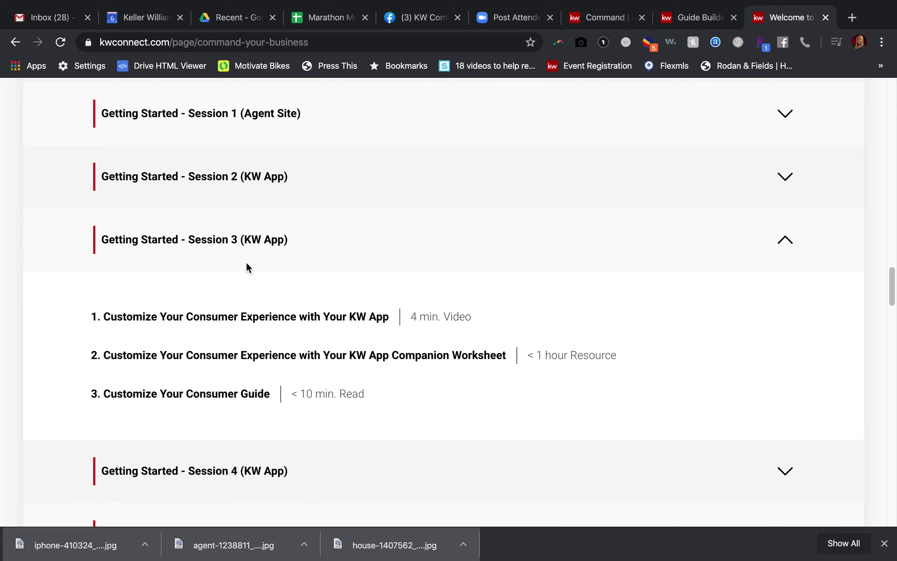
{"action": "scroll", "coordinate": [273, 286], "scroll_direction": "up", "scroll_amount": 4}
{"action": "scroll", "coordinate": [274, 286], "scroll_direction": "down", "scroll_amount": 5}
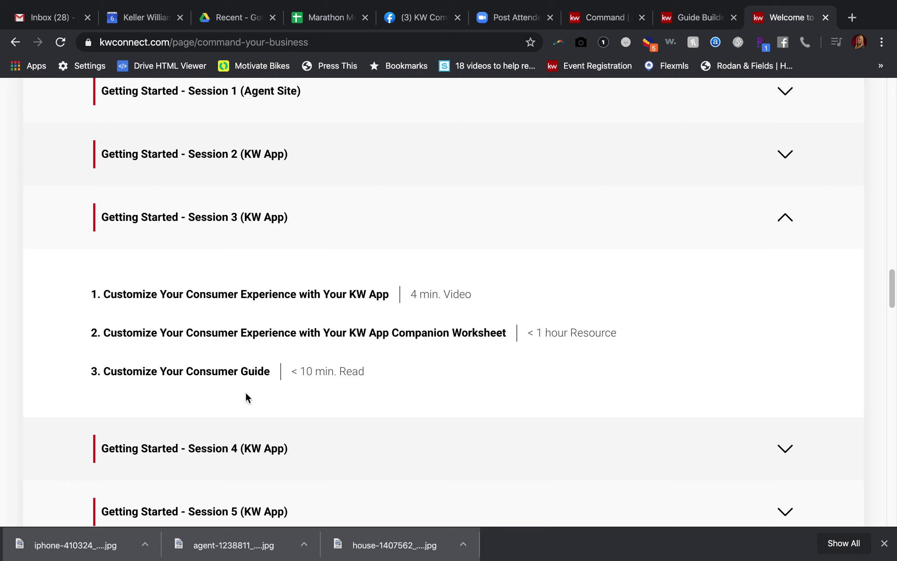
{"action": "scroll", "coordinate": [245, 392], "scroll_direction": "down", "scroll_amount": 1}
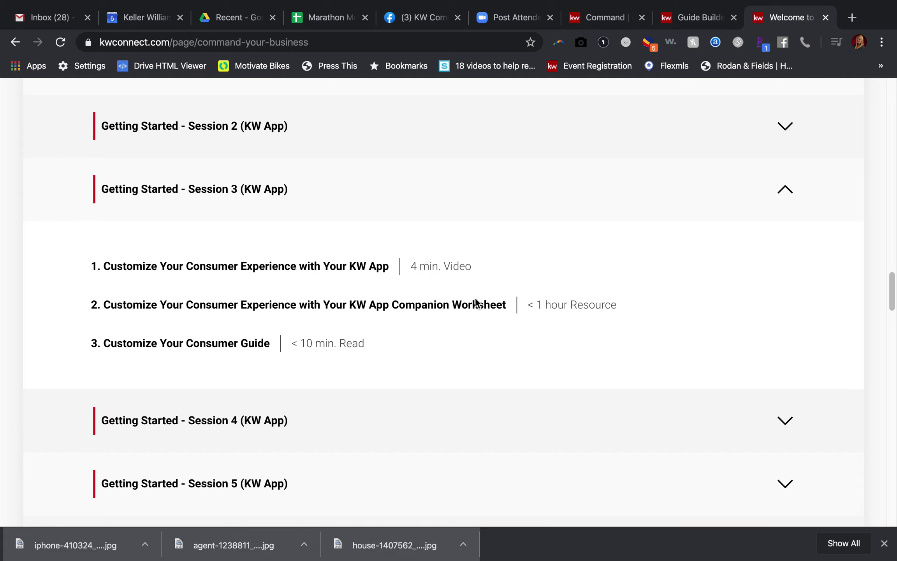
{"action": "scroll", "coordinate": [465, 318], "scroll_direction": "down", "scroll_amount": 3}
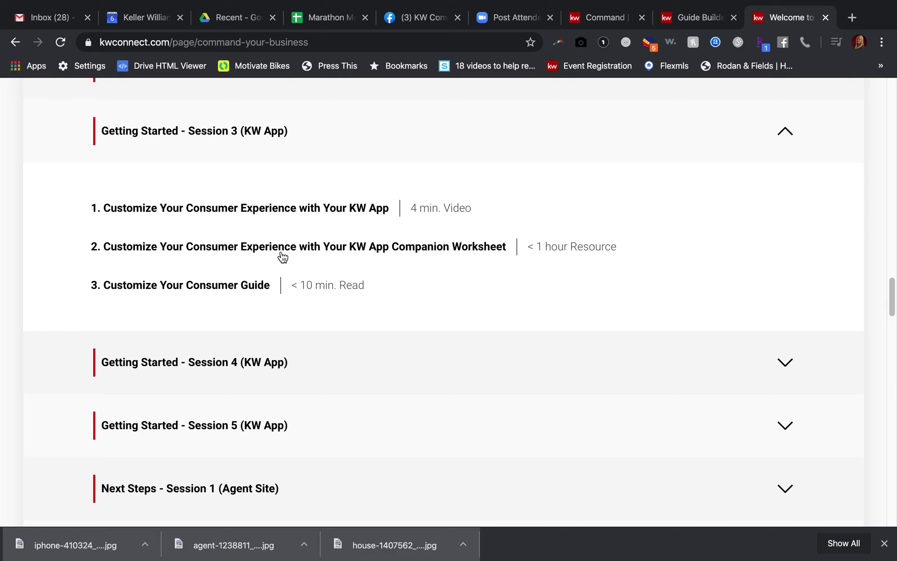
{"action": "scroll", "coordinate": [376, 265], "scroll_direction": "down", "scroll_amount": 2}
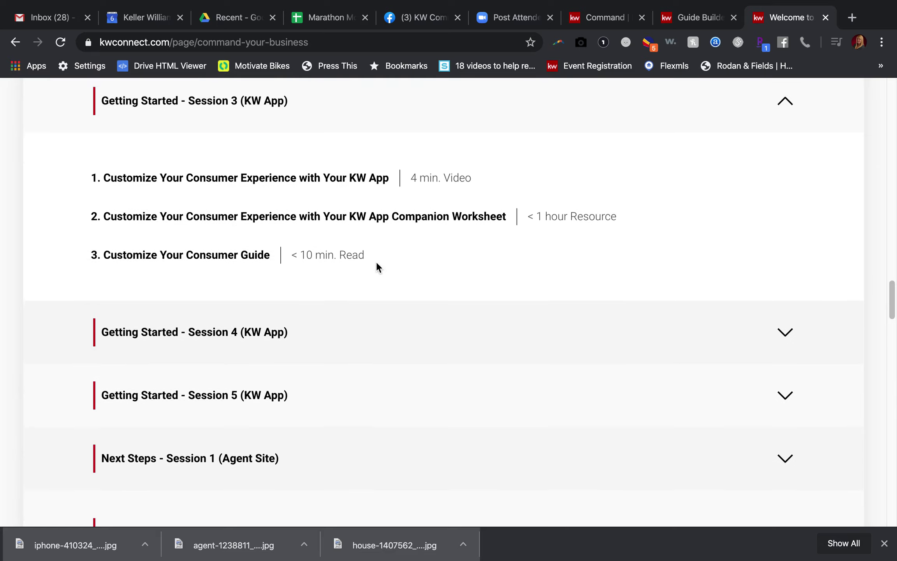
- Expand Getting Started Session 4, review its five lessons, then collapse it again
{"action": "left_click", "coordinate": [789, 328]}
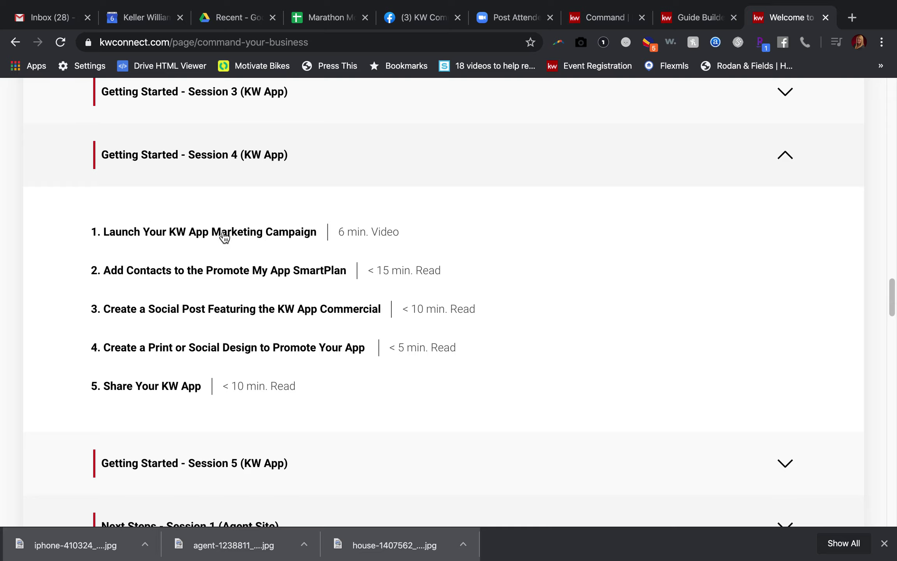
{"action": "scroll", "coordinate": [225, 234], "scroll_direction": "up", "scroll_amount": 5}
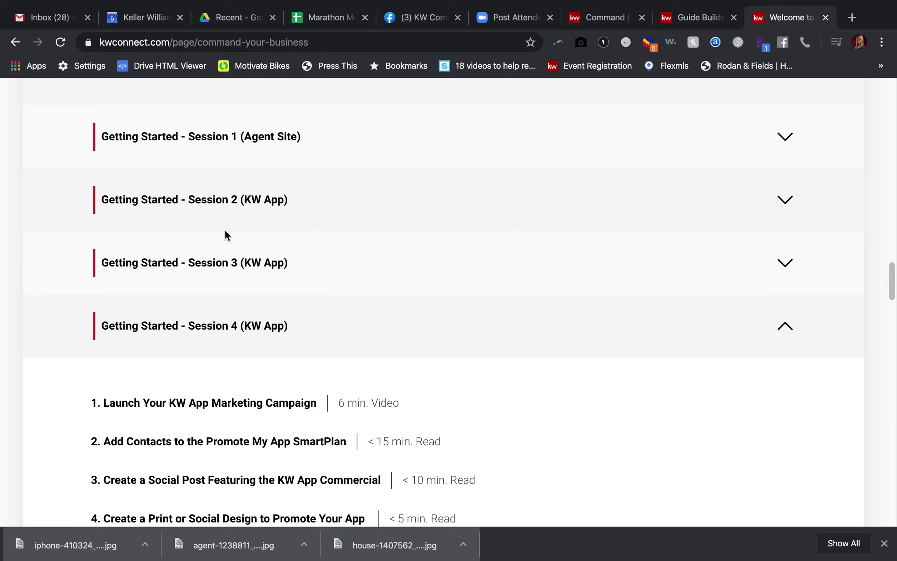
{"action": "scroll", "coordinate": [273, 453], "scroll_direction": "down", "scroll_amount": 3}
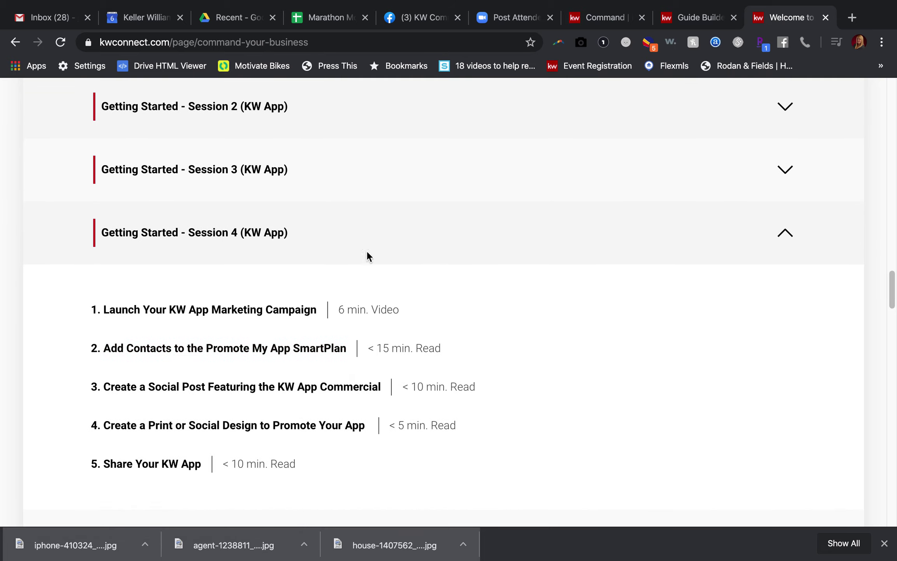
{"action": "left_click", "coordinate": [786, 233]}
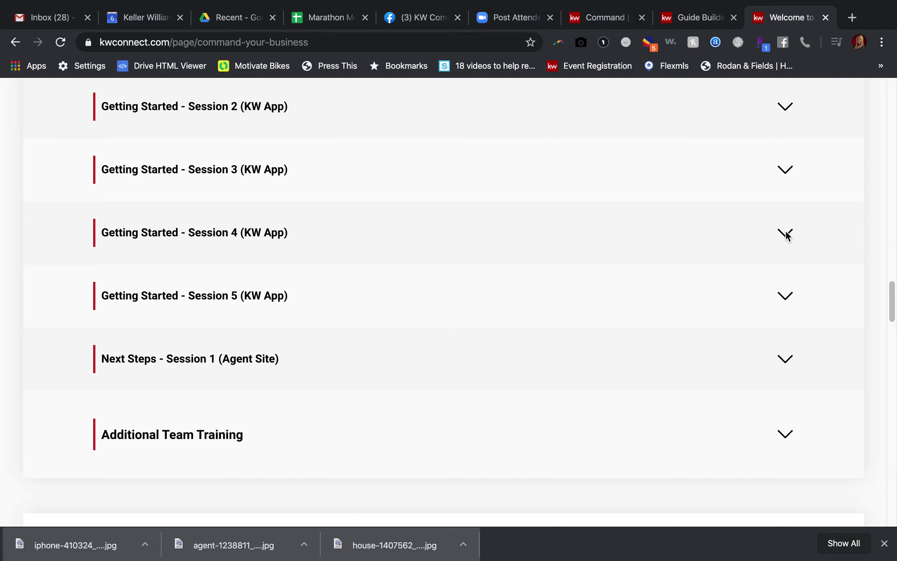
{"action": "scroll", "coordinate": [403, 204], "scroll_direction": "down", "scroll_amount": 4}
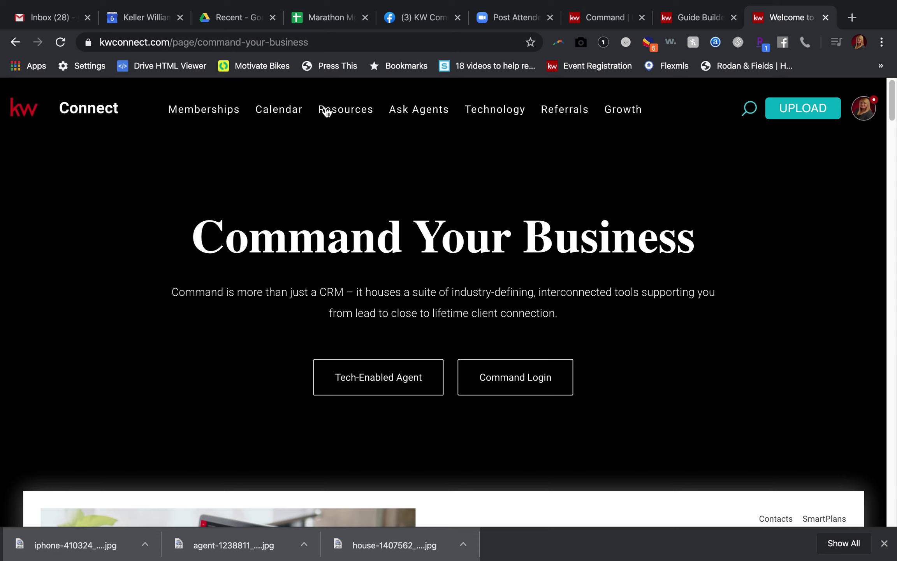
{"action": "mouse_move", "coordinate": [341, 111]}
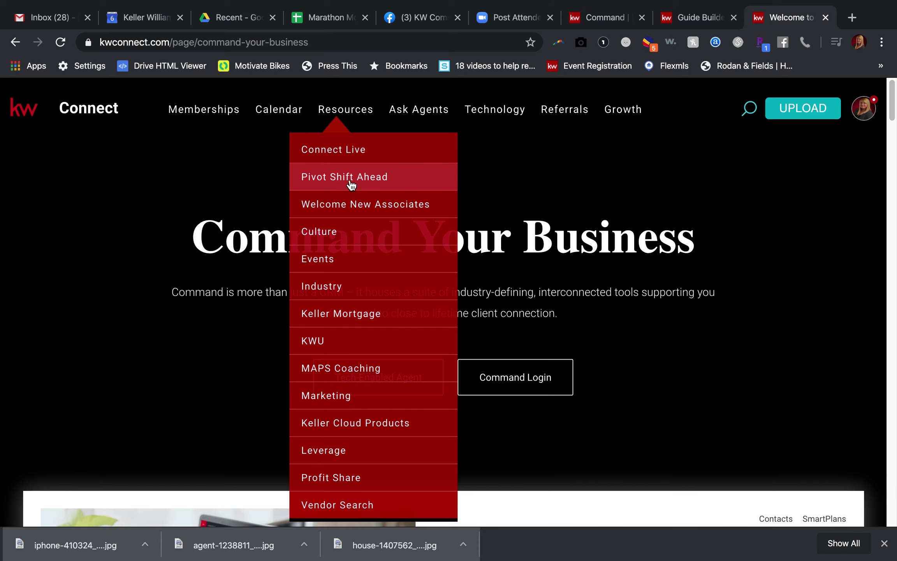